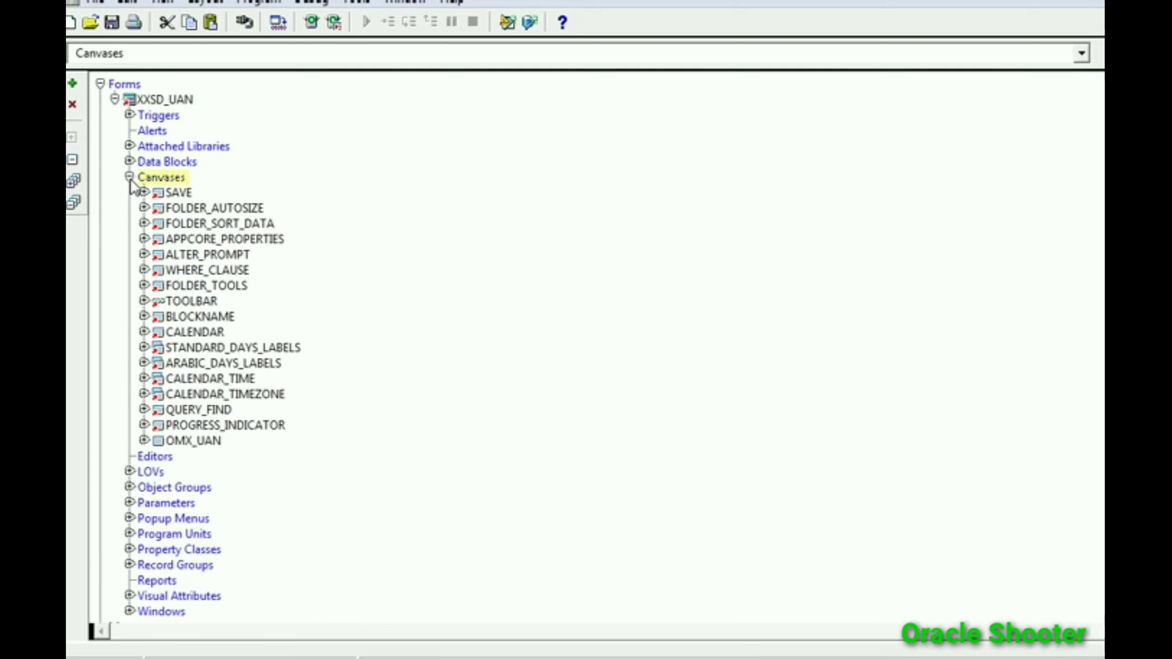
- Expand the OMX_UAN canvas and its graphics under the canvases of the XXSD_UAN form
click(130, 177)
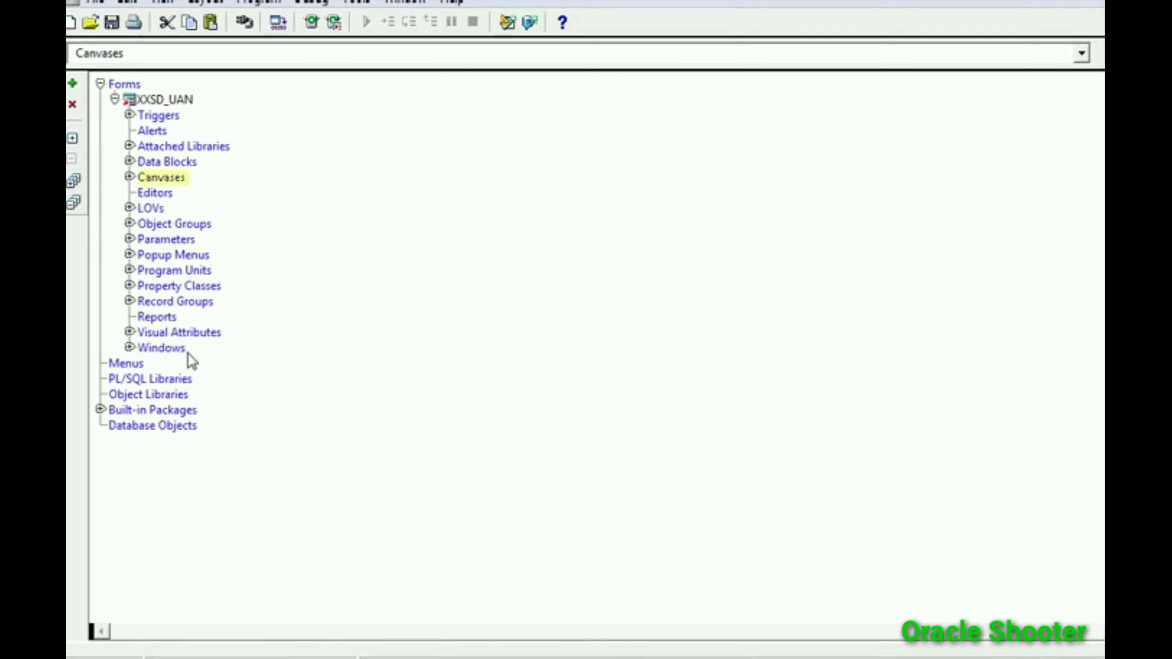
click(129, 177)
click(144, 441)
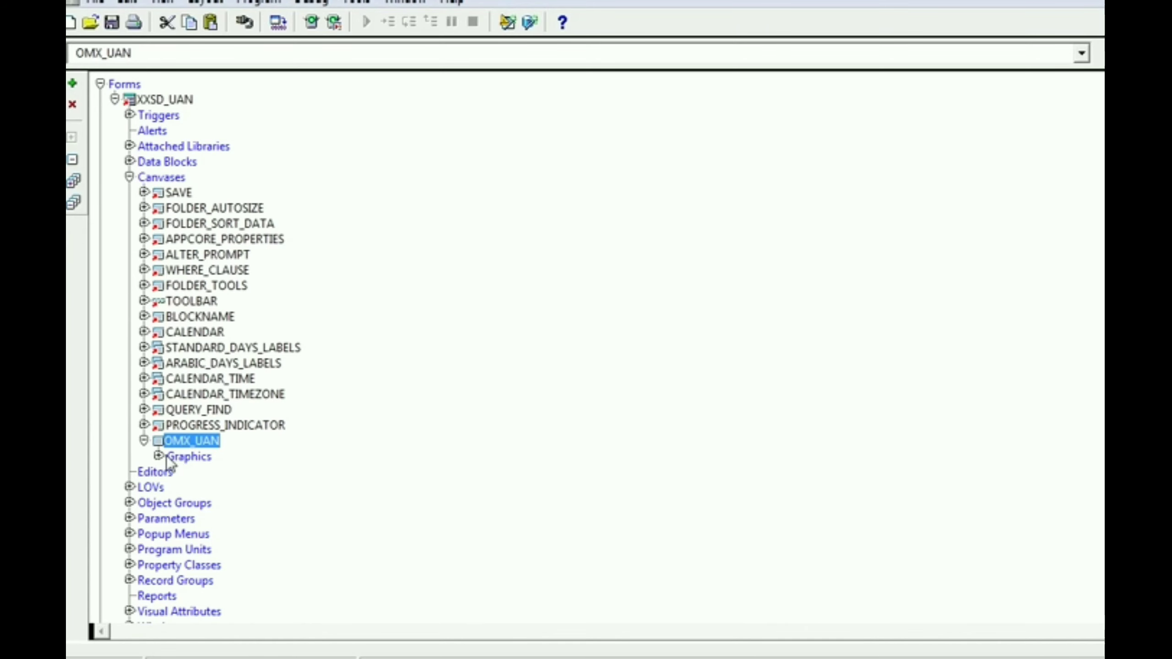
click(159, 456)
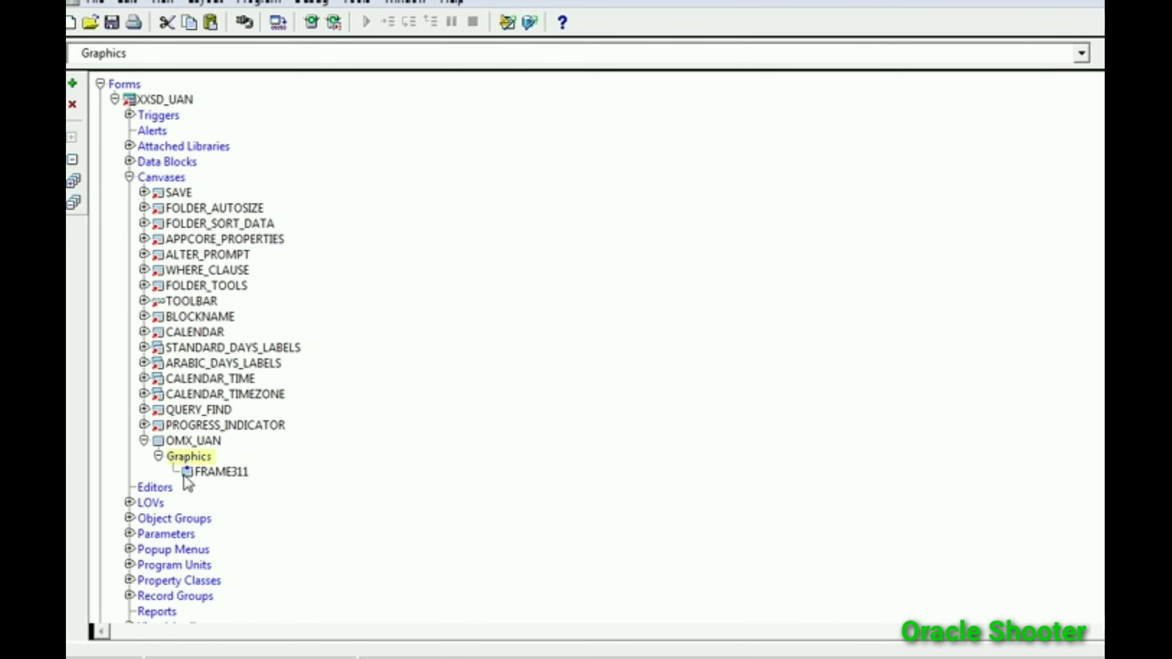
- View the OMX_UAN canvas layout, select its CERTIFICATE_NUMBER item, and return to the object tree
click(159, 442)
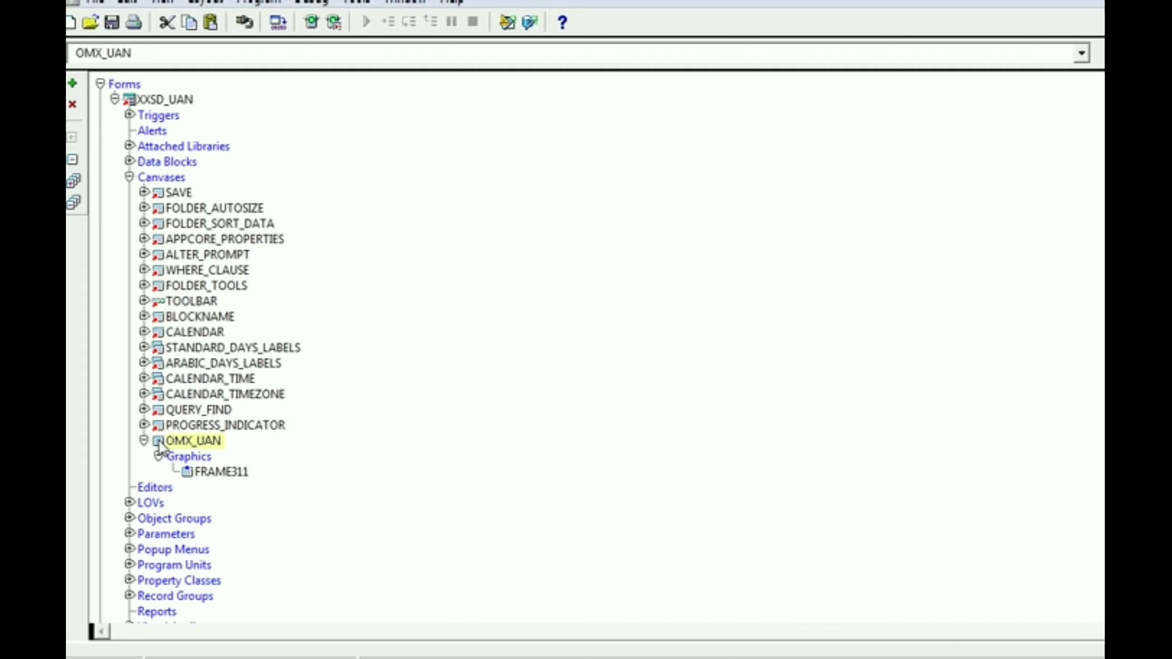
double_click(159, 443)
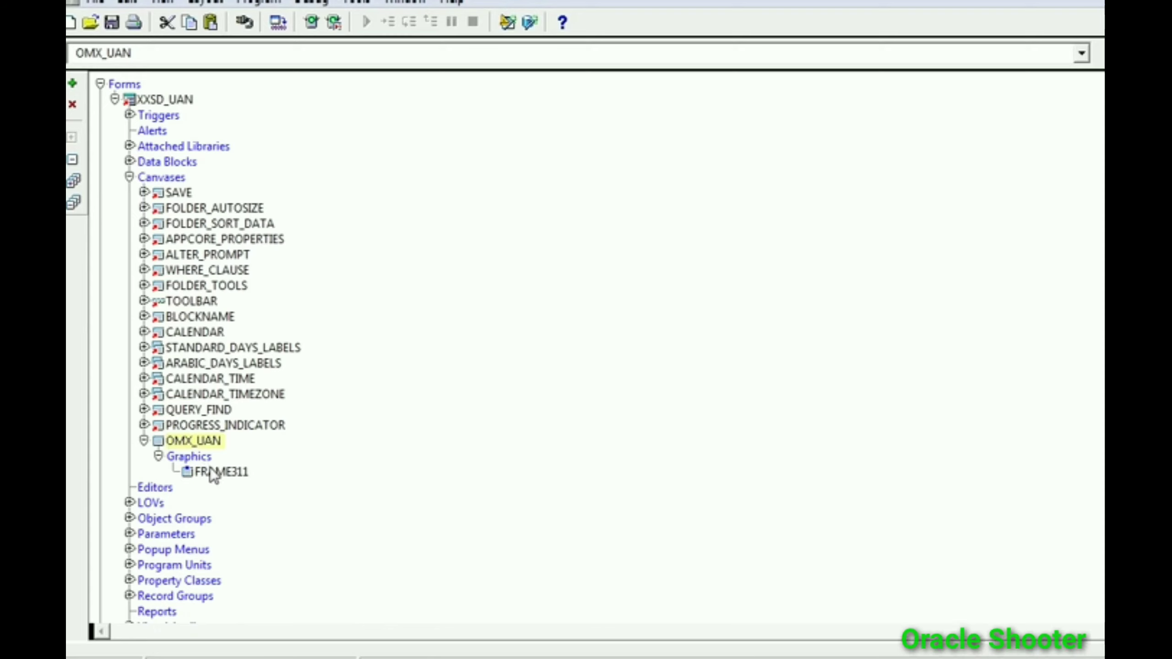
double_click(158, 440)
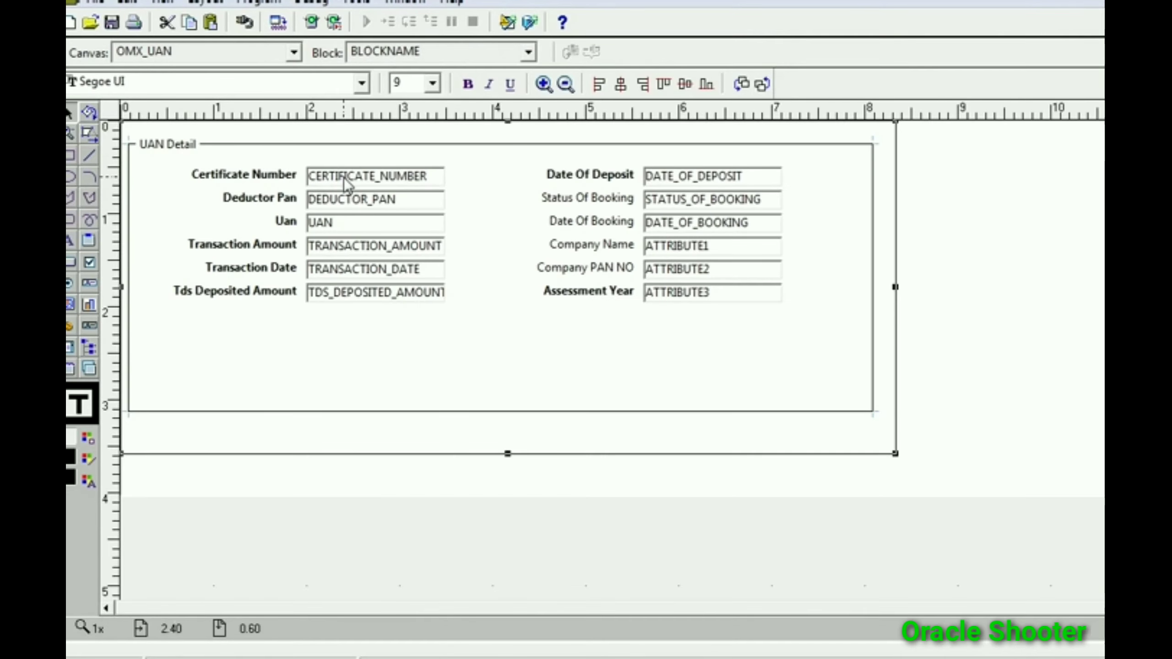
click(344, 178)
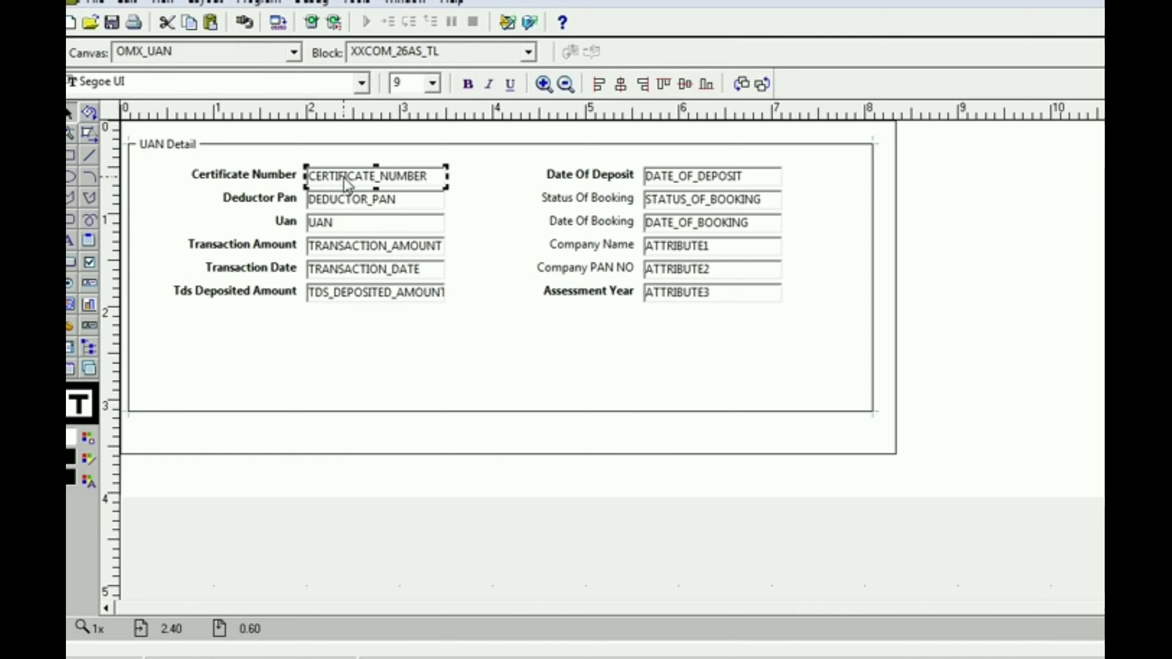
click(1097, 3)
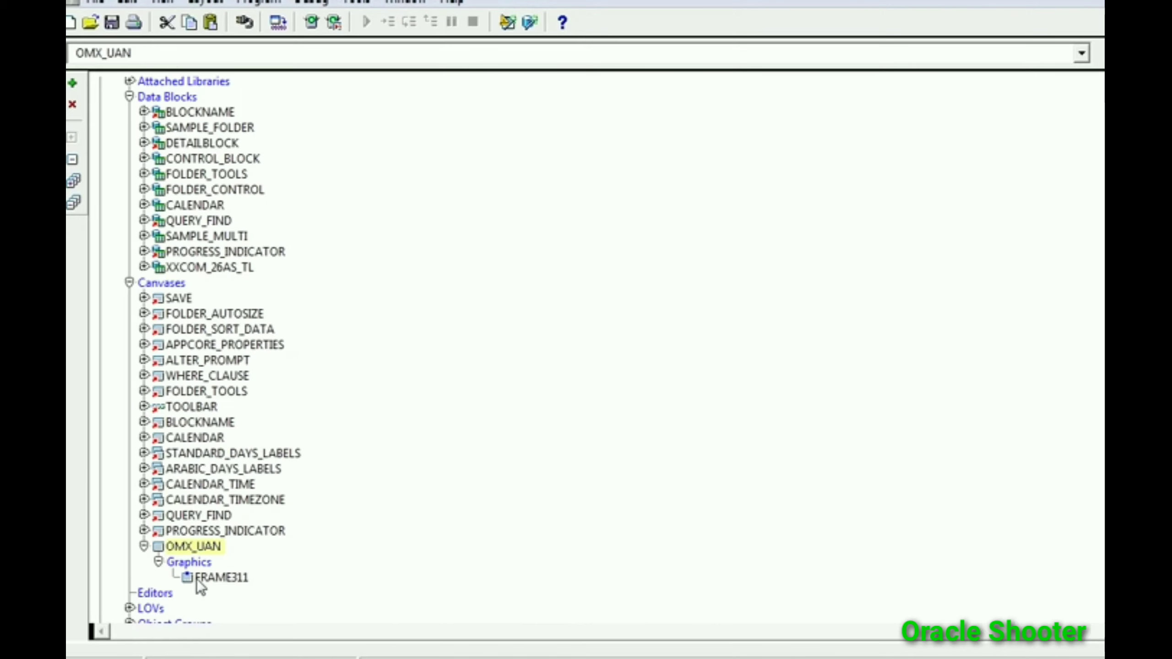
- Check the layout data block in the properties of FRAME311 on the OMX_UAN canvas
click(195, 579)
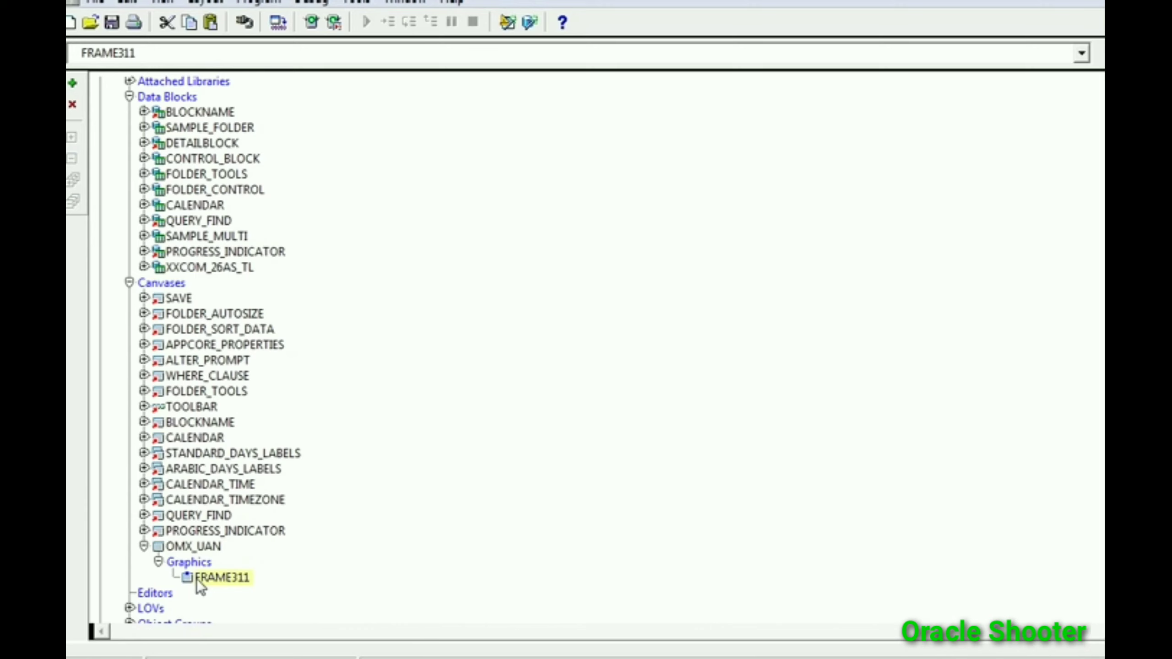
double_click(196, 579)
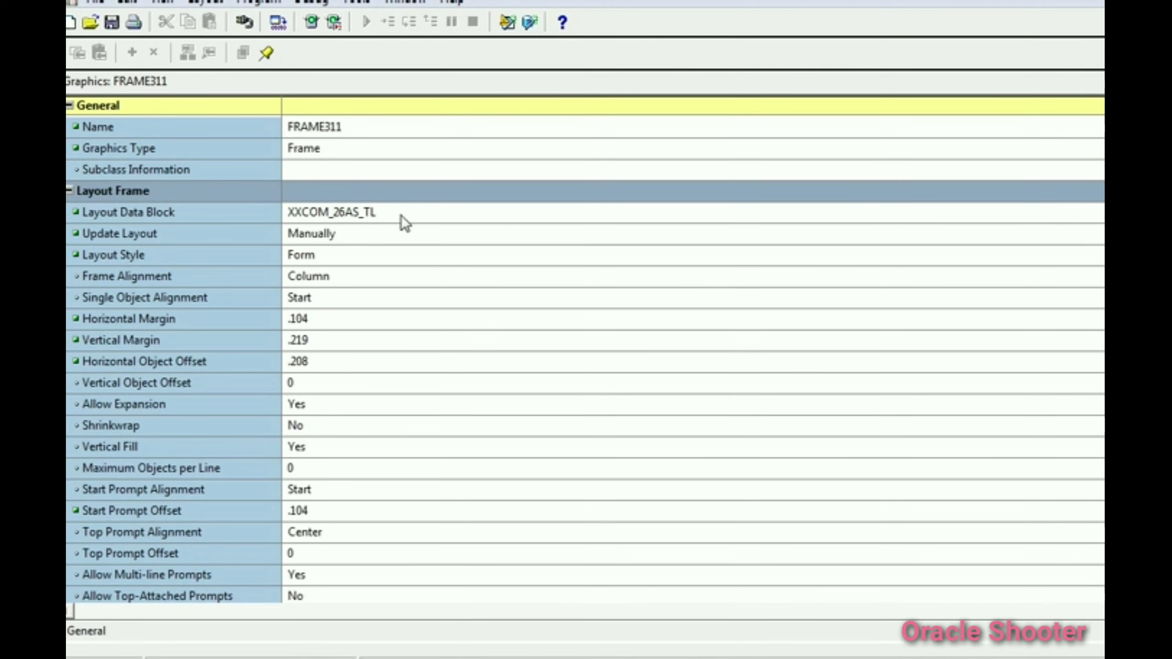
click(401, 215)
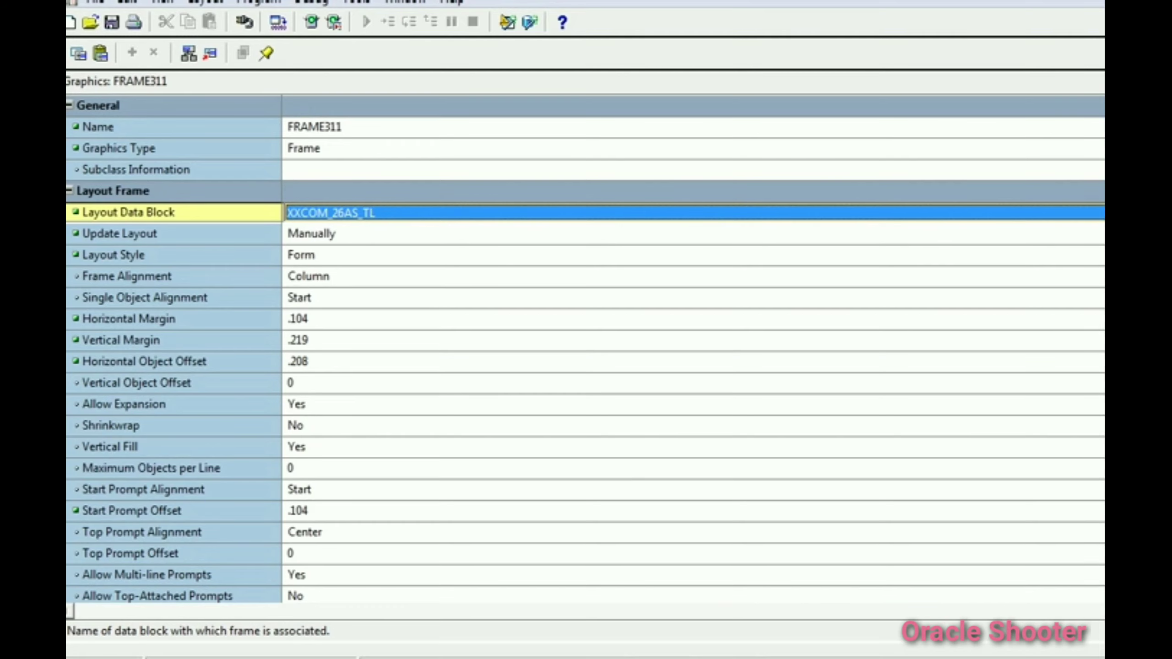
key(F3)
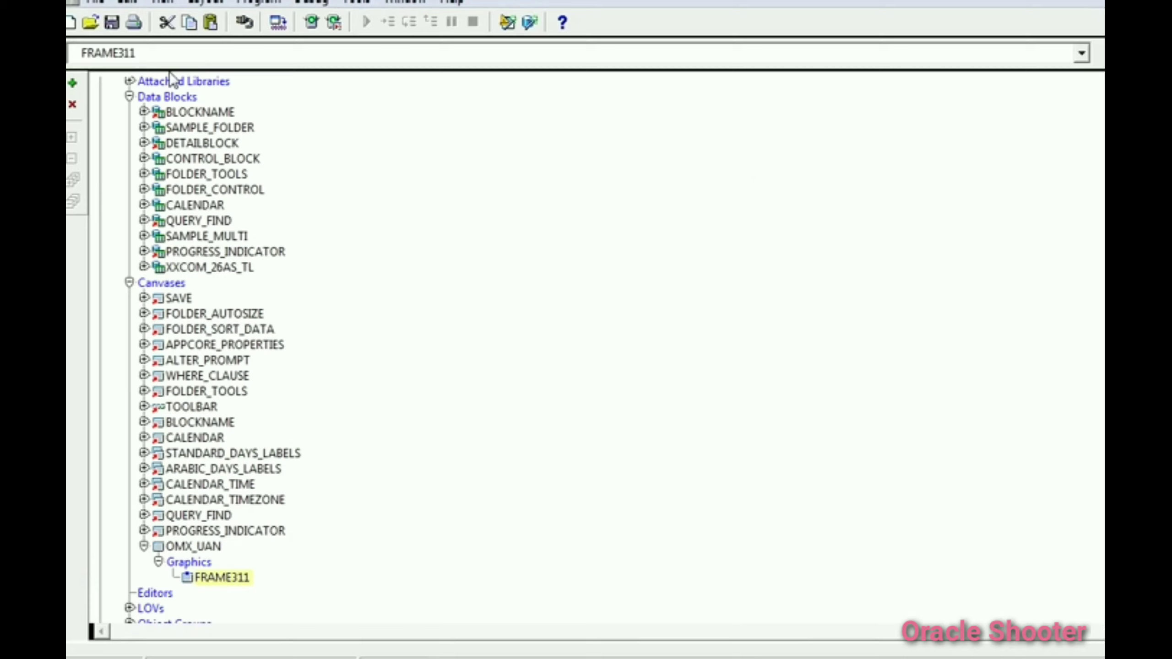
- Expand the XXCOM_26AS_TL data block and review its list of items
click(168, 98)
click(161, 268)
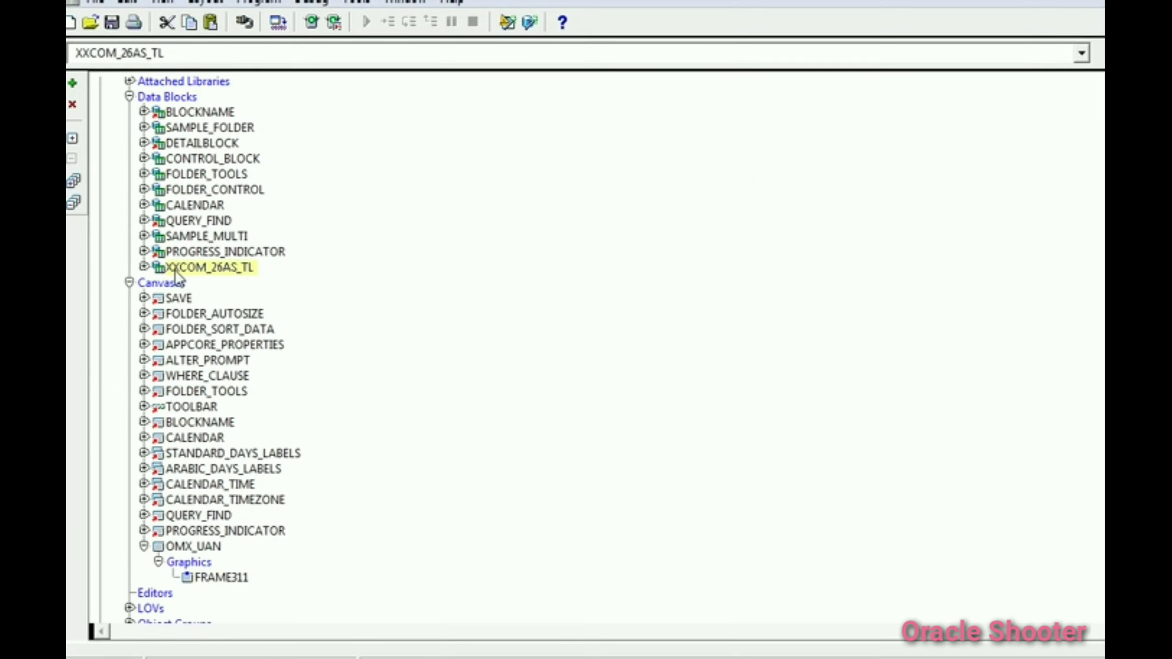
click(144, 267)
click(156, 289)
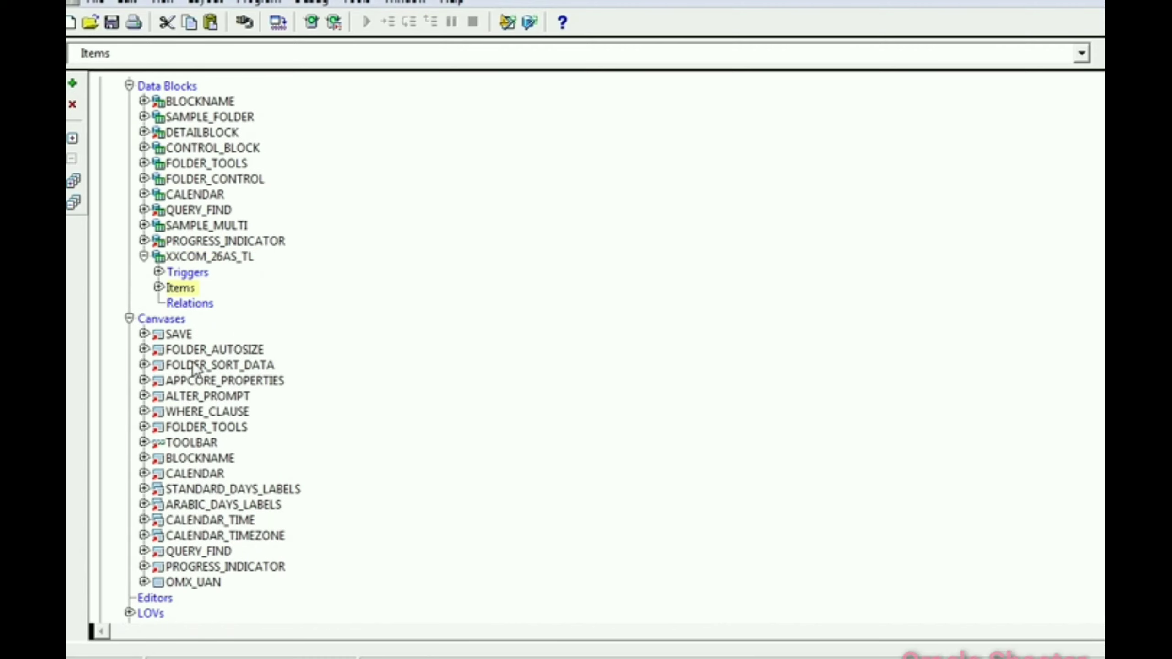
click(159, 287)
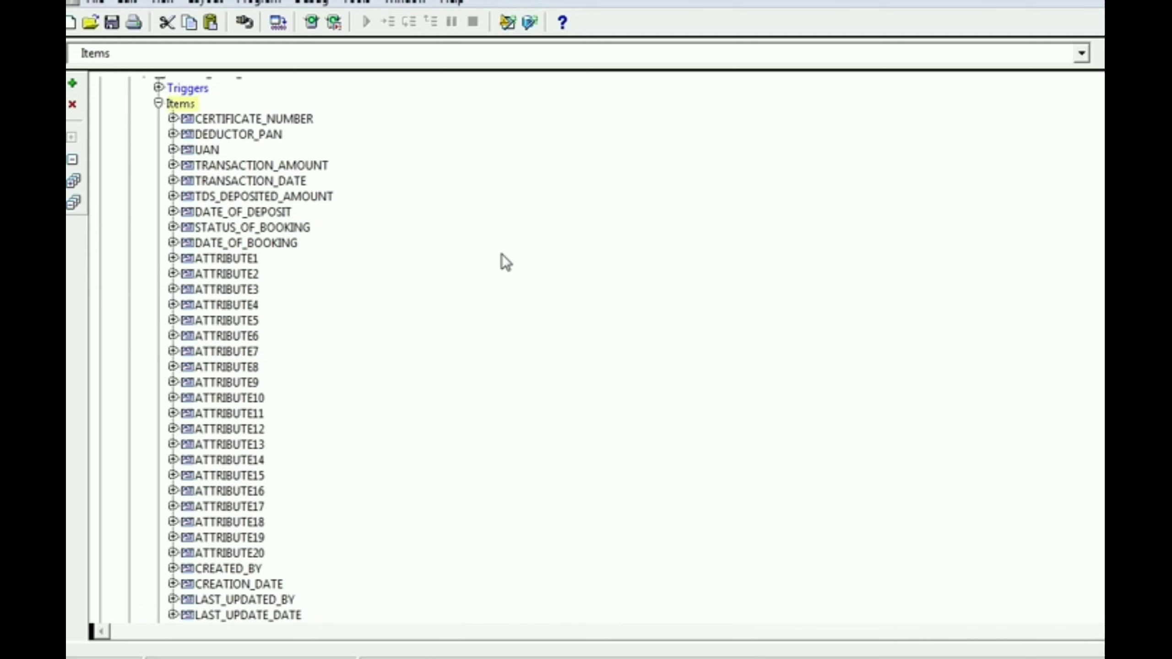
scroll(502, 255, down, 1)
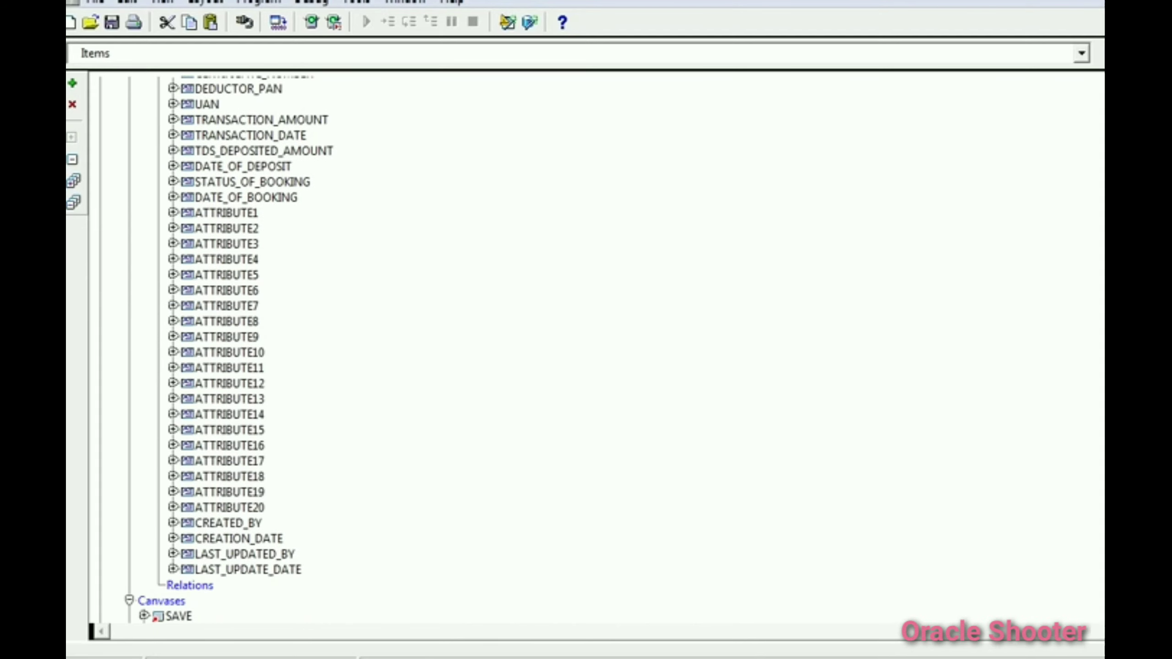
scroll(501, 255, up, 1)
scroll(501, 255, down, 1)
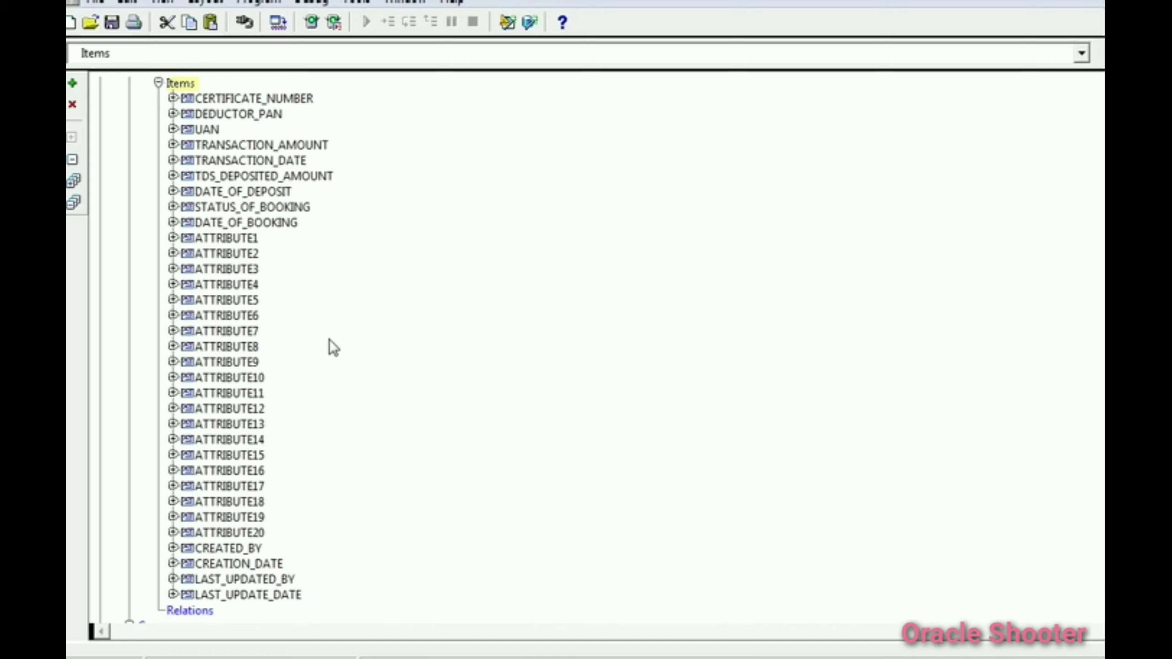
- Examine the Visible, Canvas and Column Name properties of the ATTRIBUTE1 item
click(185, 240)
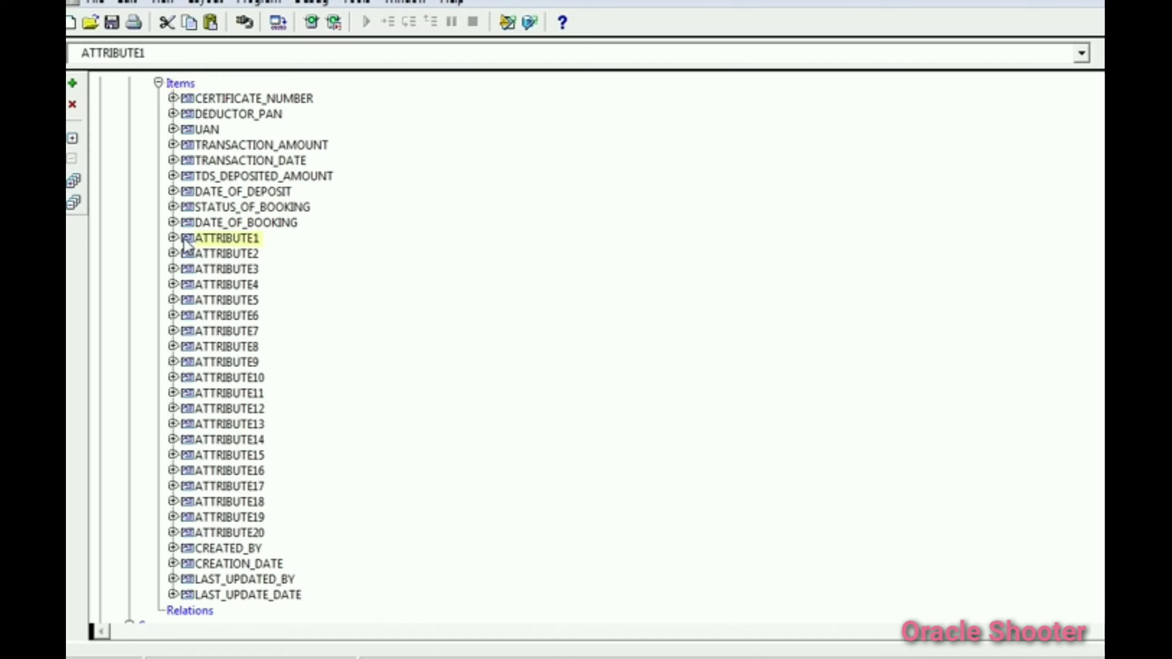
double_click(185, 240)
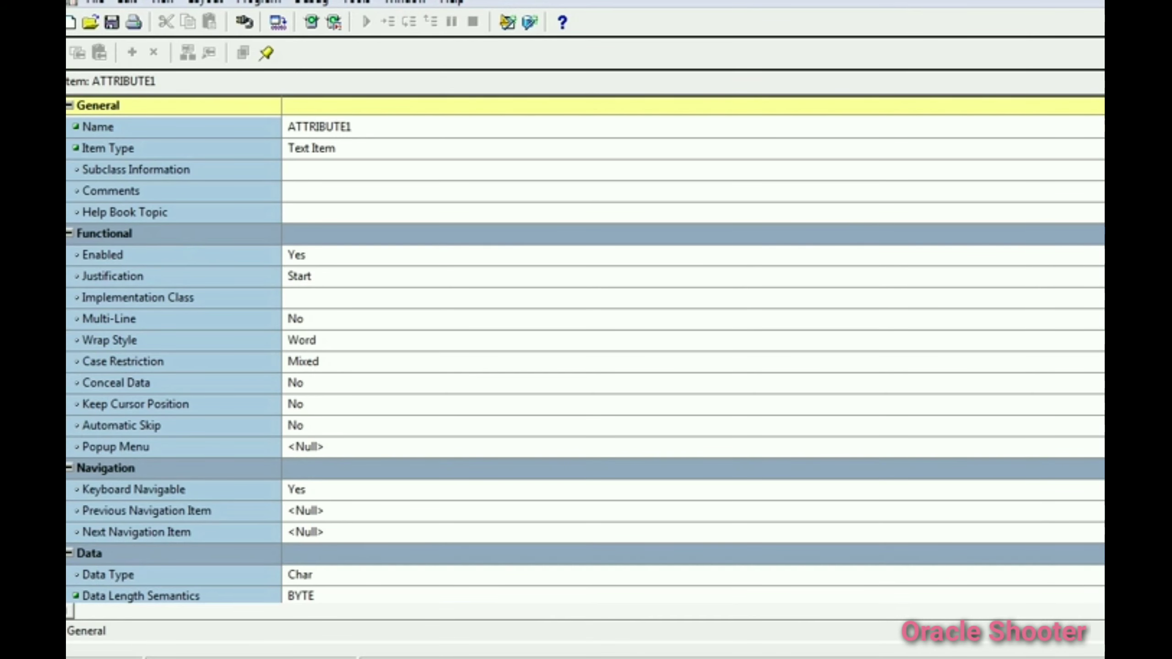
scroll(585, 350, down, 11)
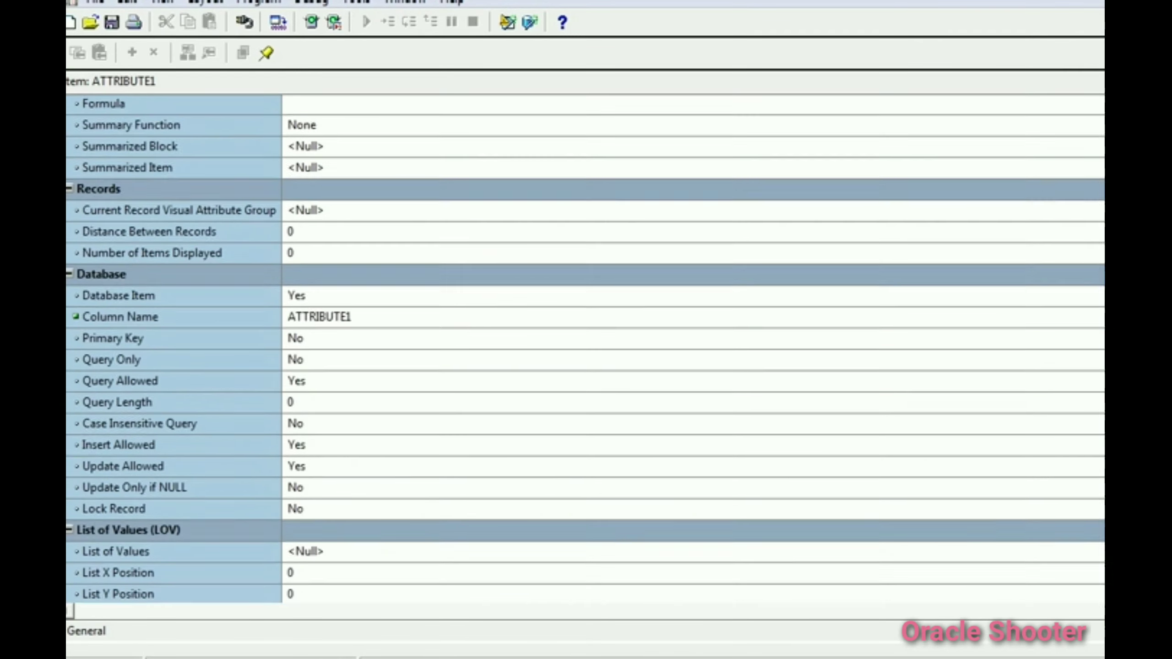
scroll(585, 350, down, 7)
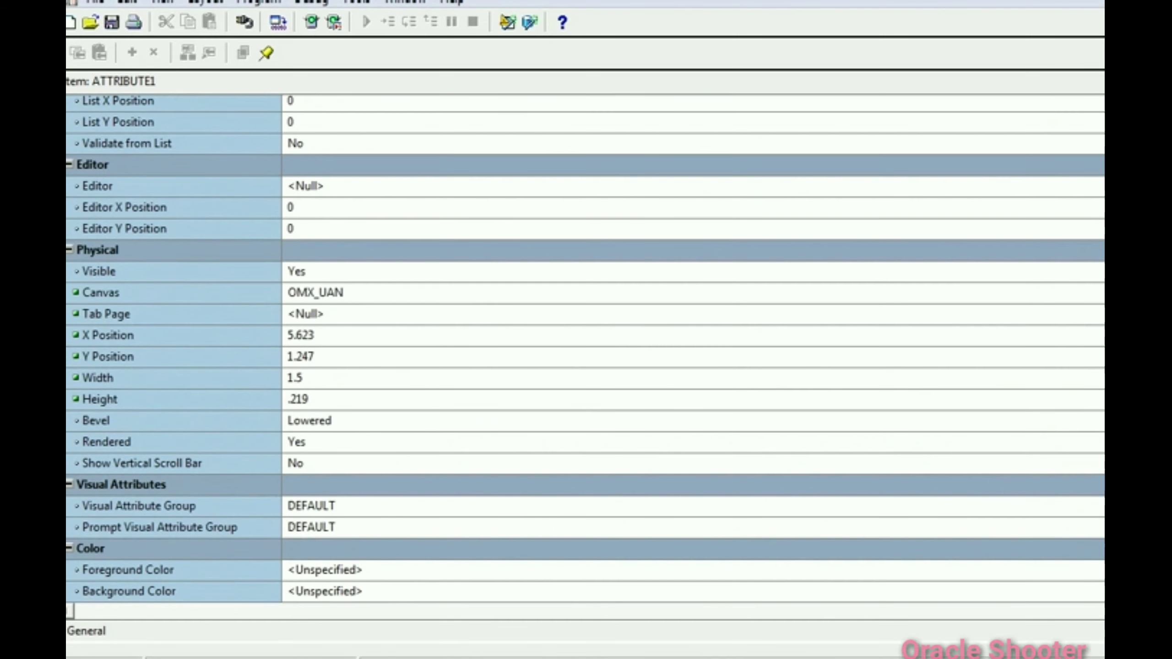
click(188, 274)
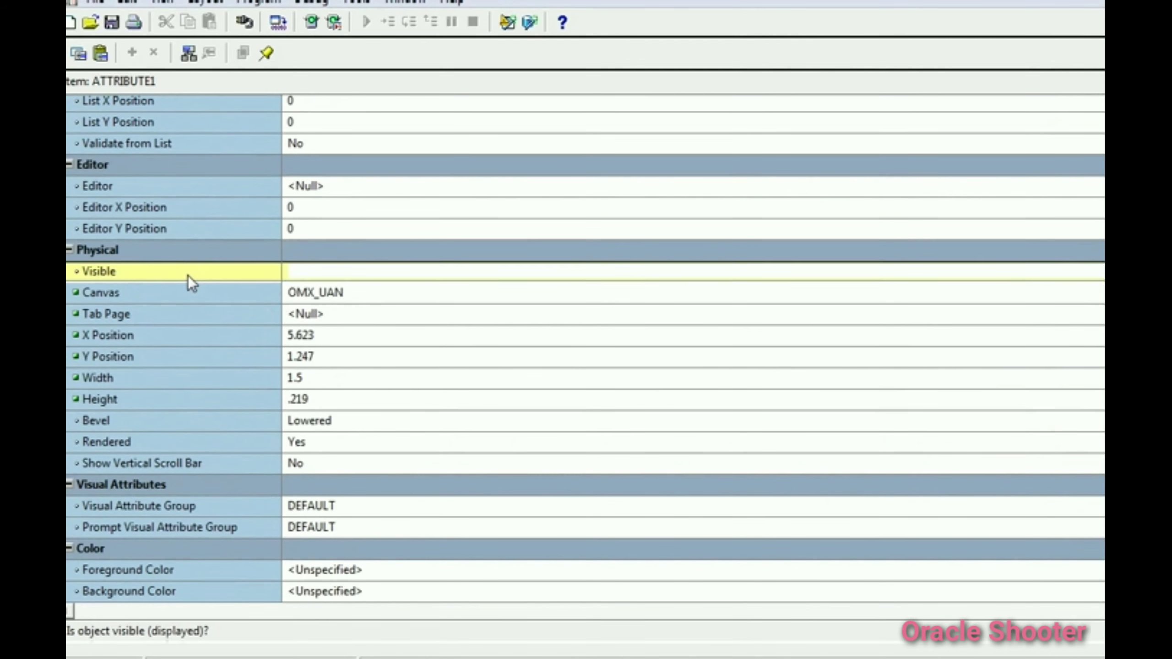
click(202, 295)
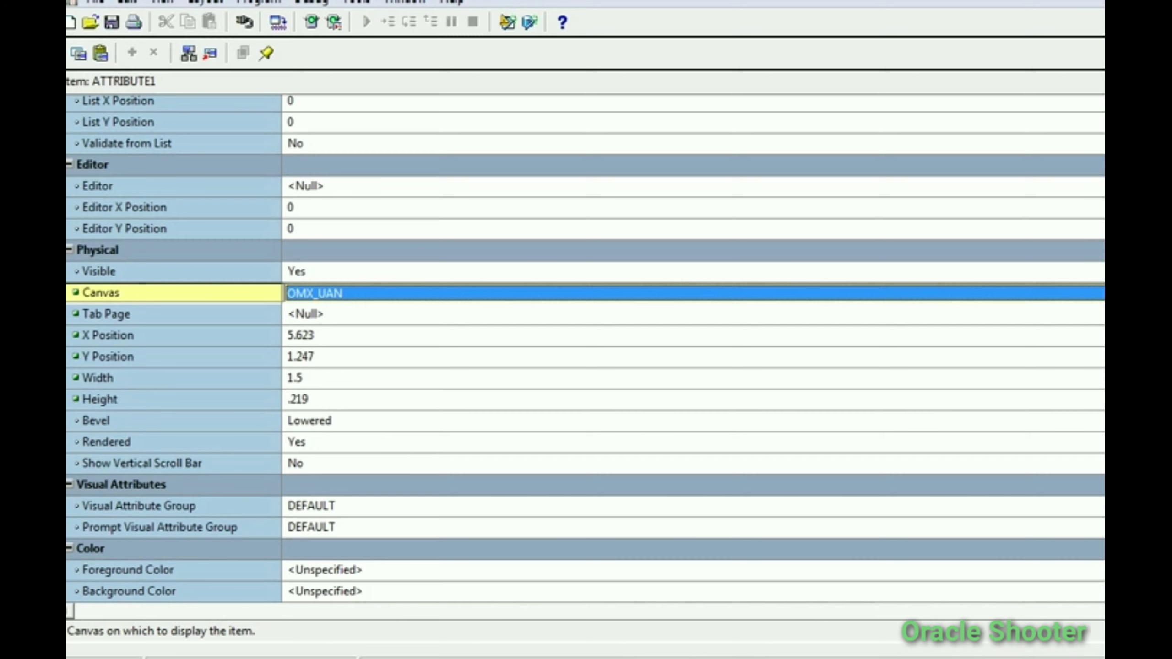
scroll(586, 346, up, 6)
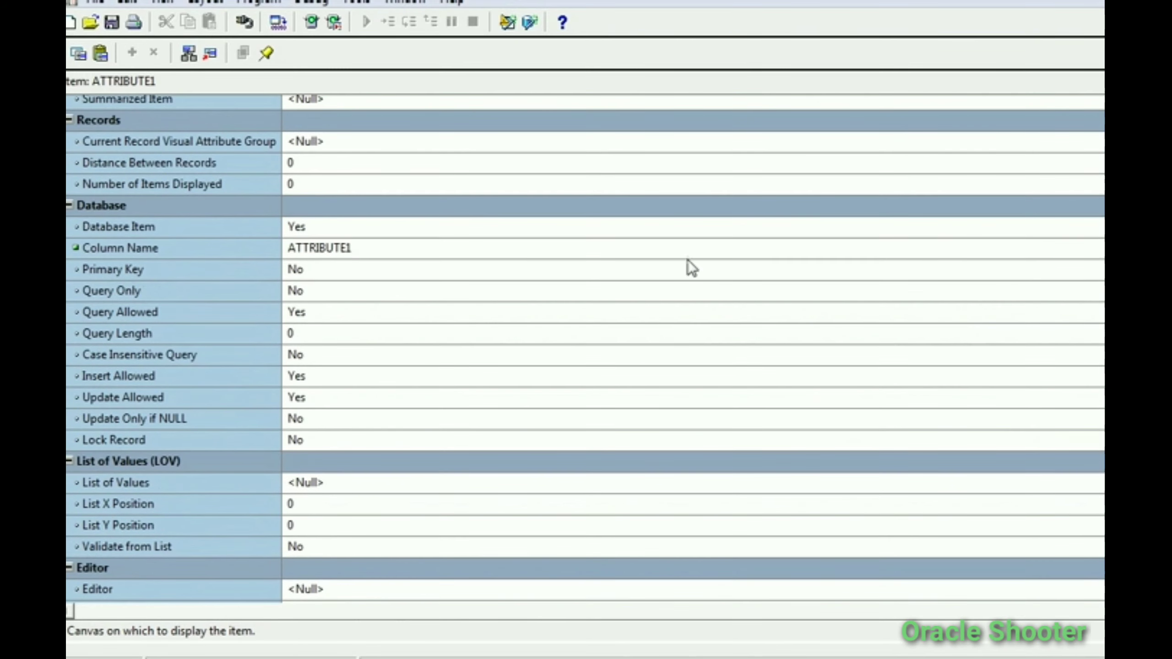
click(641, 250)
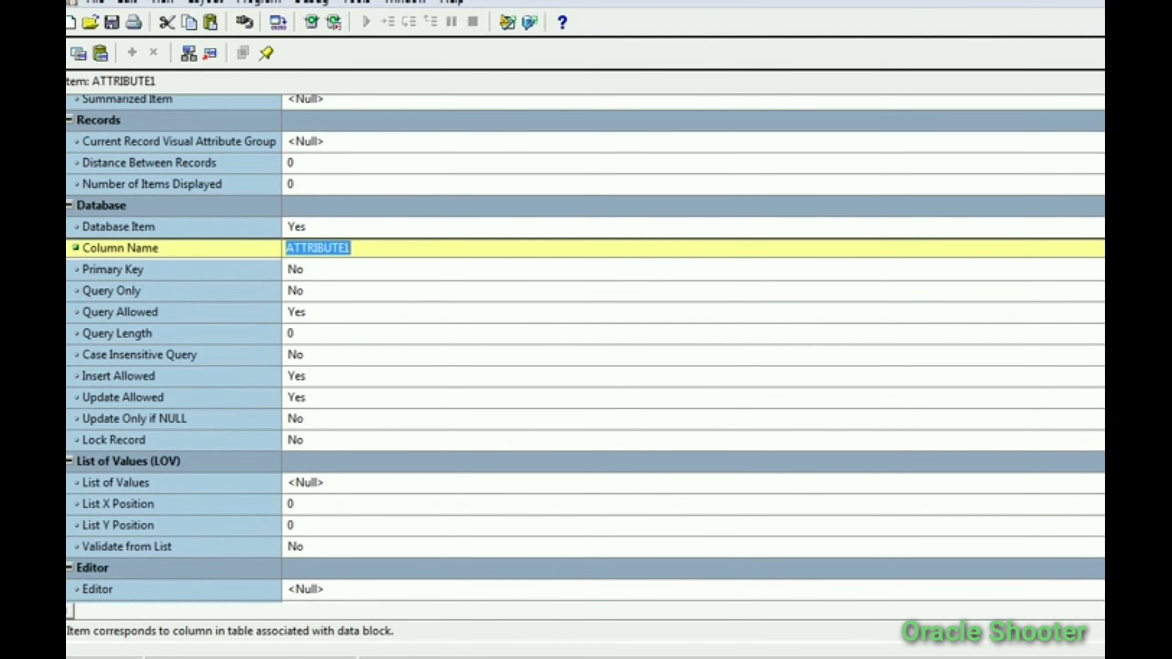
key(F3)
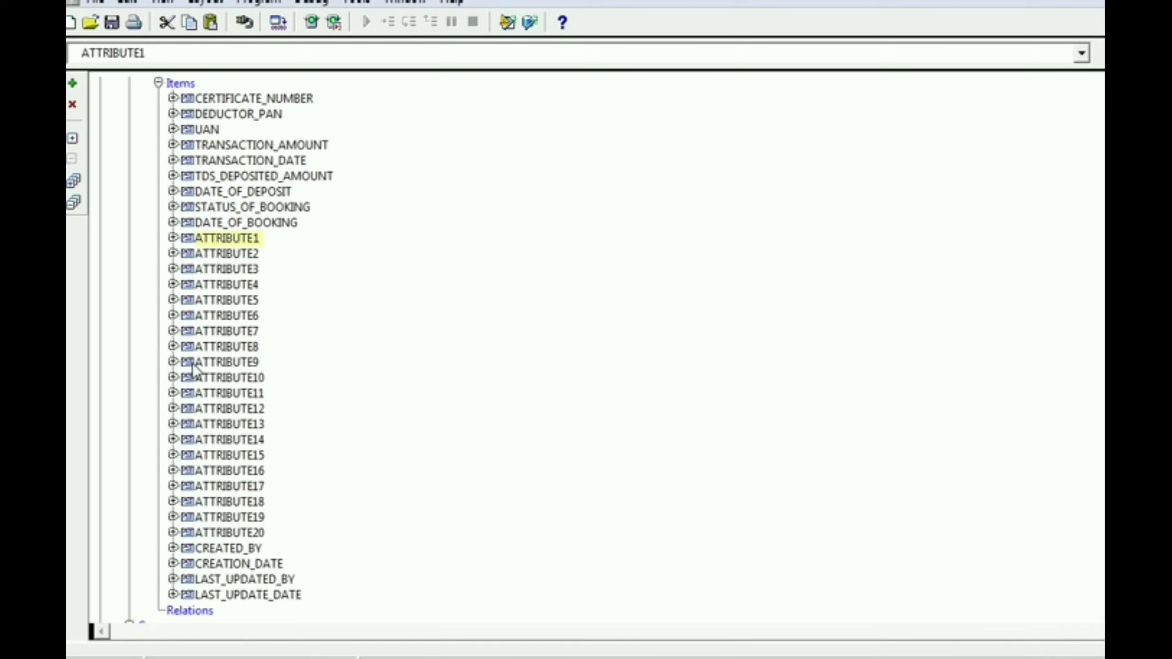
- Examine the Visible and Canvas properties of the ATTRIBUTE10 item, then close its properties
click(190, 379)
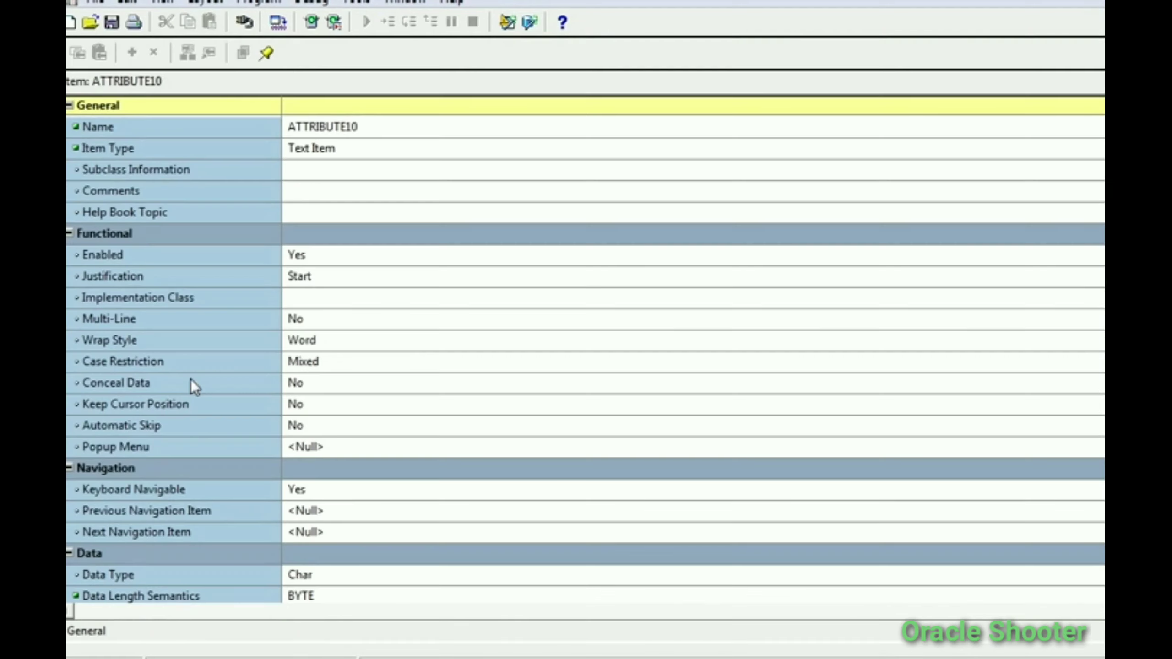
scroll(586, 350, down, 13)
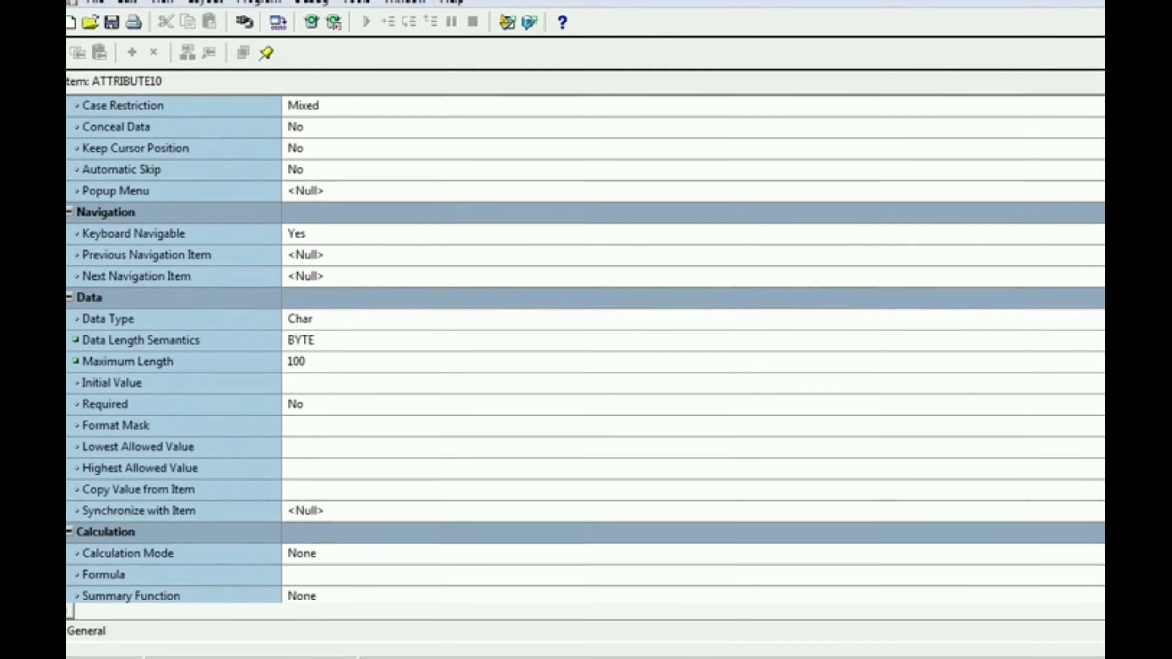
scroll(586, 350, down, 5)
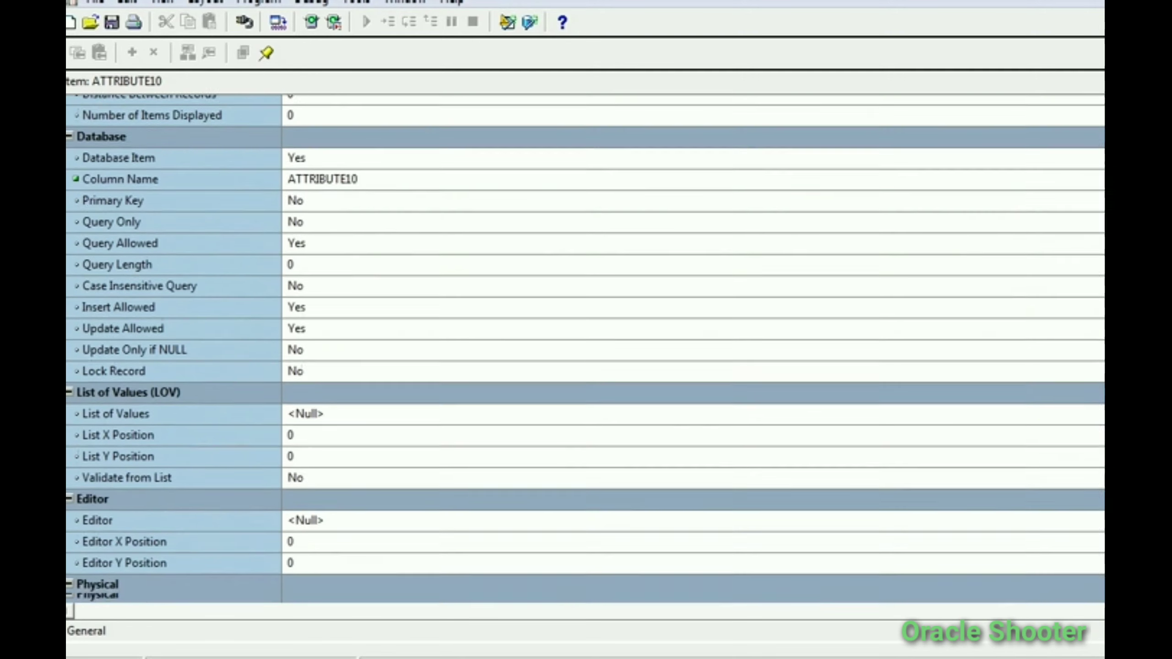
scroll(585, 350, down, 5)
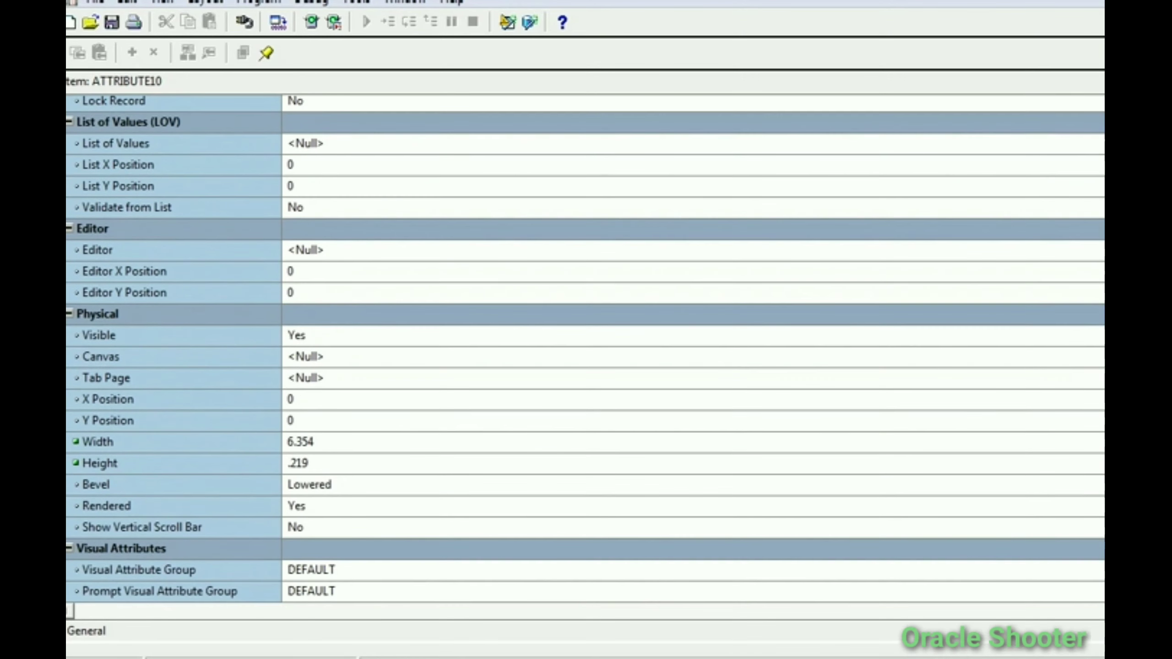
scroll(585, 351, up, 1)
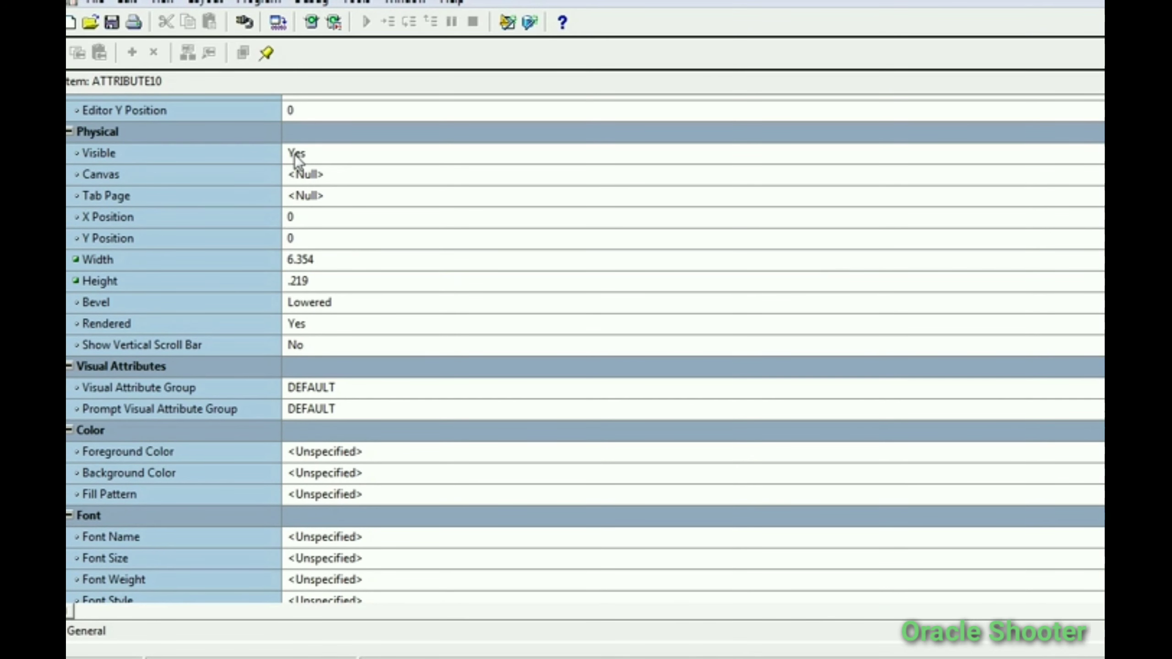
click(231, 155)
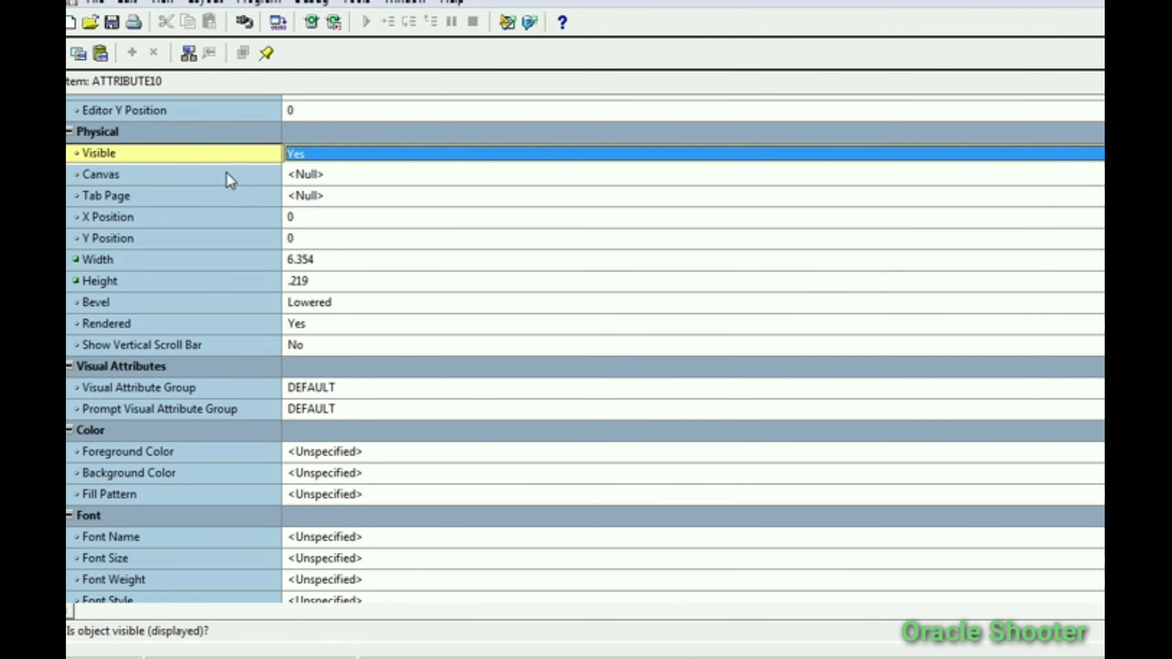
click(227, 174)
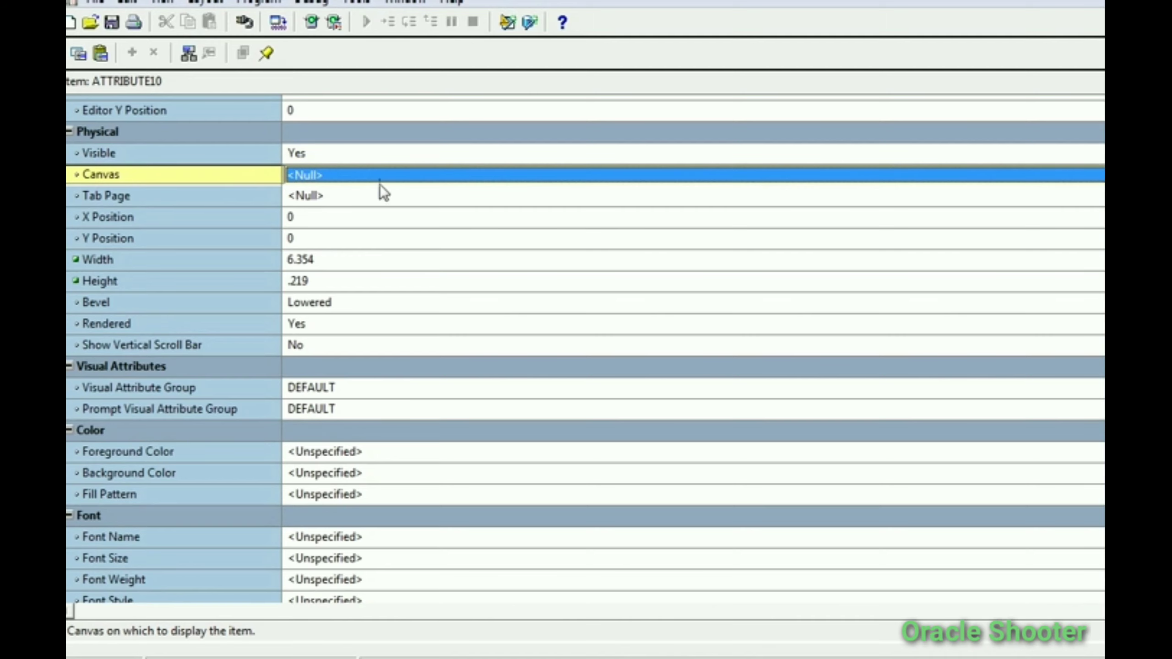
key(ctrl+F4)
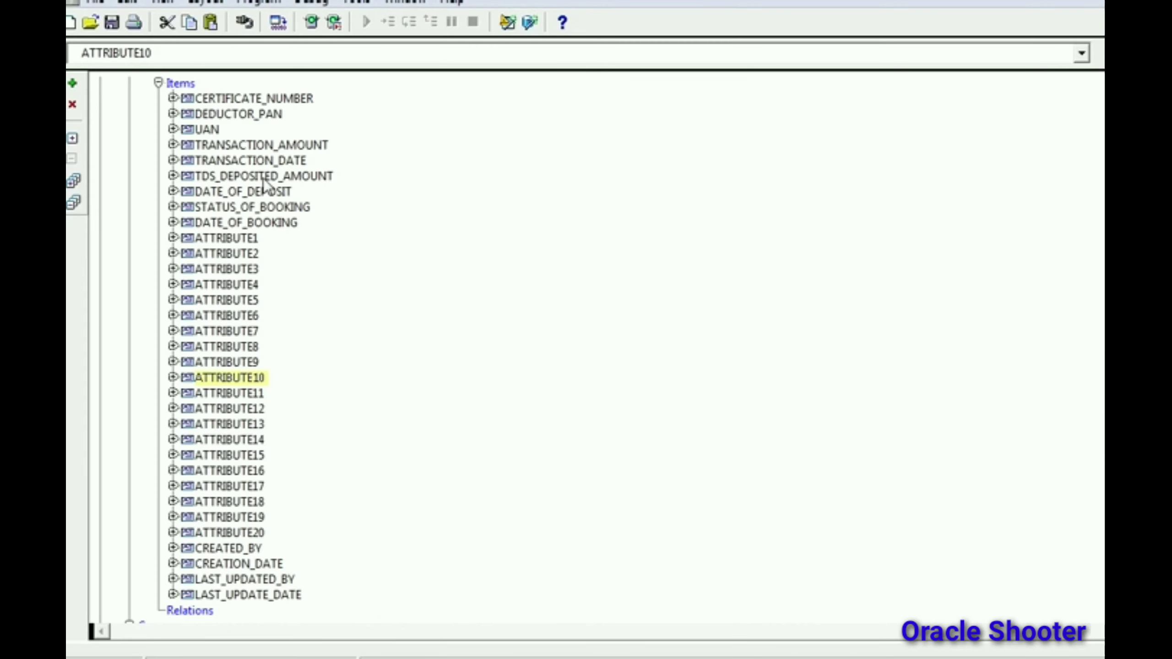
scroll(586, 346, down, 6)
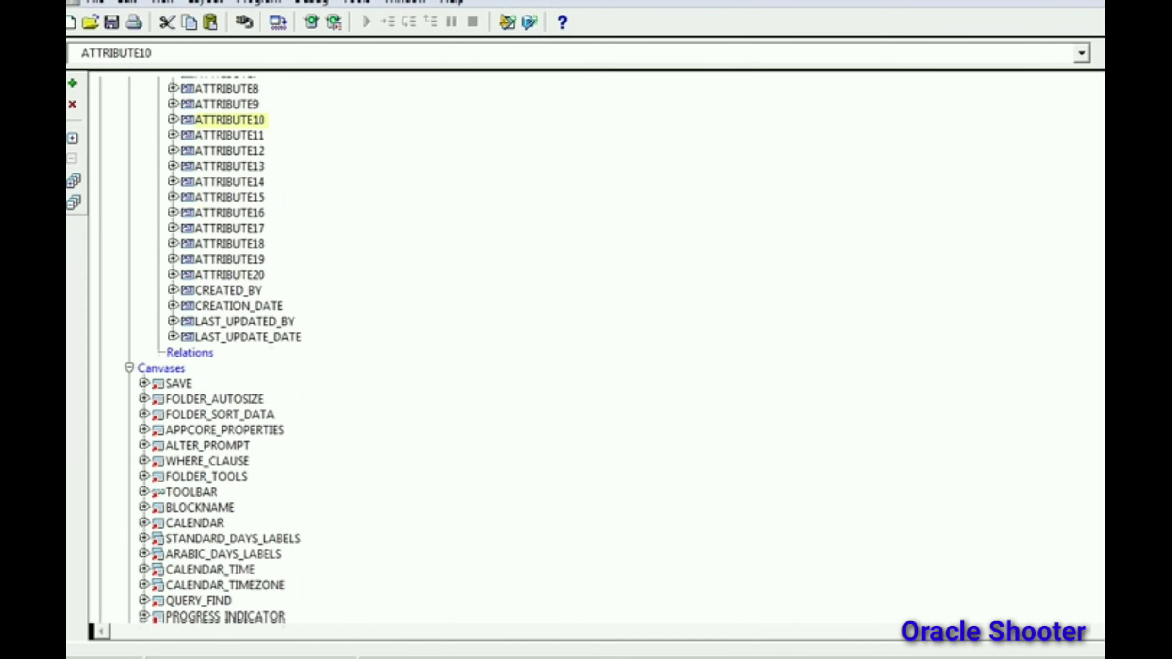
- Check the fields laid out on the OMX_UAN canvas, including the ATTRIBUTE1 item for Company Name, then return to the object list
scroll(557, 473, down, 2)
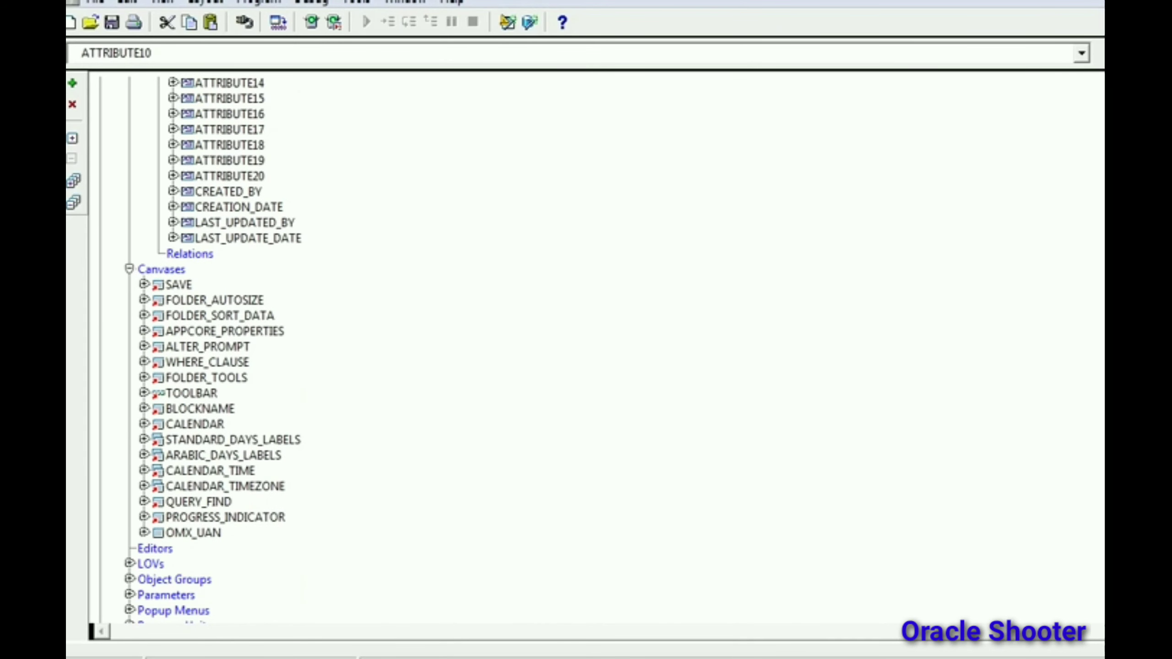
click(162, 536)
double_click(161, 536)
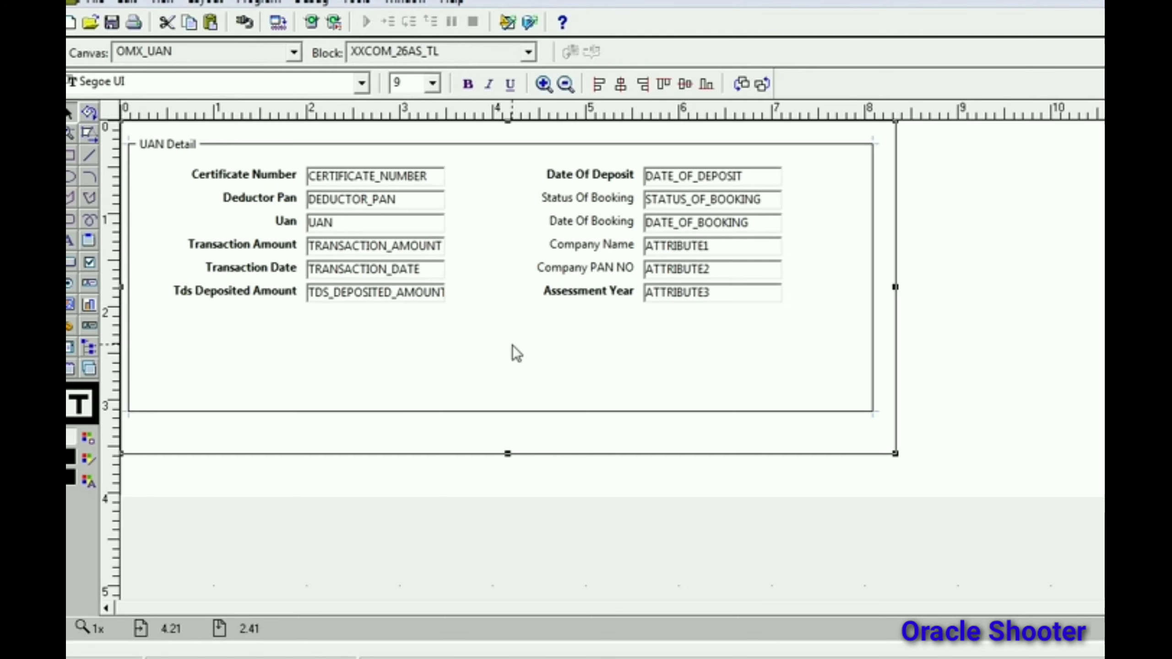
click(748, 252)
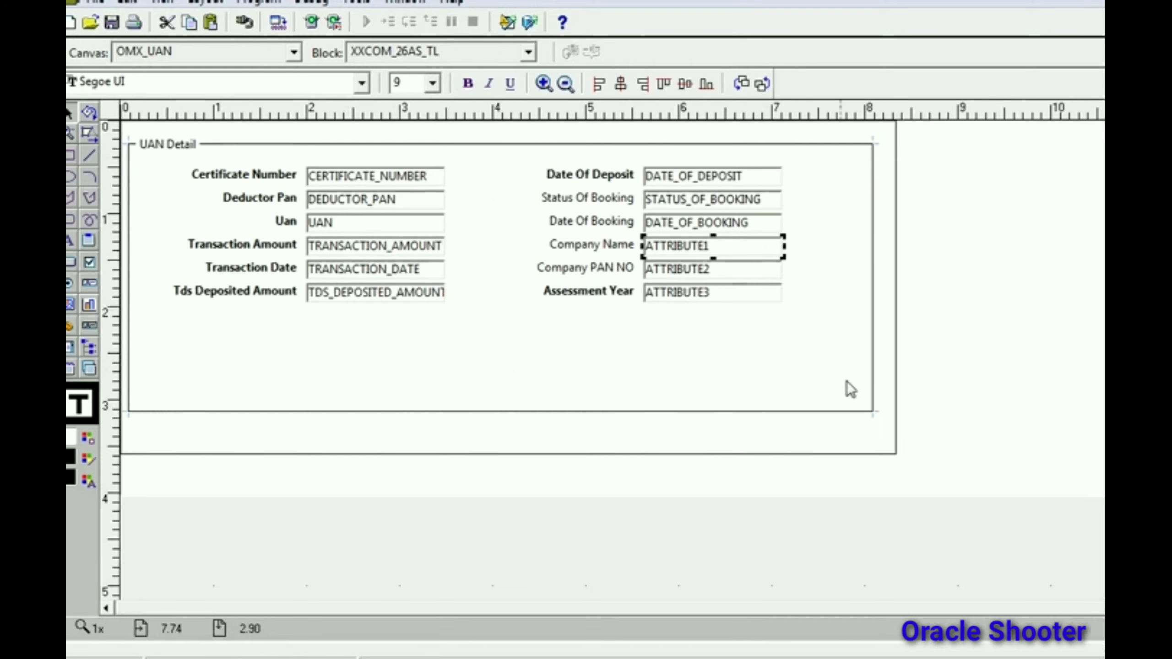
click(850, 266)
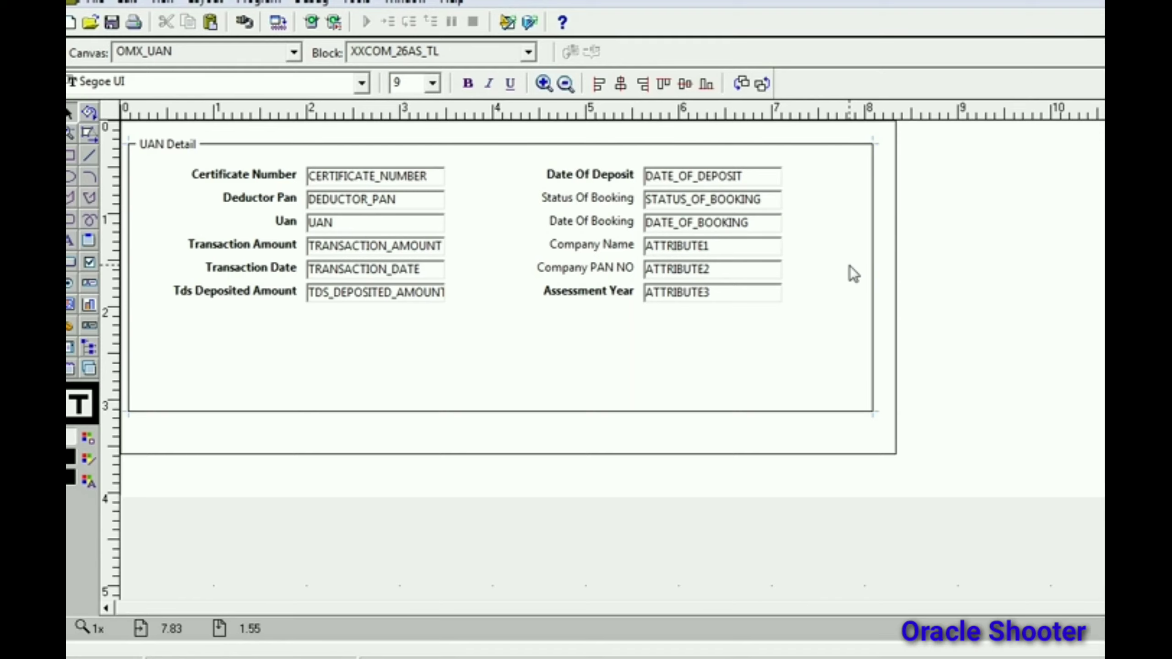
key(F3)
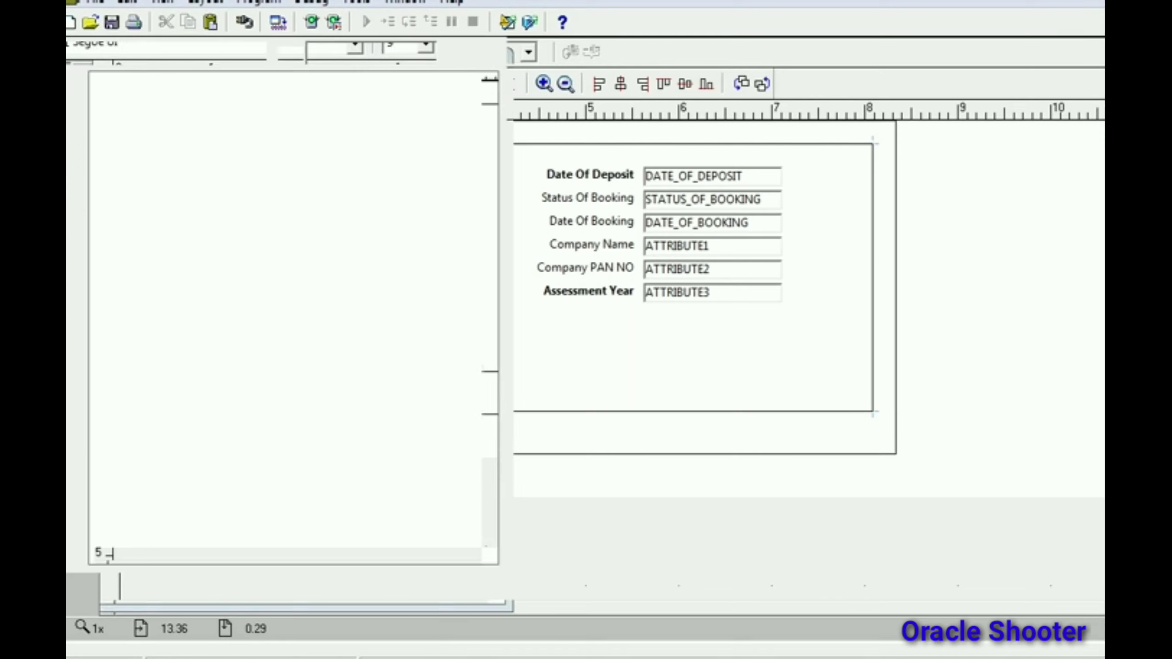
- Collapse the XXCOM_26AS_TL data block's items and check the block's Name and Query Data Source Name properties
scroll(212, 351, up, 10)
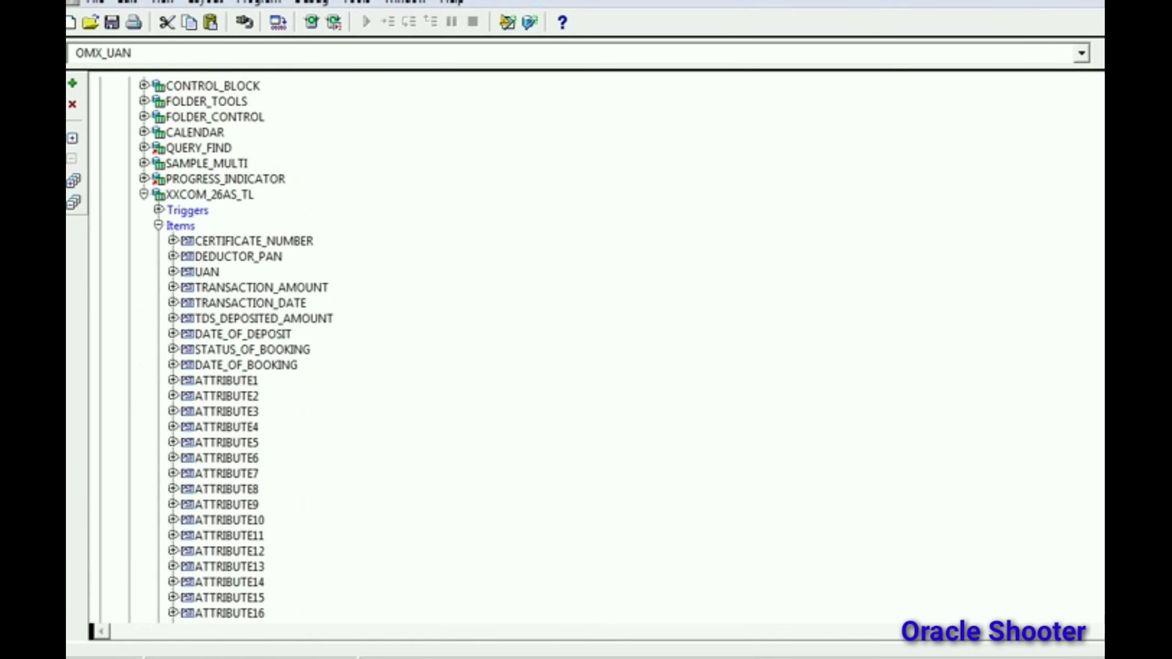
click(158, 225)
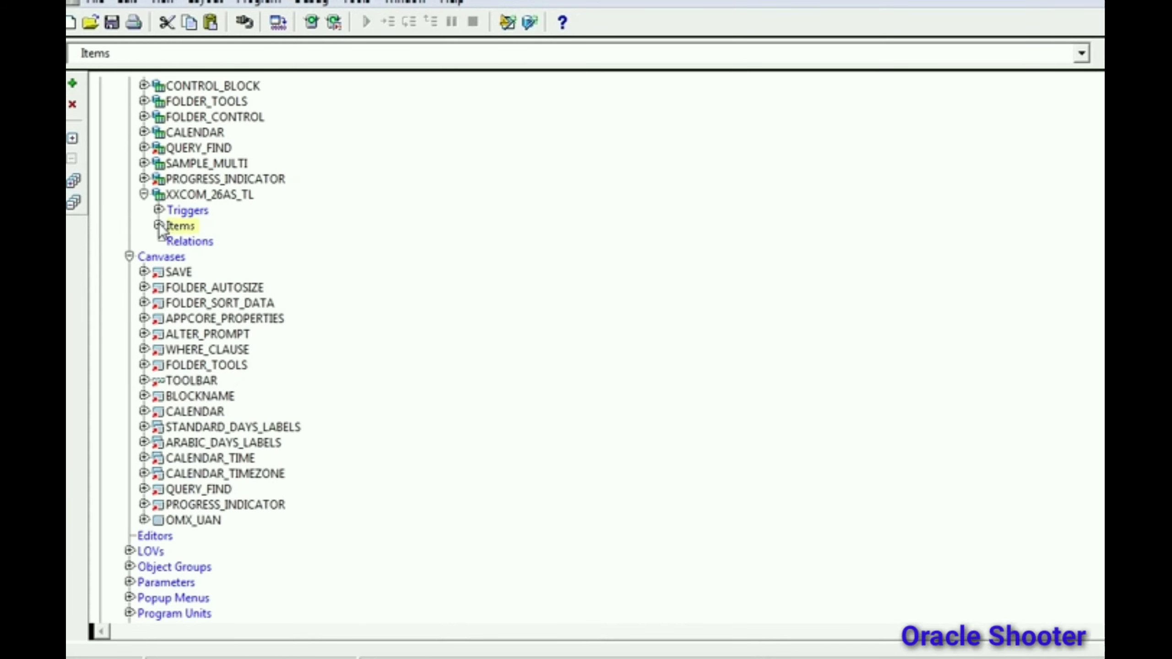
key(F4)
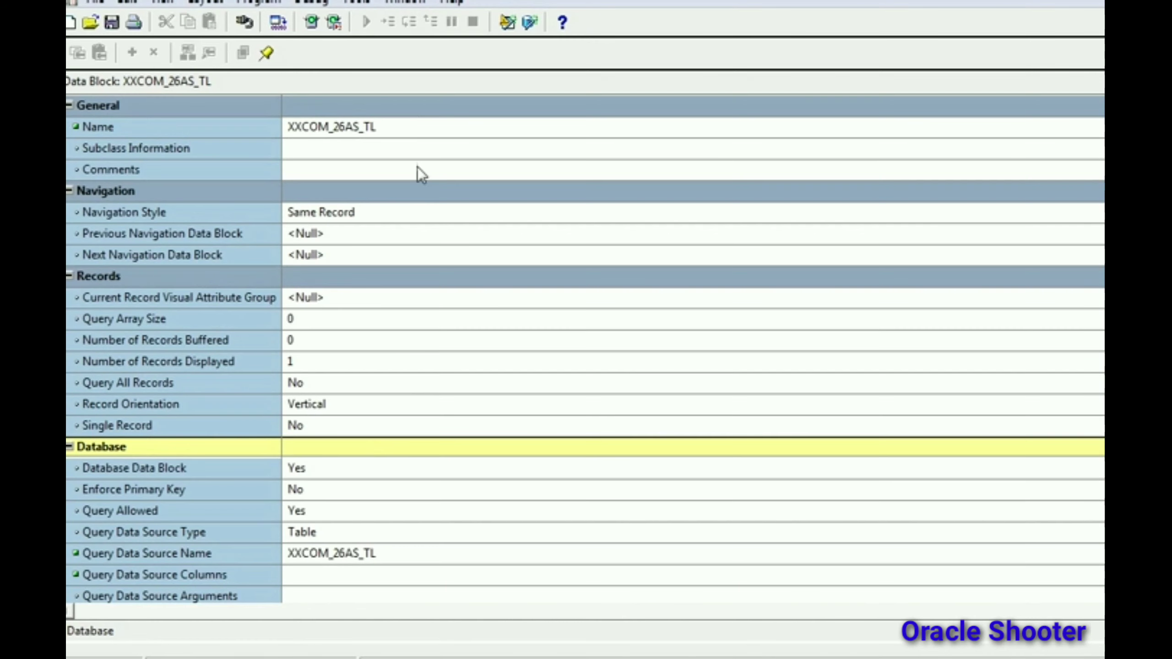
click(410, 130)
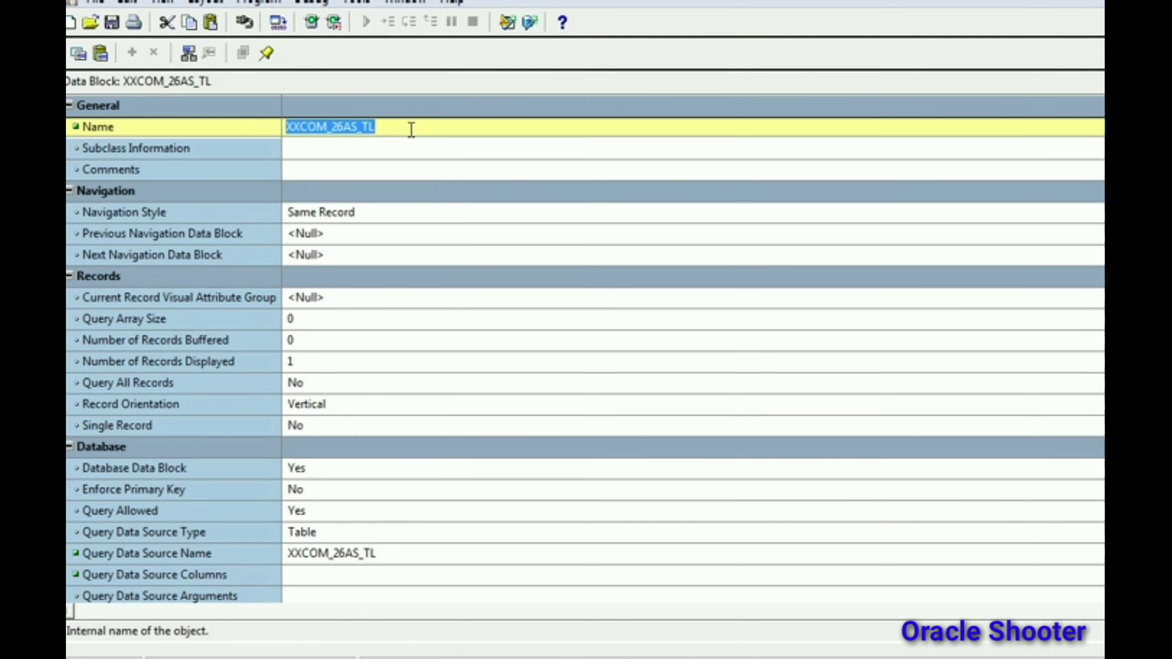
click(403, 554)
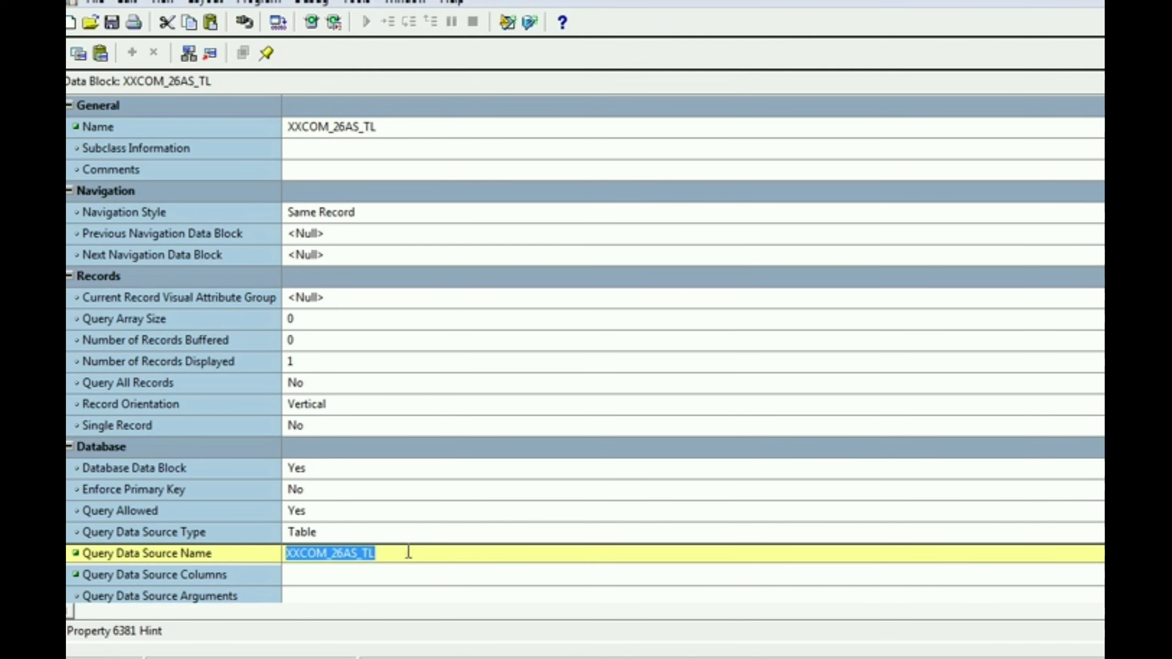
click(503, 446)
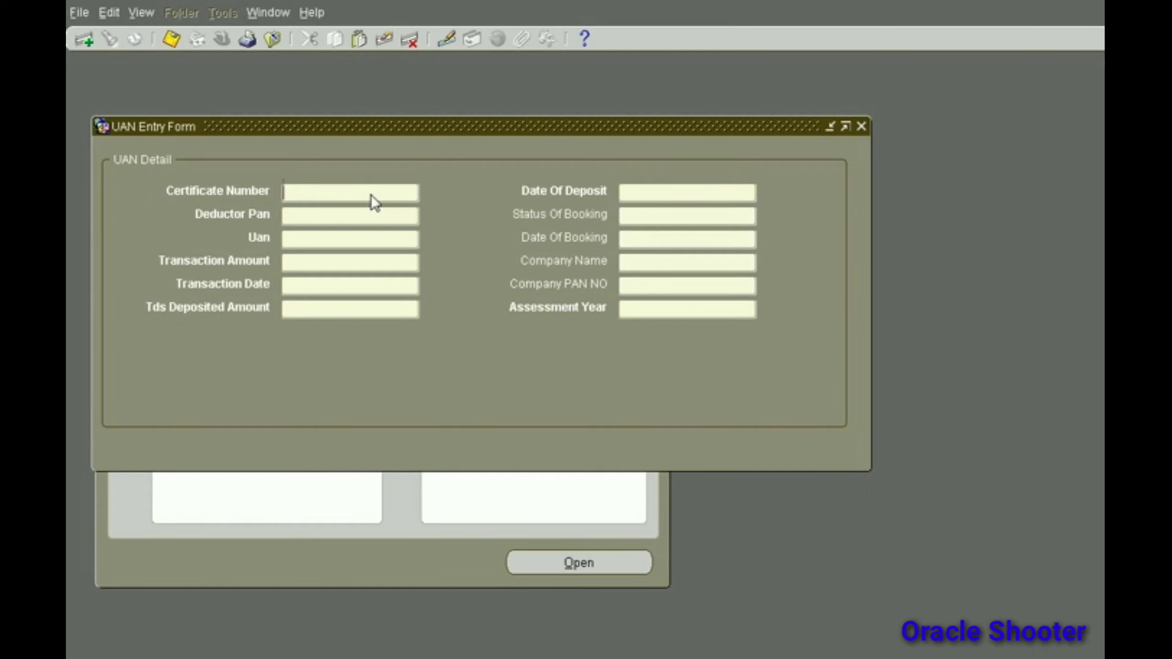
- In Oracle Applications, query all records in the UAN Entry Form and examine the block name behind the Certificate Number field
key(ctrl+F11)
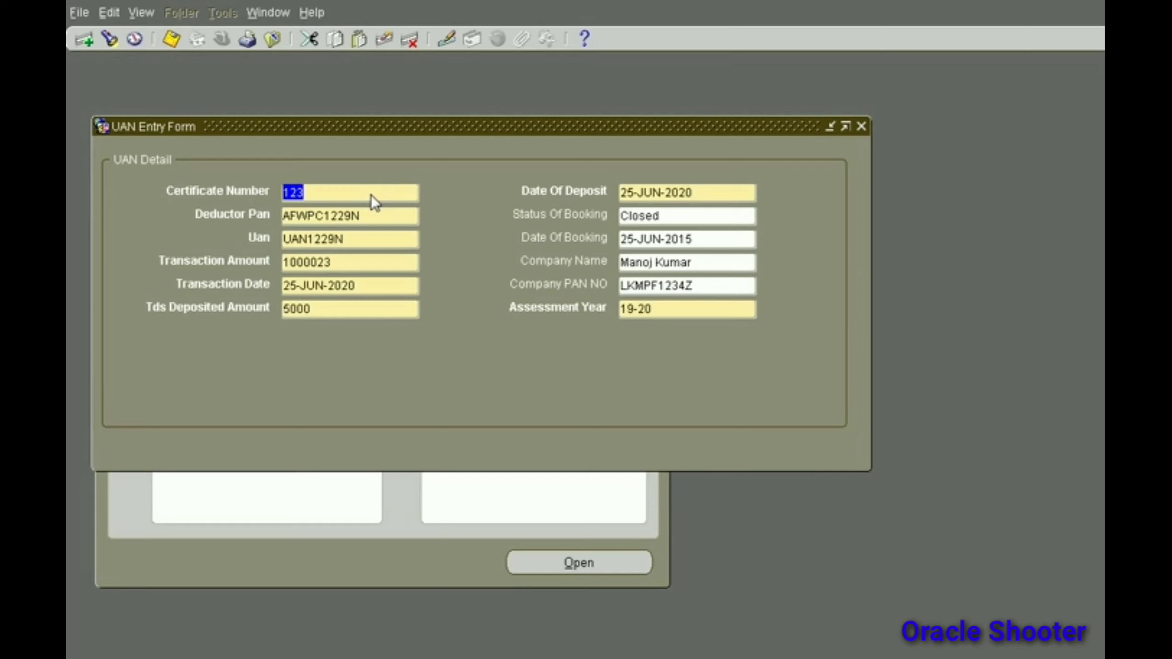
click(312, 14)
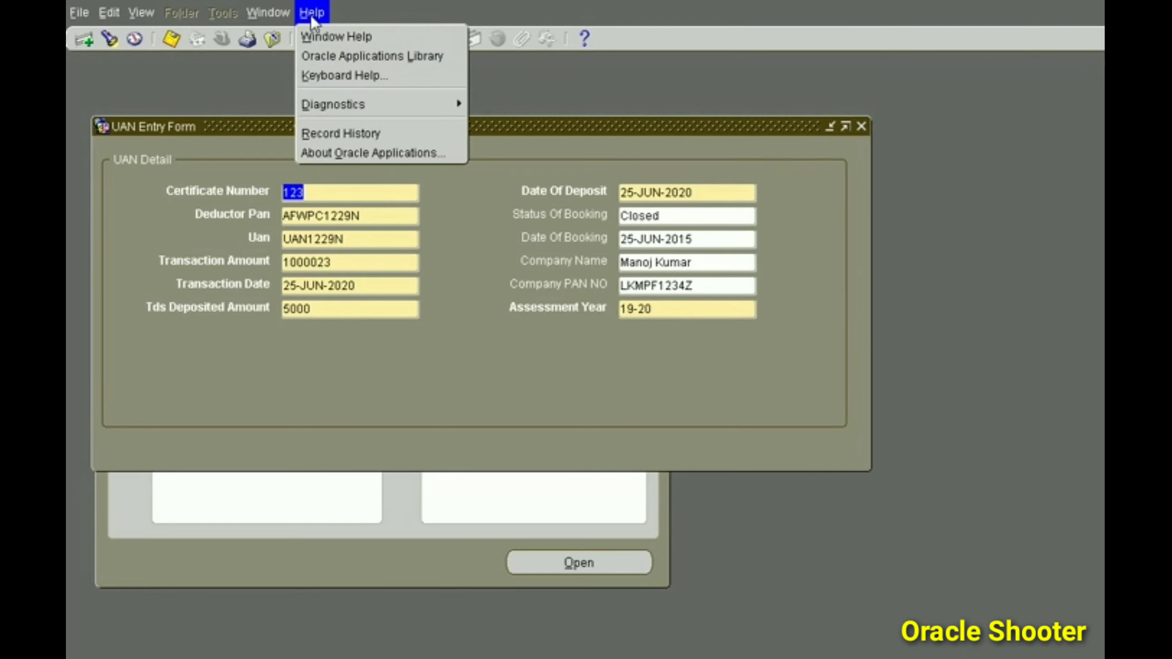
mouse_move(321, 109)
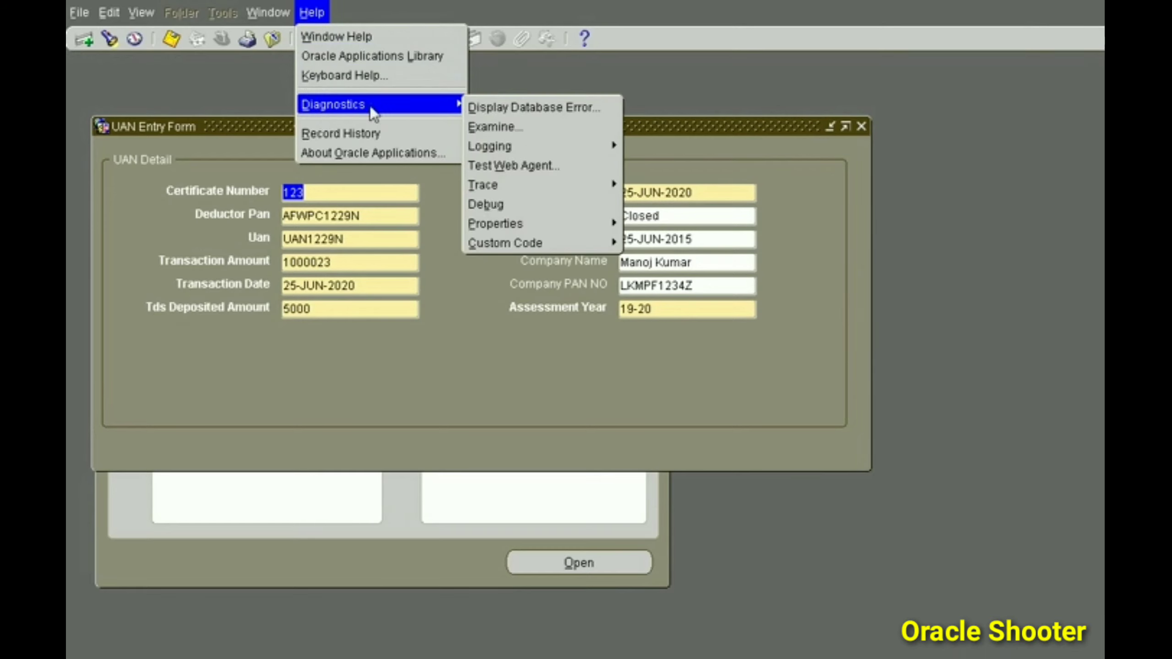
click(484, 131)
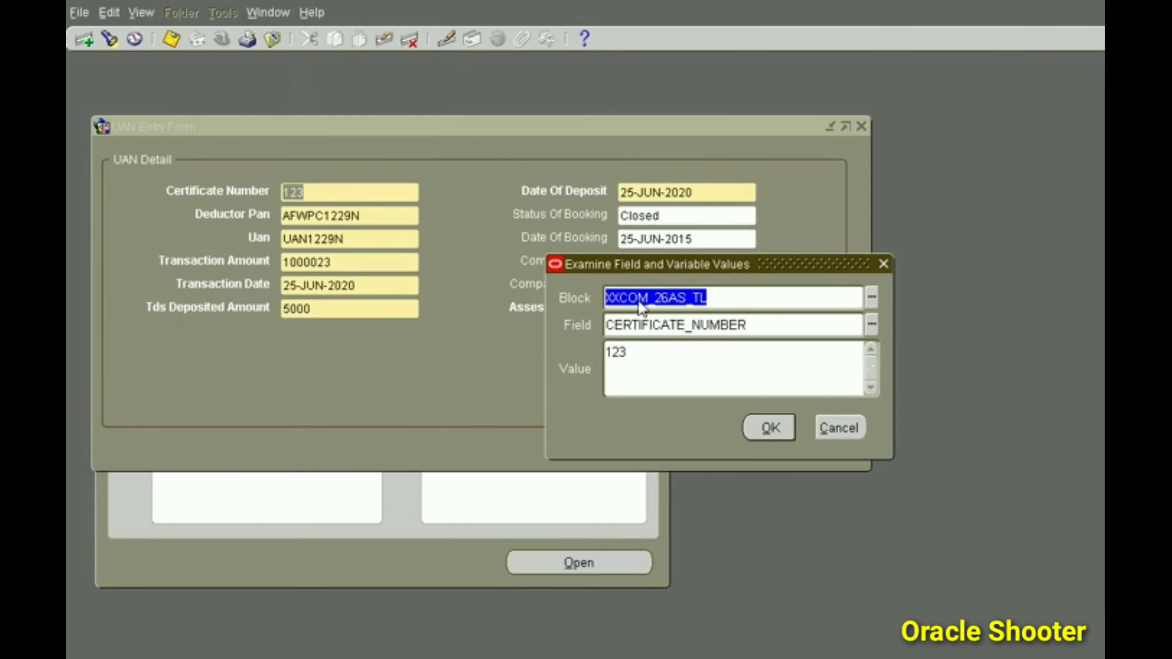
drag(708, 299, 599, 297)
- Switch back to Oracle Forms Builder and compare the data block's Name property with its entry in the object list, arranging both windows side by side
key(alt+Tab)
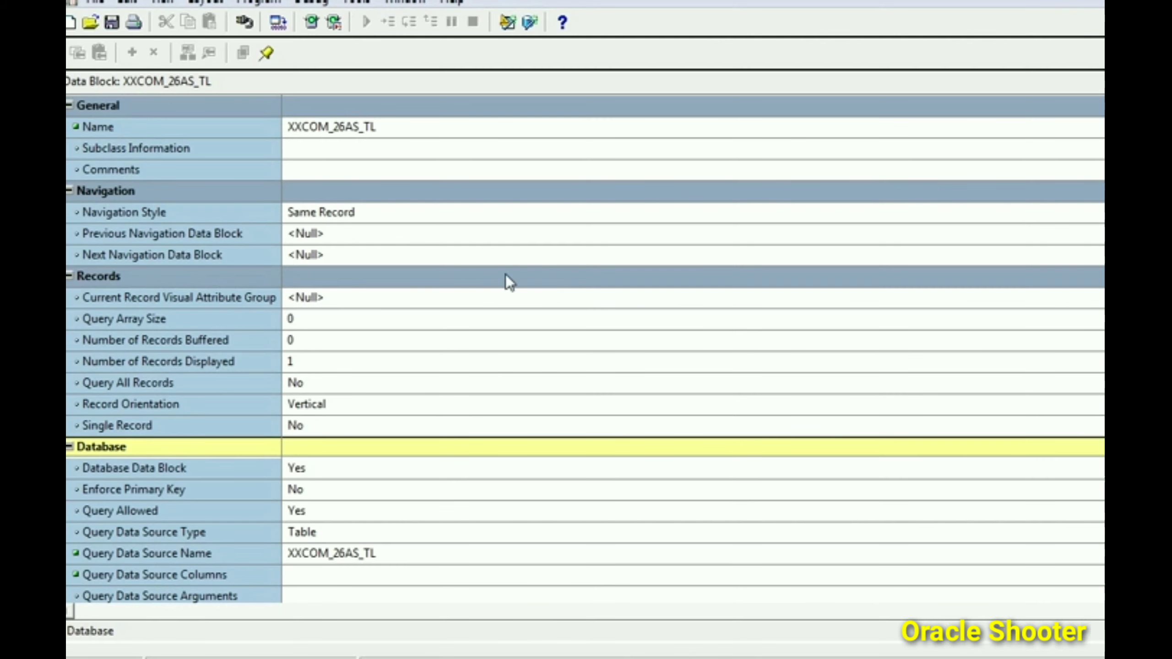
click(390, 130)
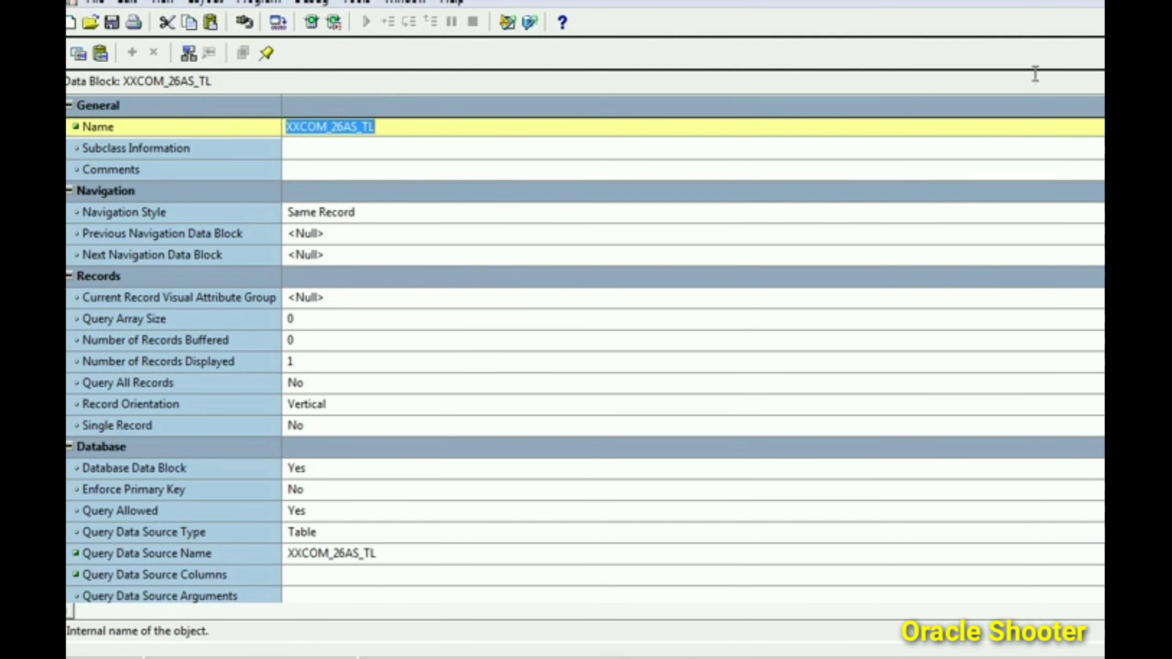
click(1079, 1)
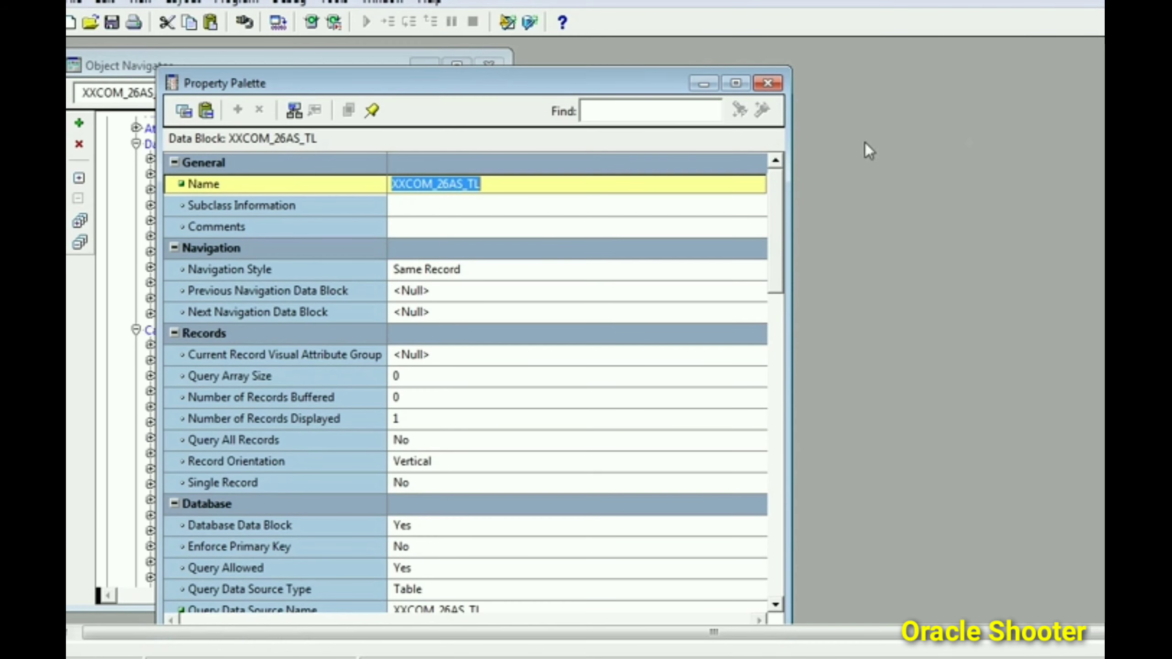
drag(644, 92, 854, 69)
click(206, 319)
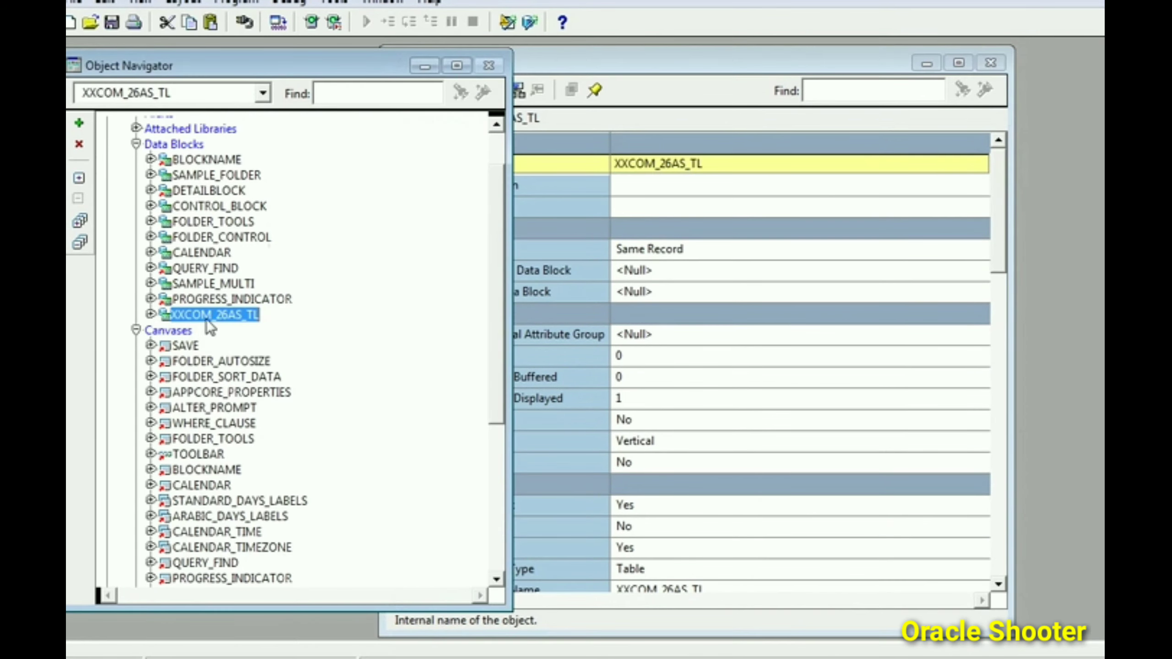
click(650, 57)
click(713, 163)
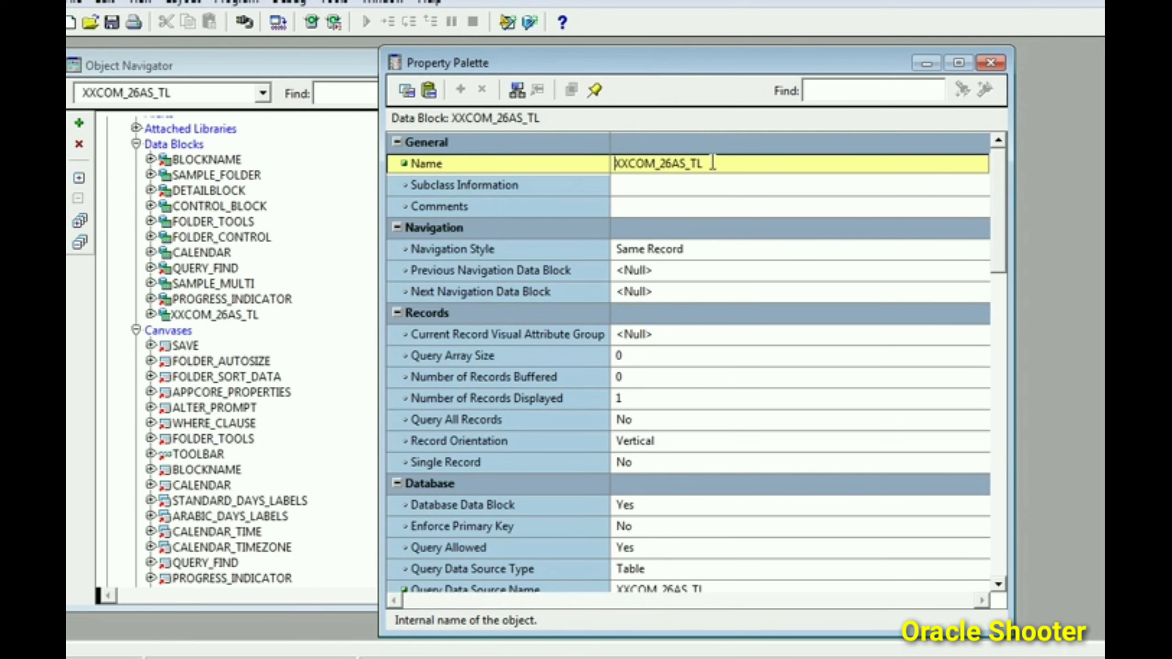
drag(713, 163, 602, 163)
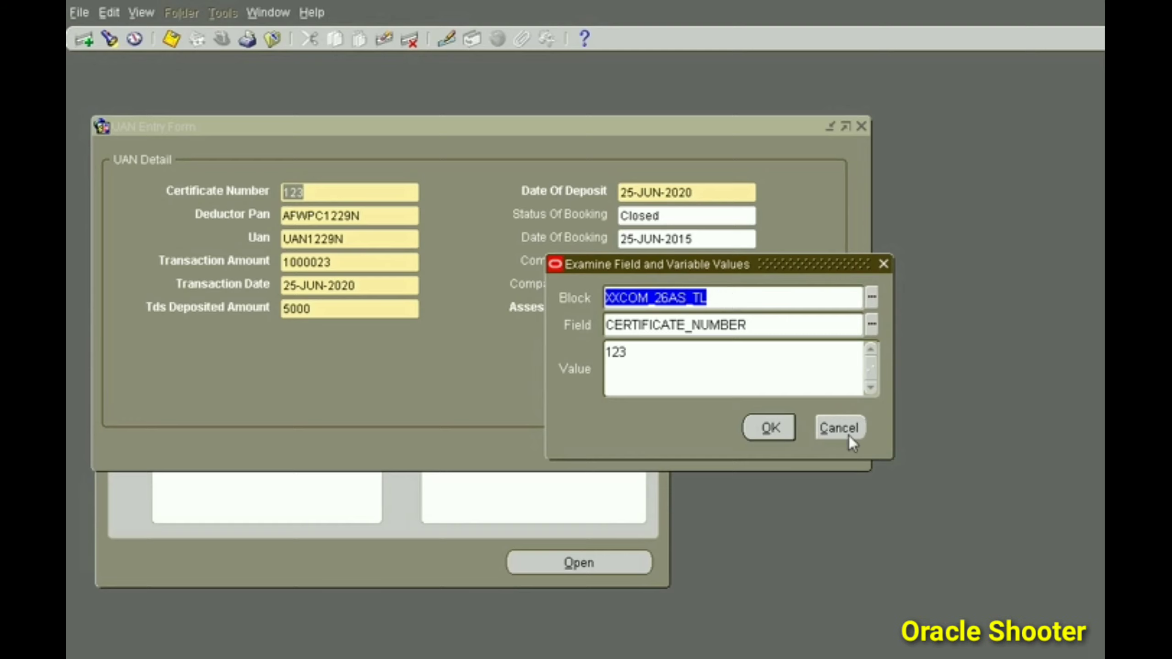
- Close the field examination, look up the table name in the record's history and enter XXCOM_26AS_tl as the data block's Query Data Source Name
click(839, 428)
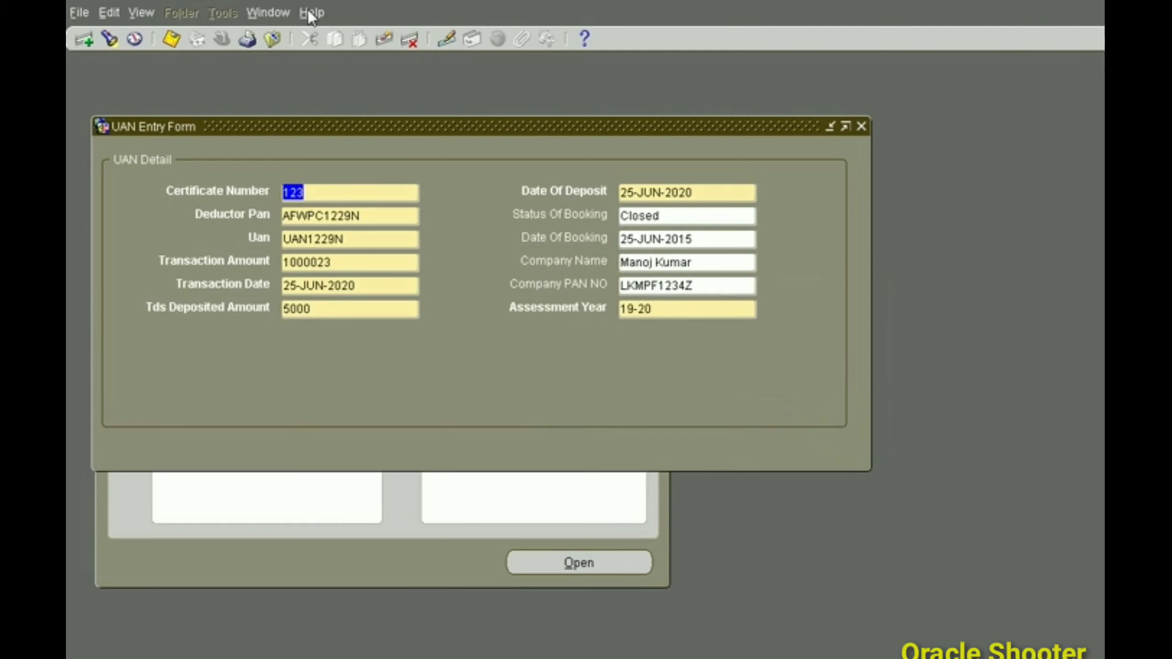
click(311, 12)
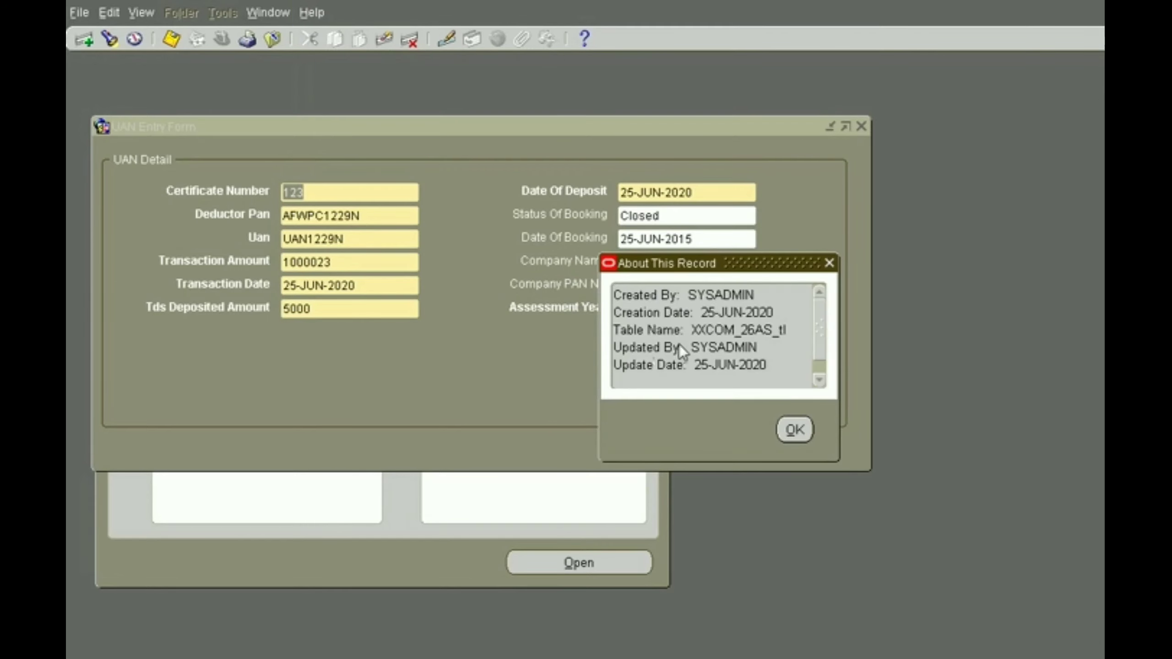
double_click(781, 330)
drag(794, 330, 696, 333)
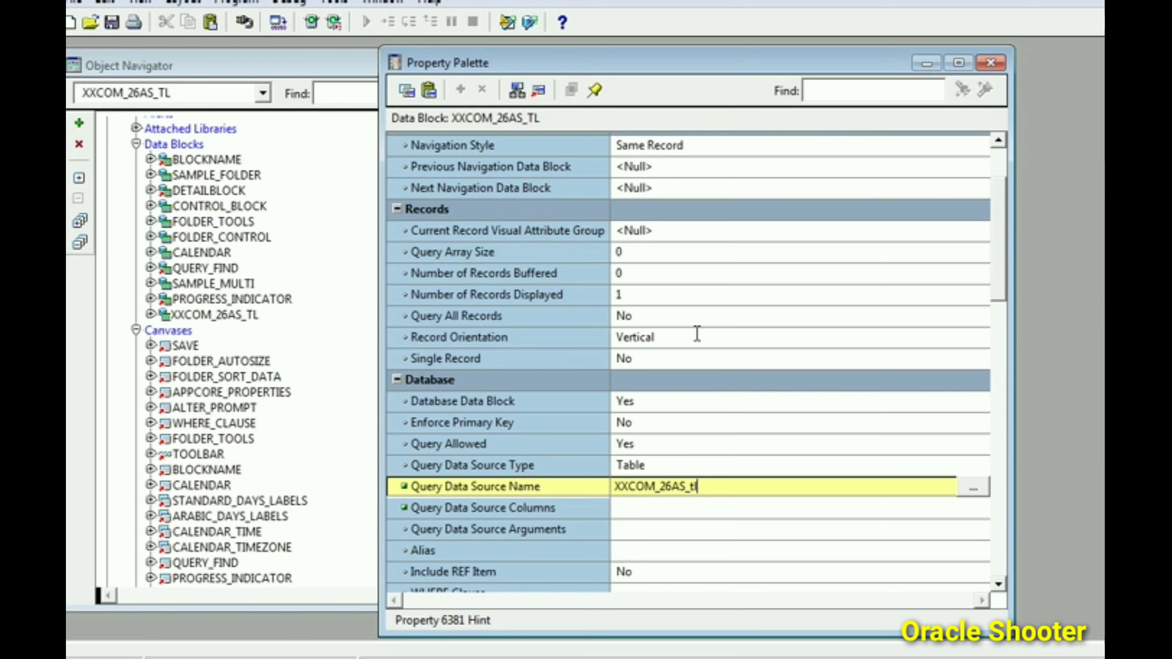
- Review the XXCOM_26AS_TL data block's Name and Query Data Source Name against the record's table name, then close its properties
drag(1000, 276, 999, 211)
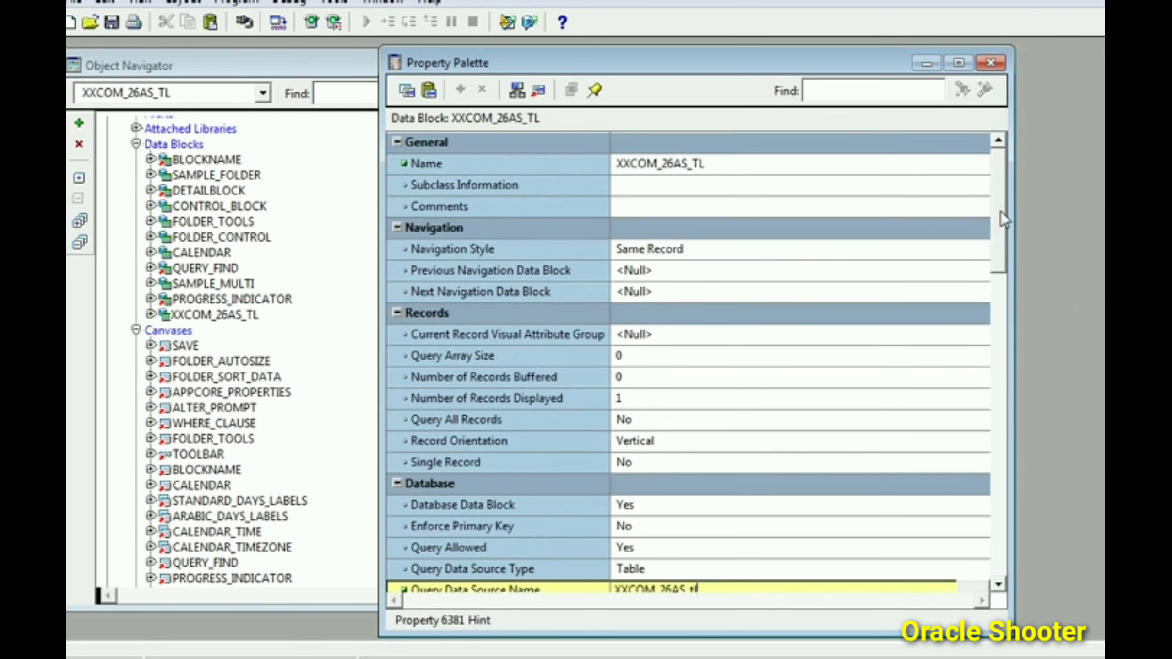
click(193, 314)
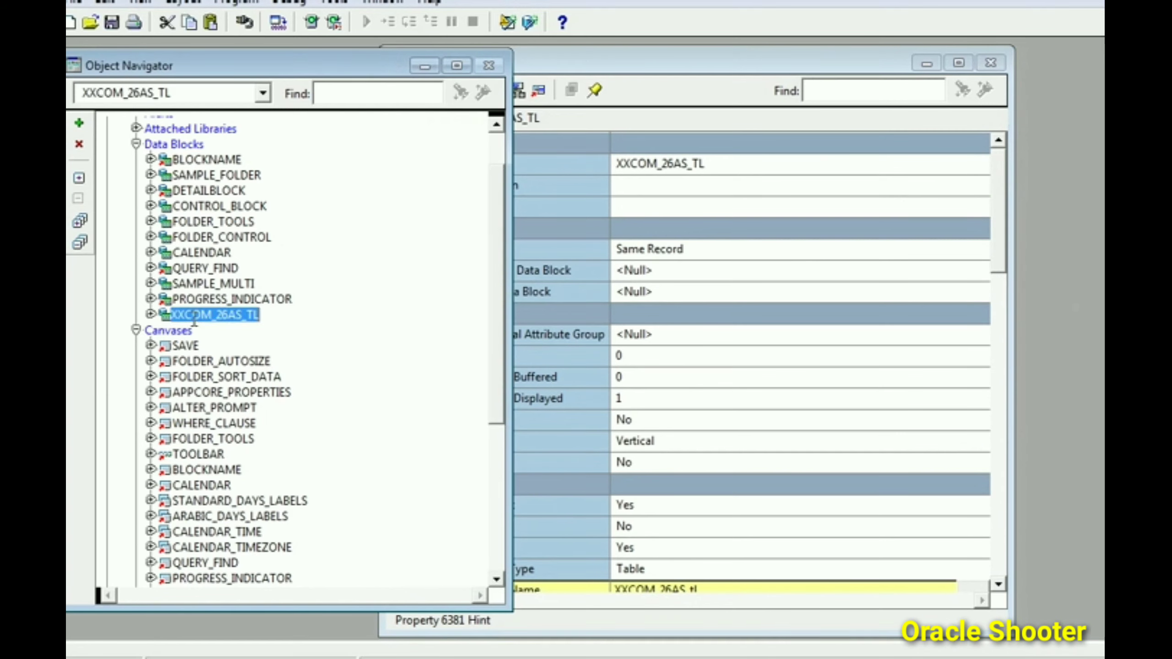
click(1000, 248)
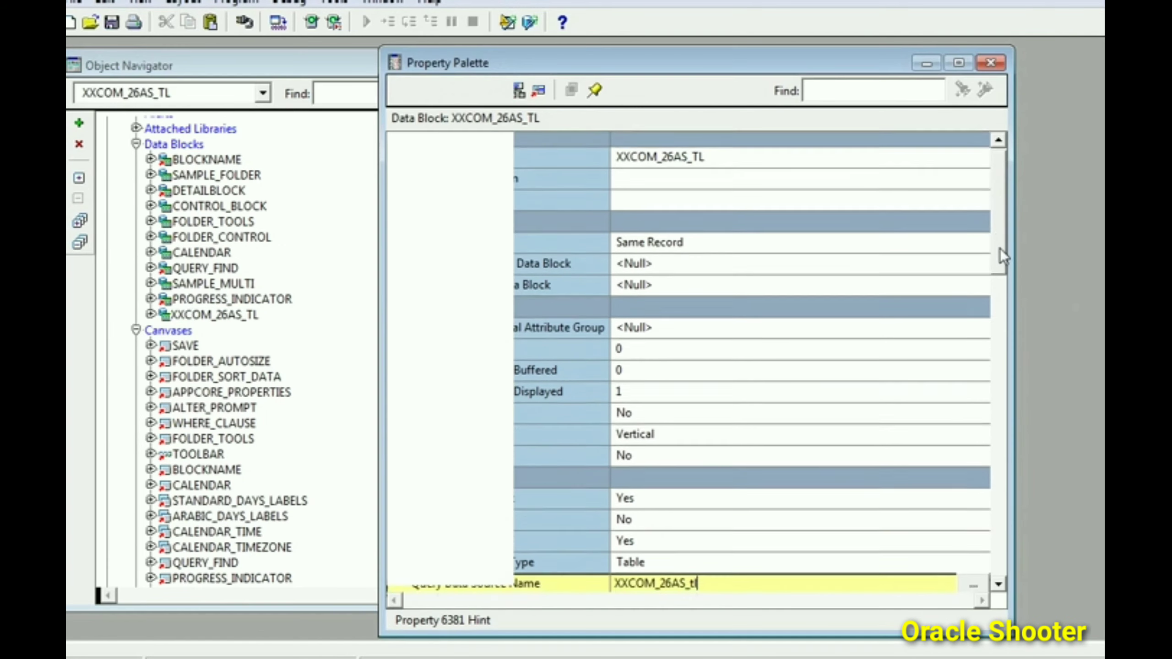
drag(999, 249, 1003, 289)
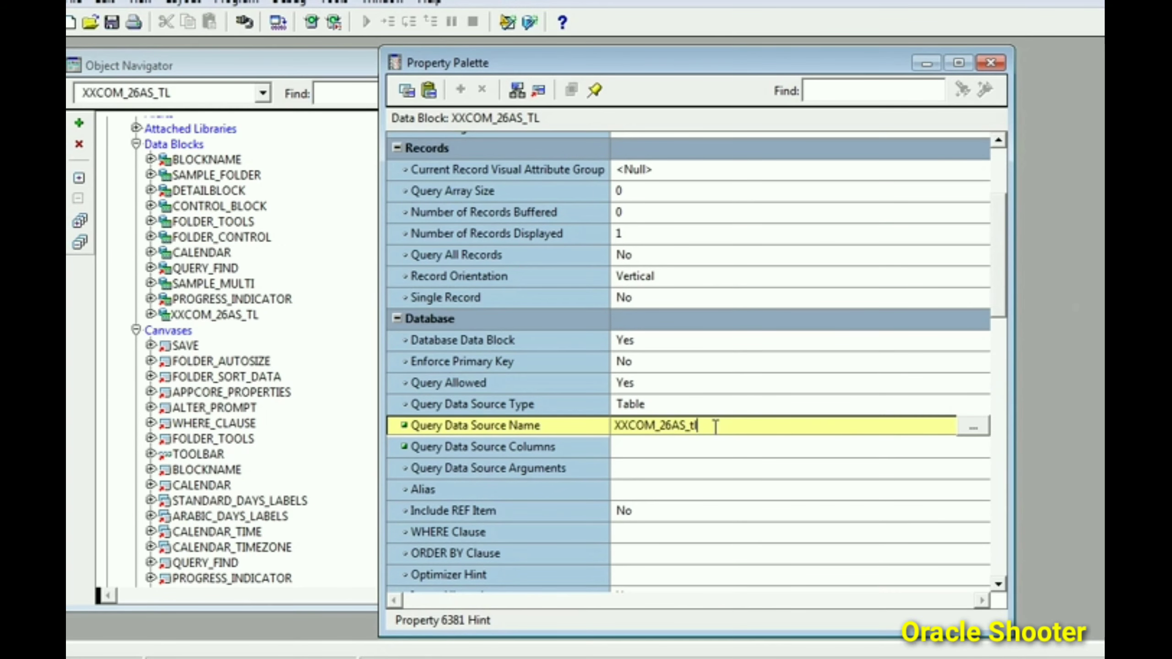
drag(706, 425, 606, 425)
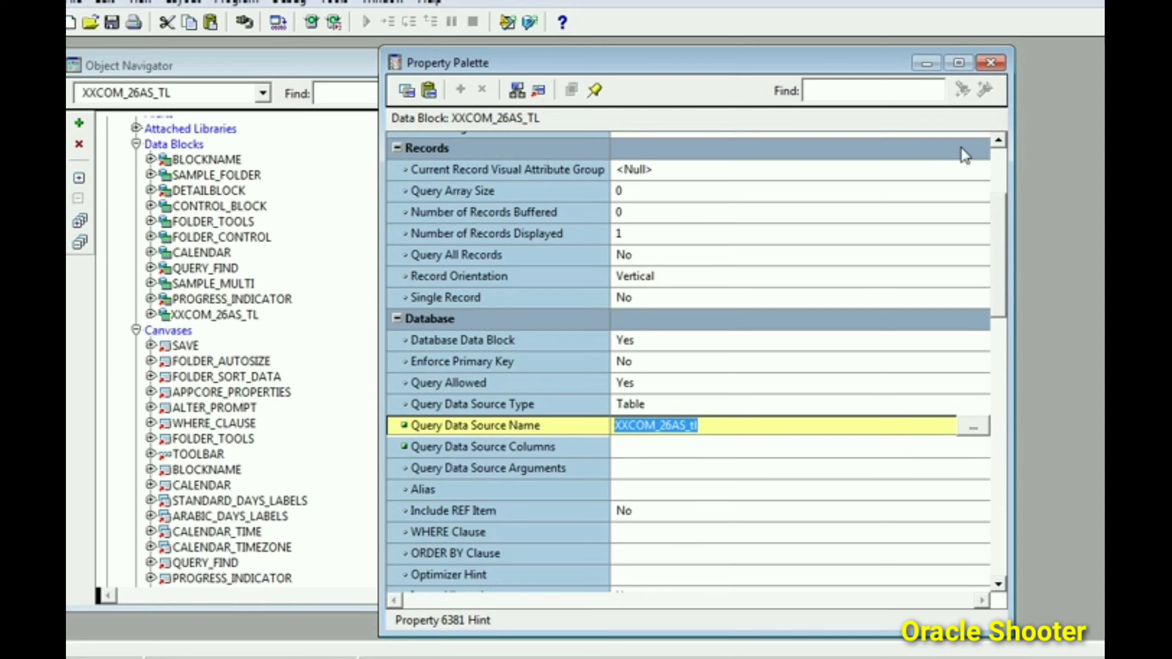
click(996, 62)
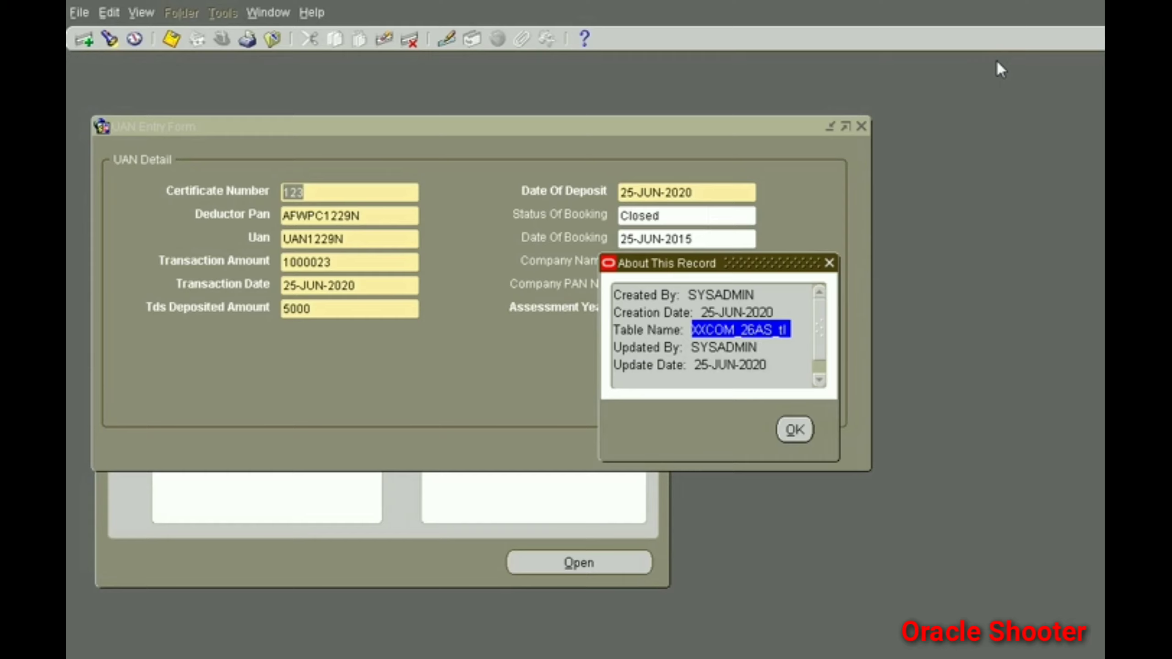
- Close the record history and examine the block, field and value details of the Certificate Number field in the UAN Entry Form
click(828, 264)
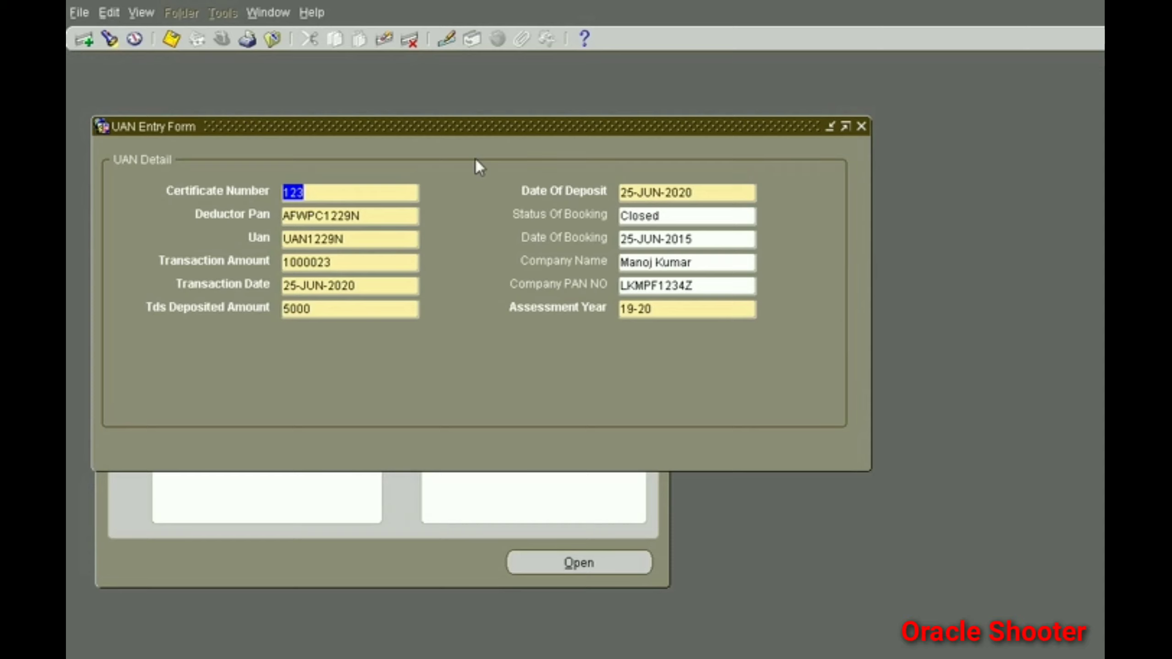
click(316, 10)
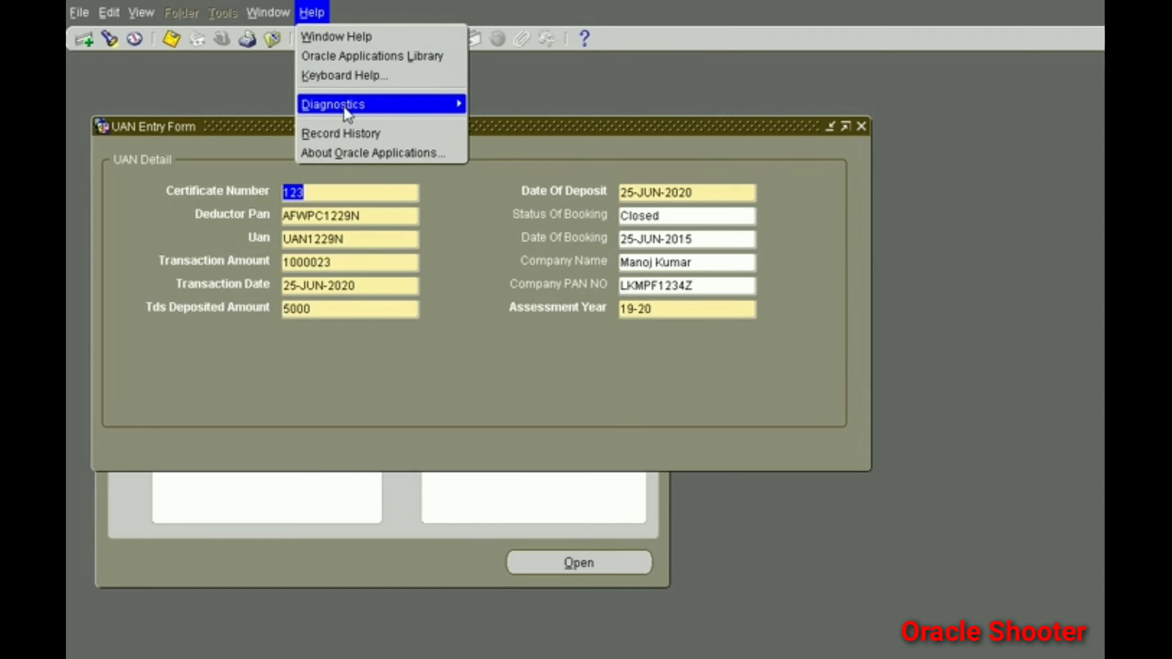
mouse_move(344, 106)
click(494, 129)
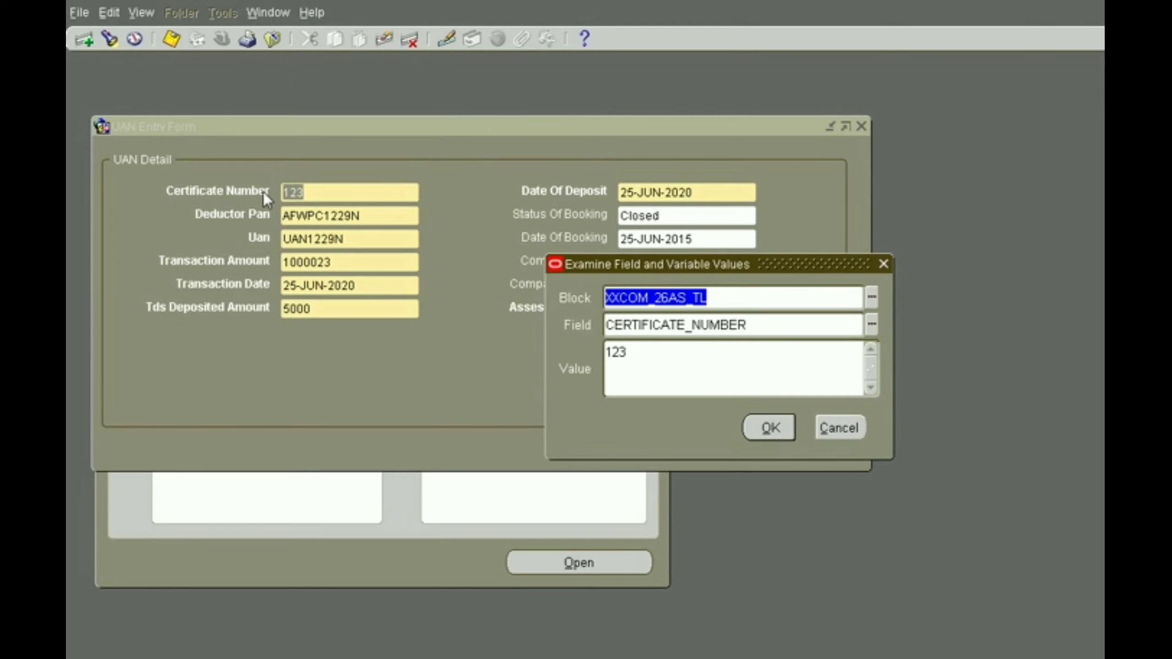
double_click(766, 324)
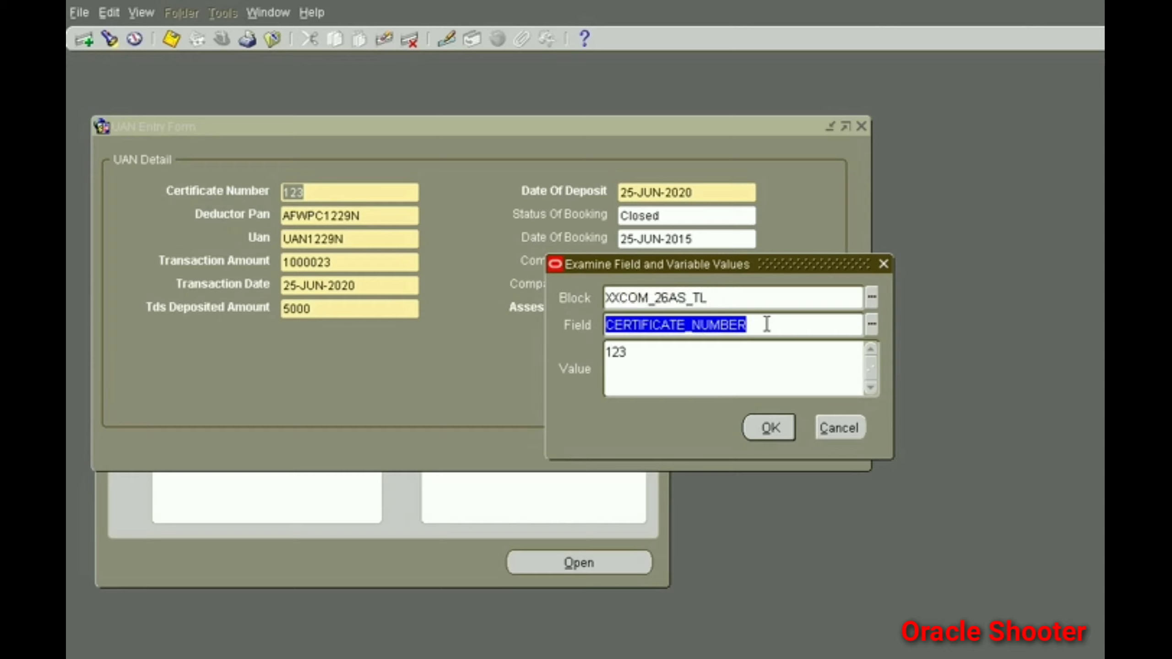
click(735, 296)
click(638, 362)
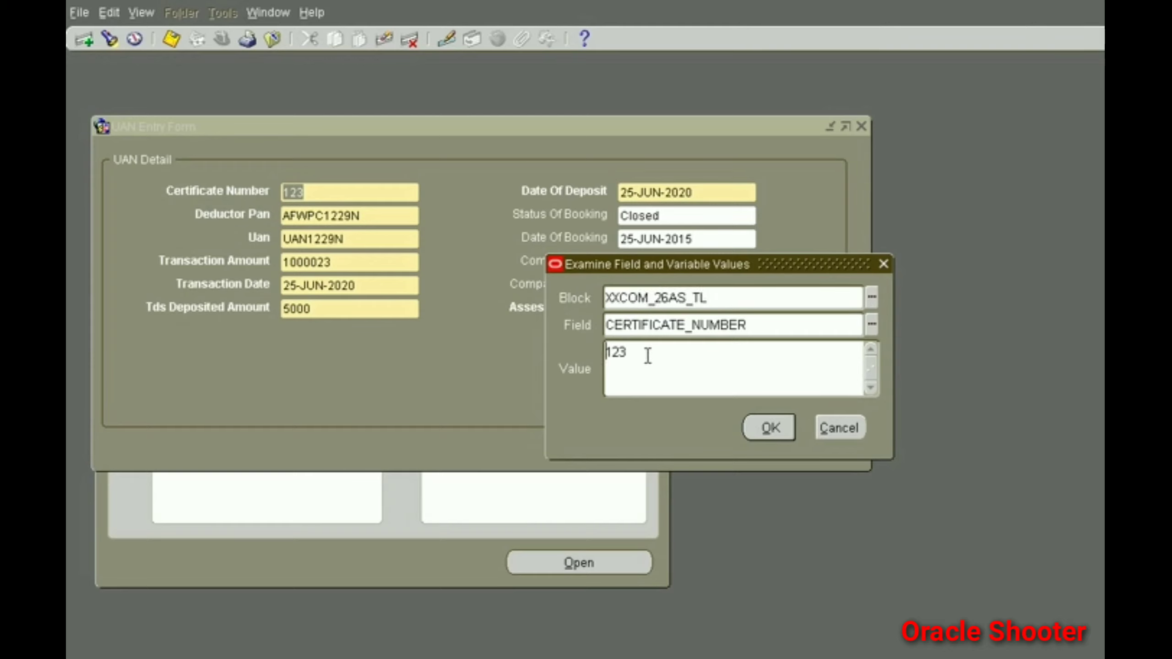
- Close the field examination and check the table name in the certificate record's history, closing the history when done
click(825, 433)
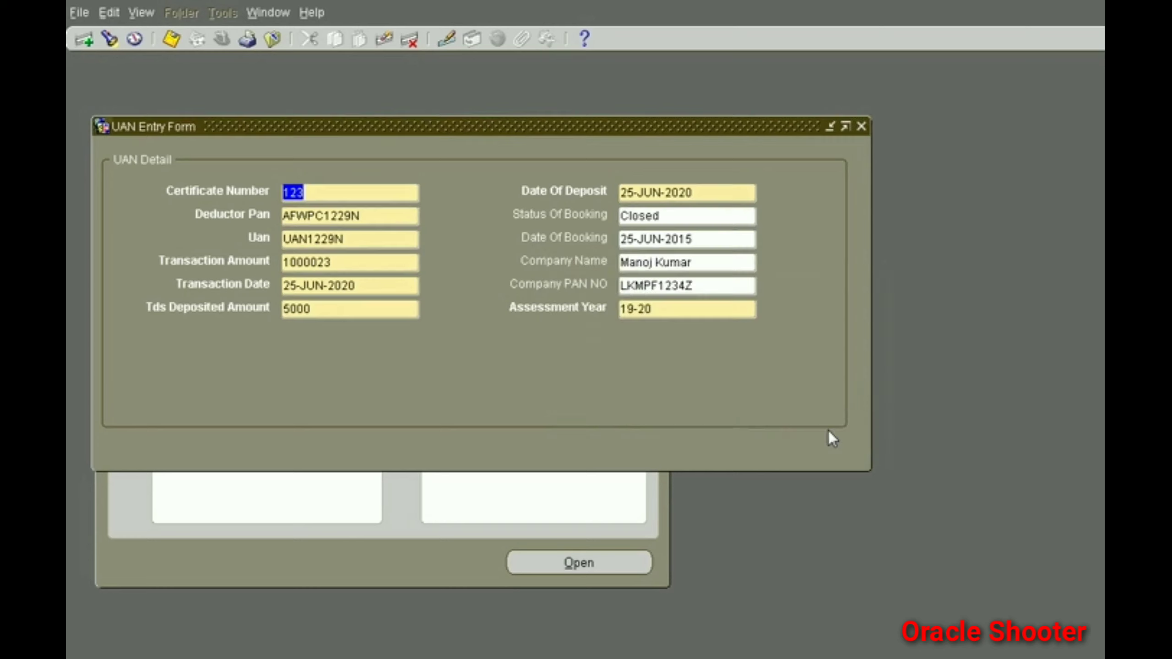
click(314, 14)
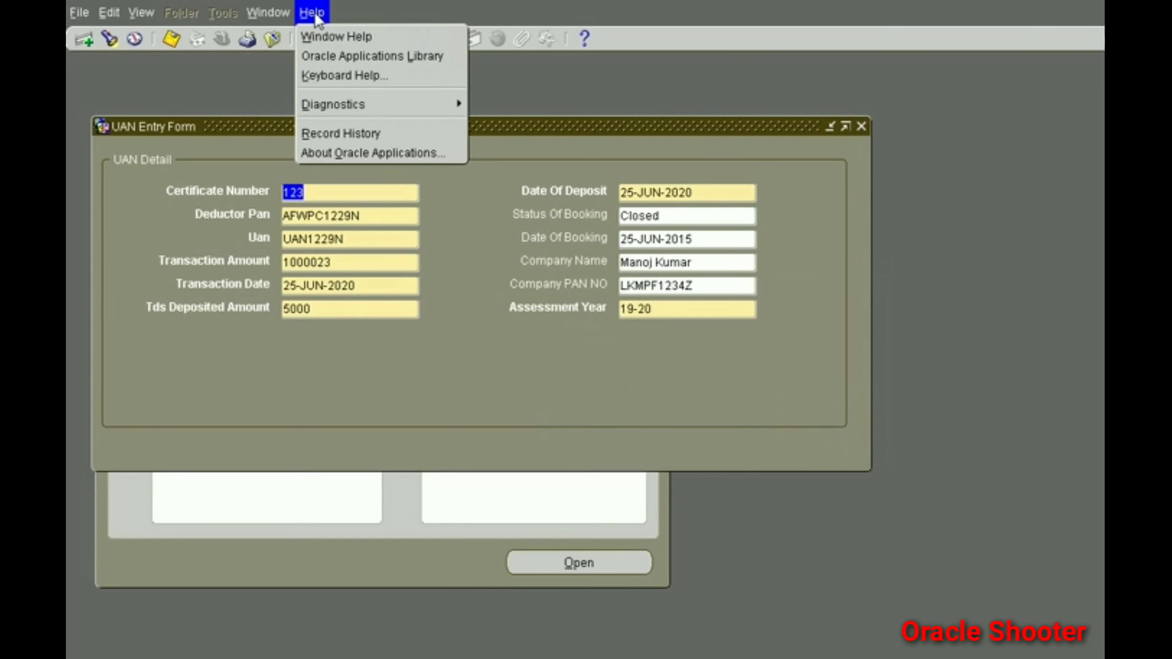
click(345, 134)
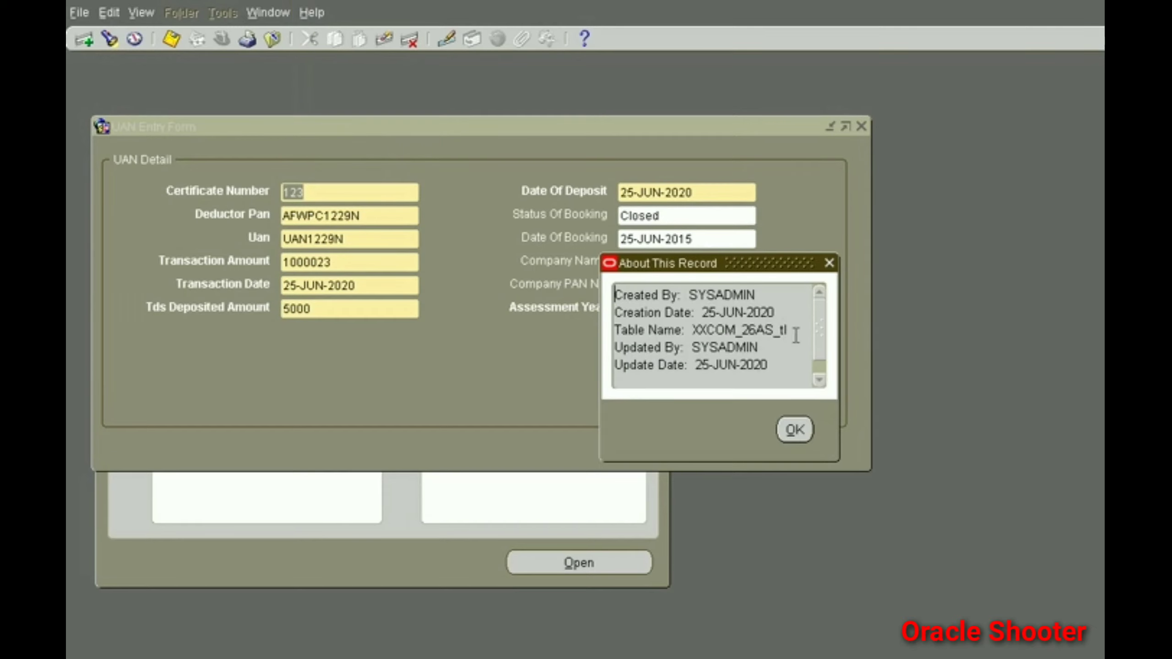
drag(796, 336, 692, 331)
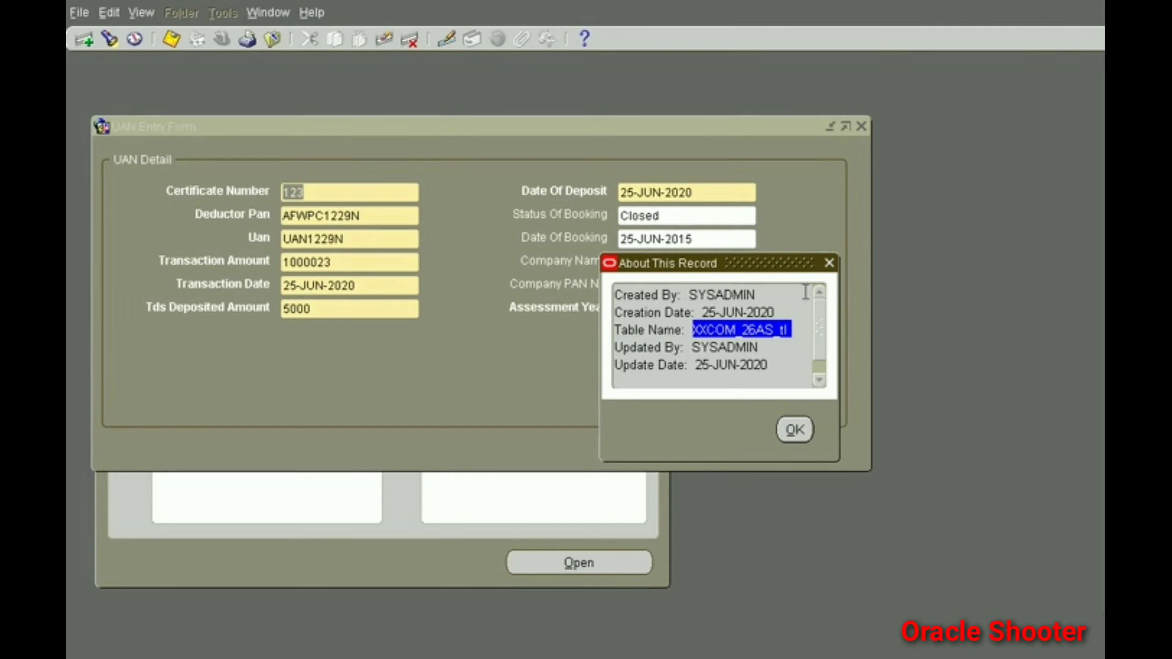
click(829, 262)
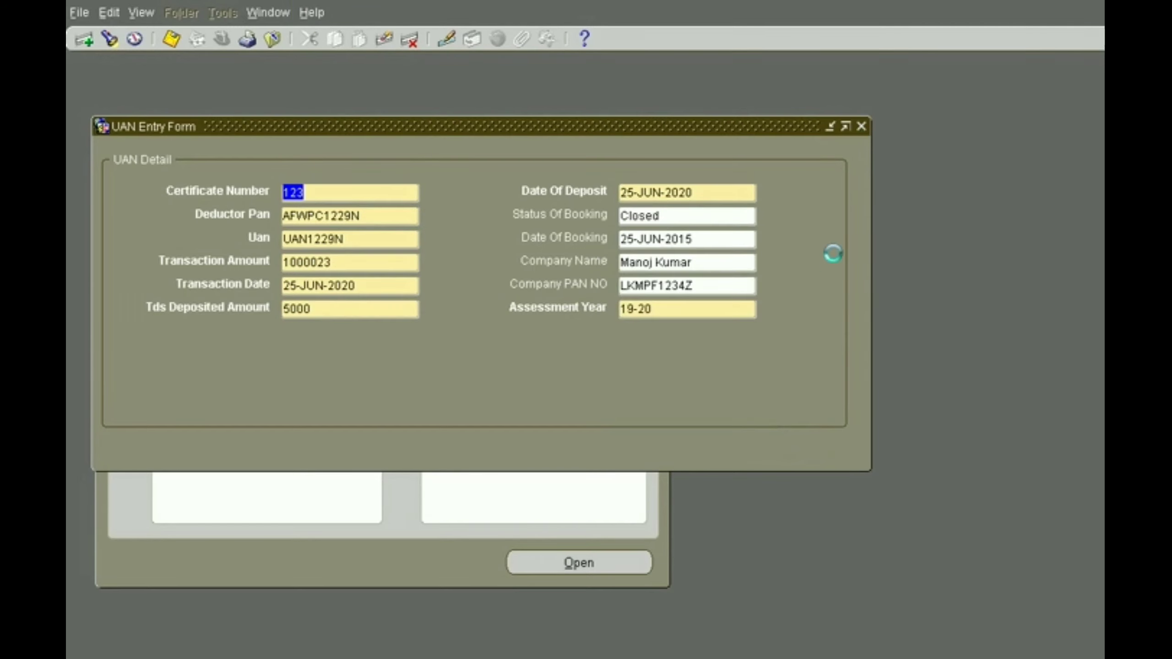
- Close the UAN Entry Form and open the Menu function under Responsibility Development
click(861, 126)
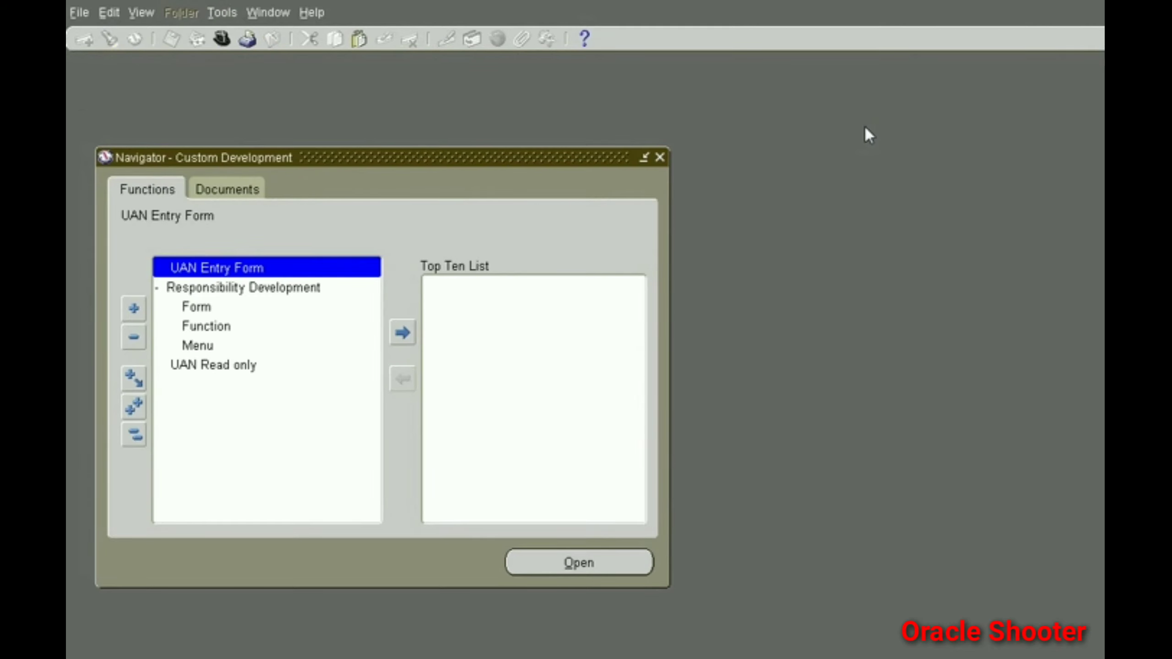
key(Down)
key(Down)
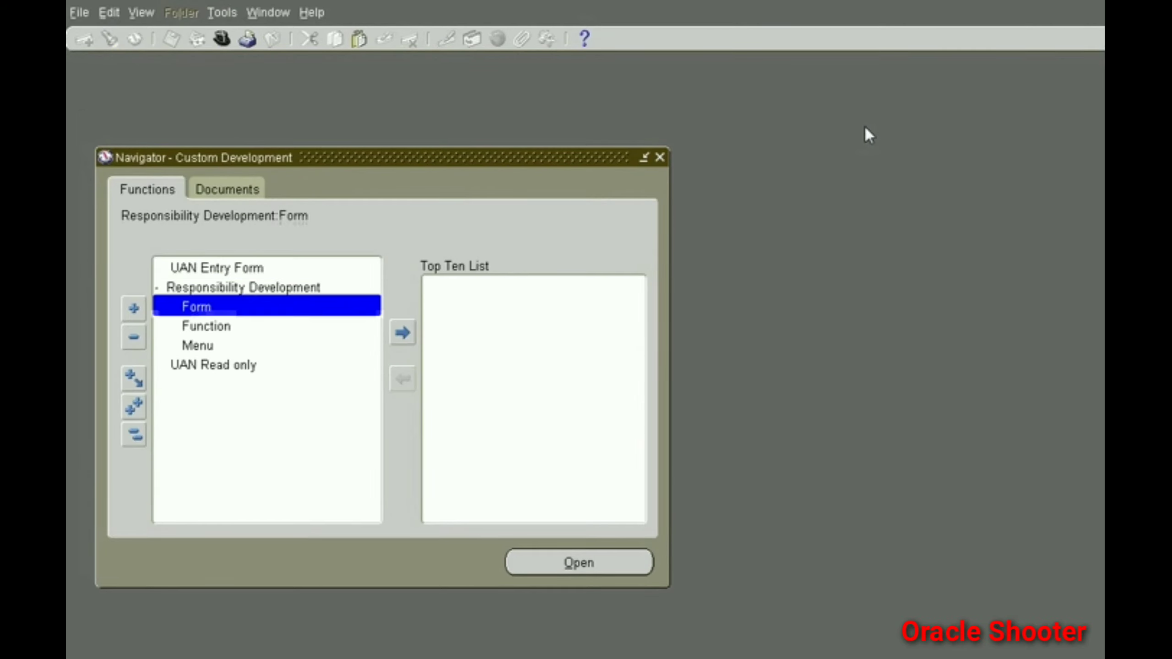
key(Down)
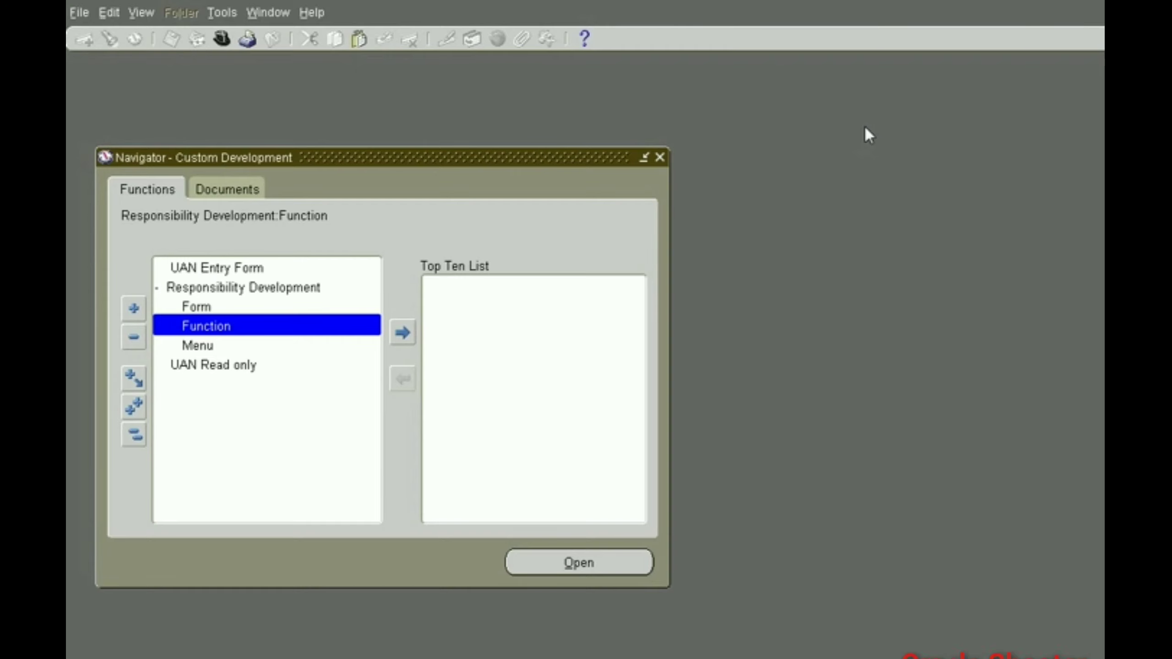
key(Down)
key(Return)
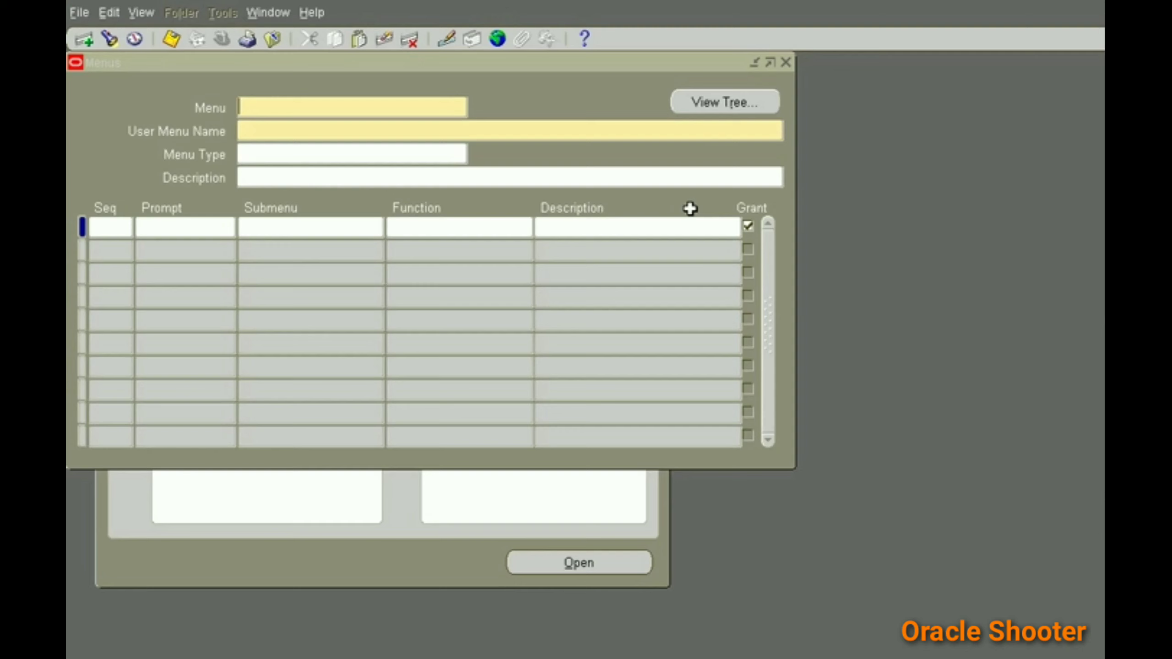
- Query the Menus form for the menu XX_CUSTOM_MENU
click(690, 209)
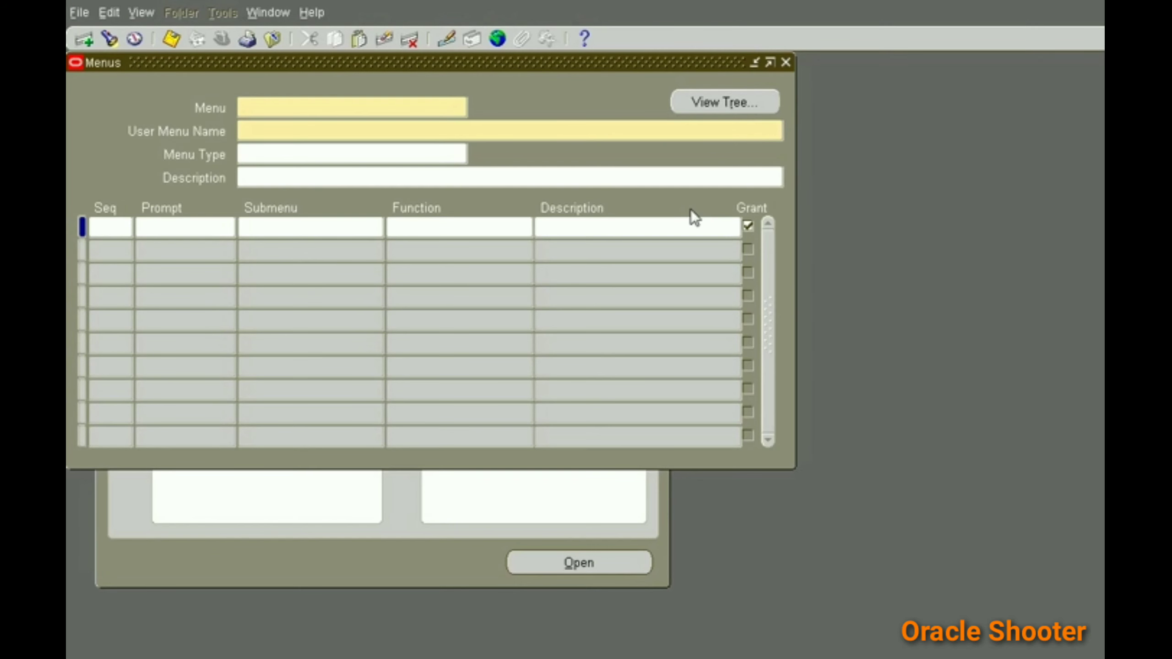
key(Tab)
text(XX_CUSTOM_MENU)
key(ctrl+F11)
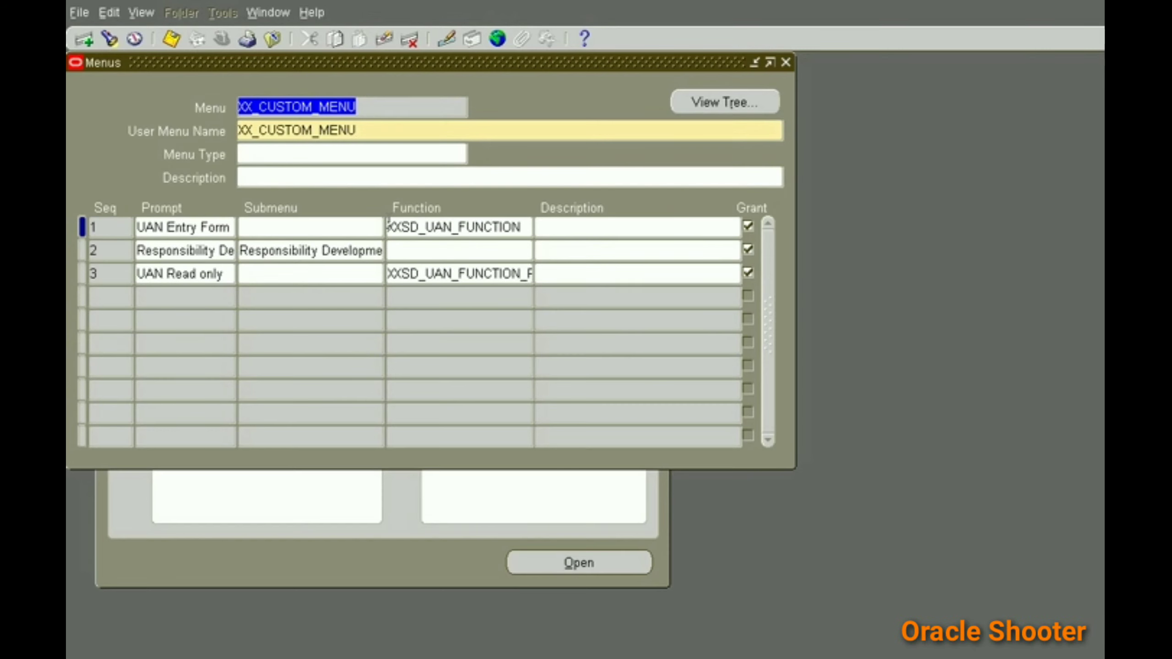
- Examine the block, field and value details of the Menu field using the diagnostics
click(313, 21)
key(d)
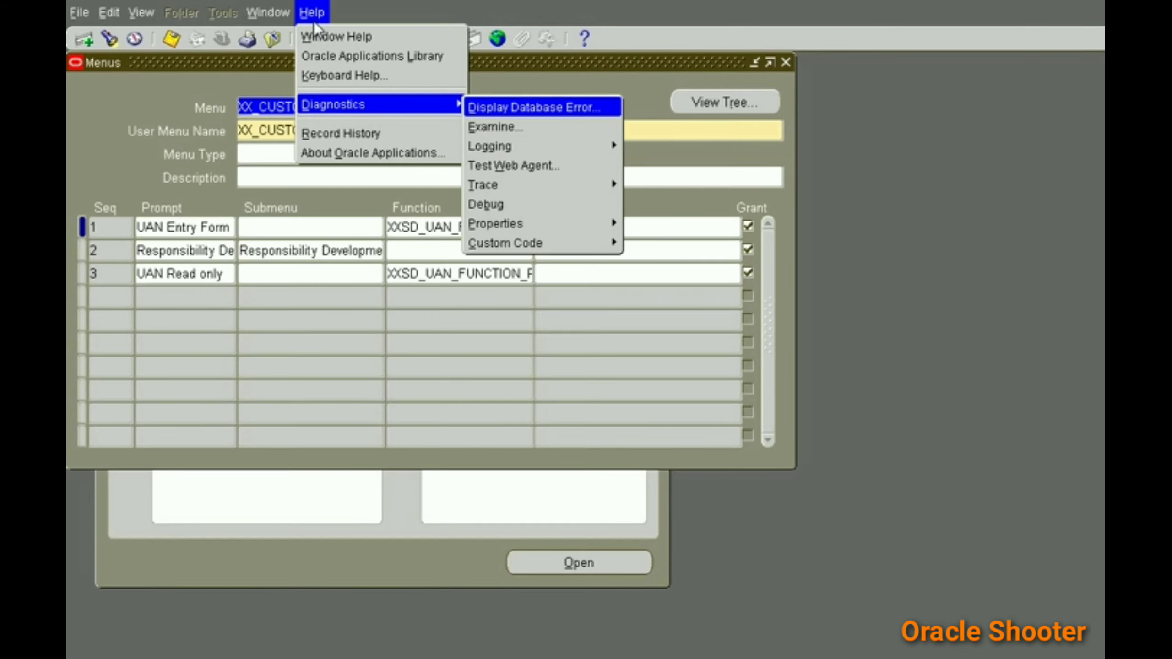
key(e)
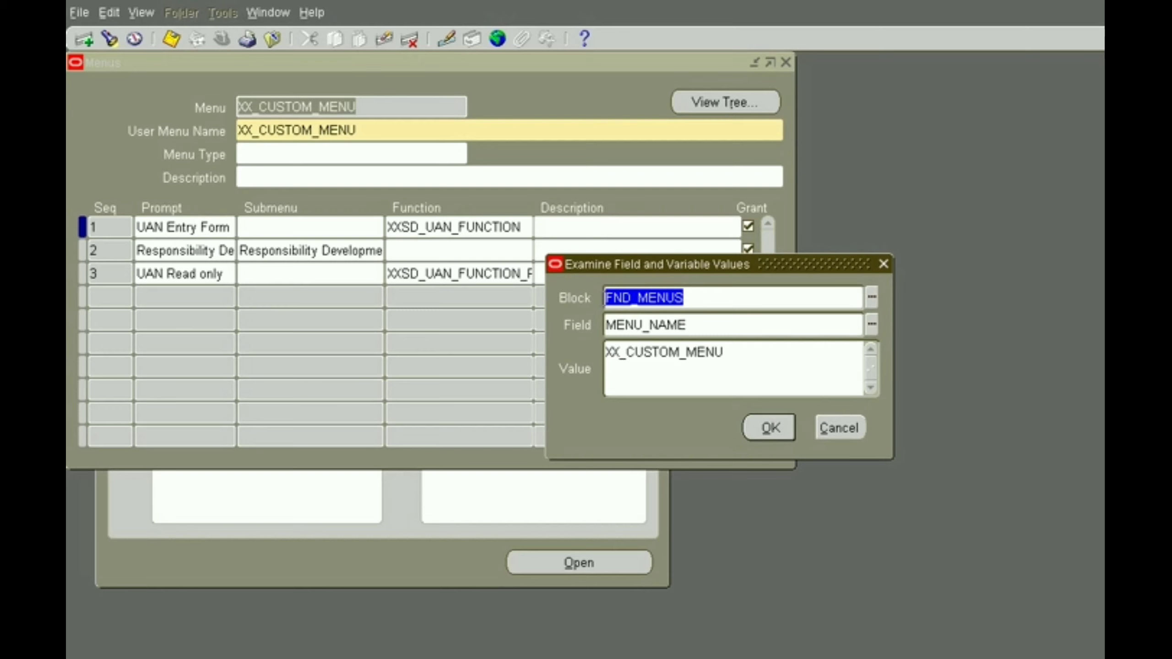
- Switch to Toad, query all rows of the FND_MENUS table and start a where clause under the statement
key(alt+Tab)
text(FND_MENUS)
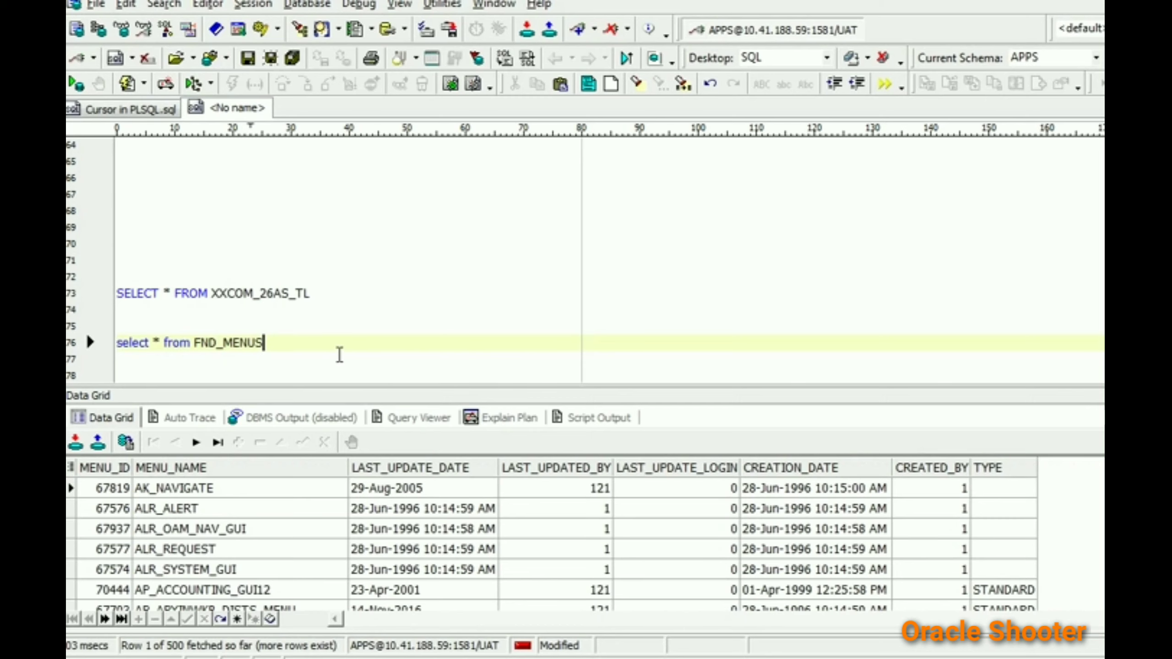
key(Return)
text(where)
- Copy the field name MENU_NAME from the Menus form's field examination into the where clause and follow it with an equals sign
key(alt+Tab)
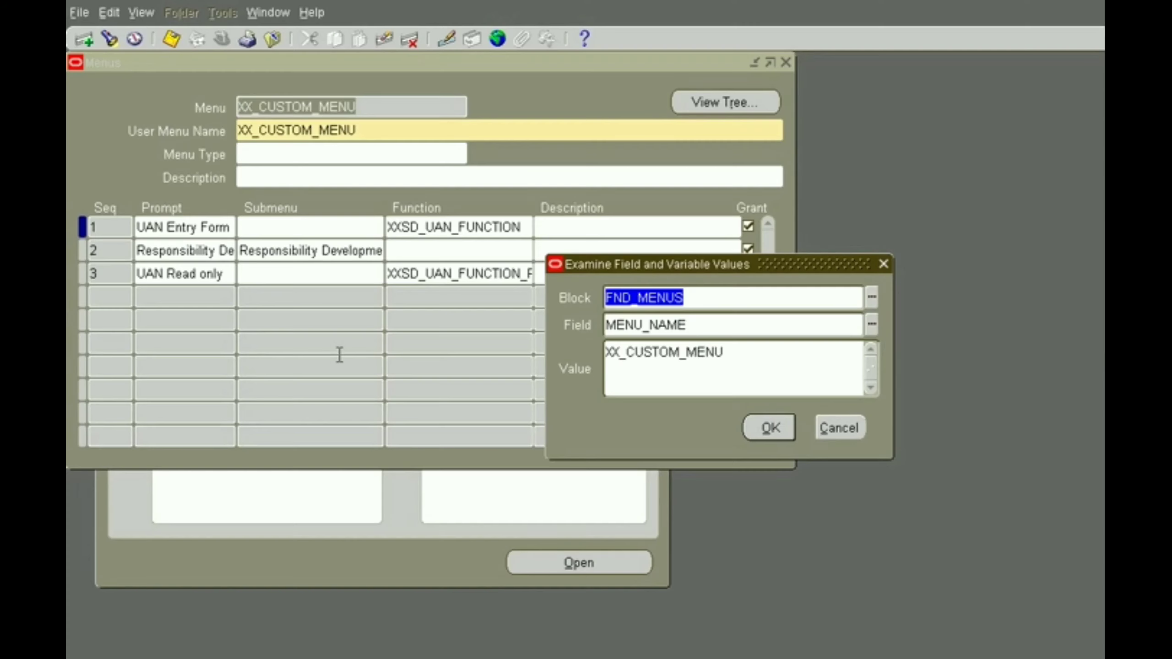
double_click(699, 327)
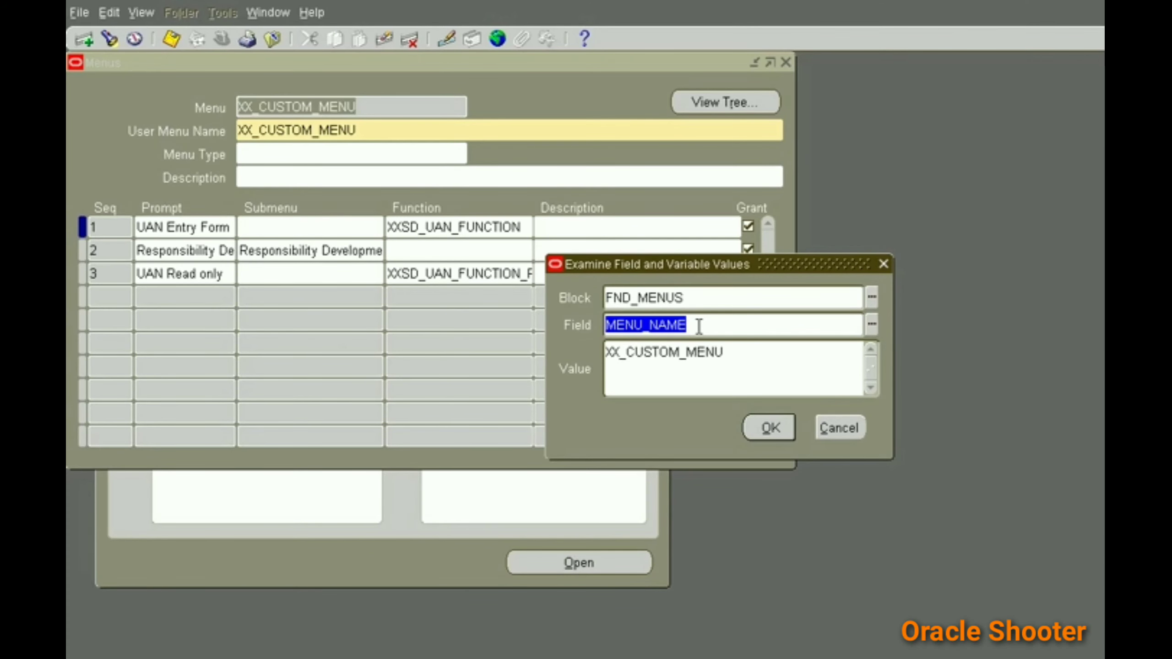
key(ctrl+c)
key(alt+Tab)
key(ctrl+v)
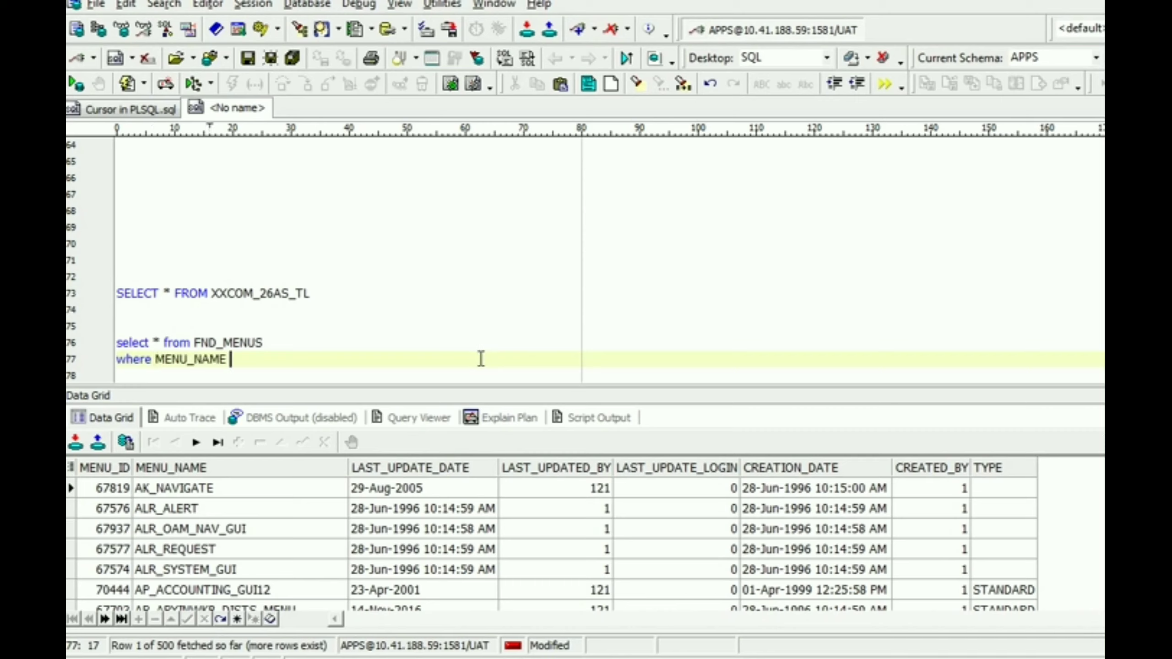
text(=)
- Complete the condition with the examined value 'XX_CUSTOM_MENU' in quotes, run the FND_MENUS query and select the returned menu name
key(alt+Tab)
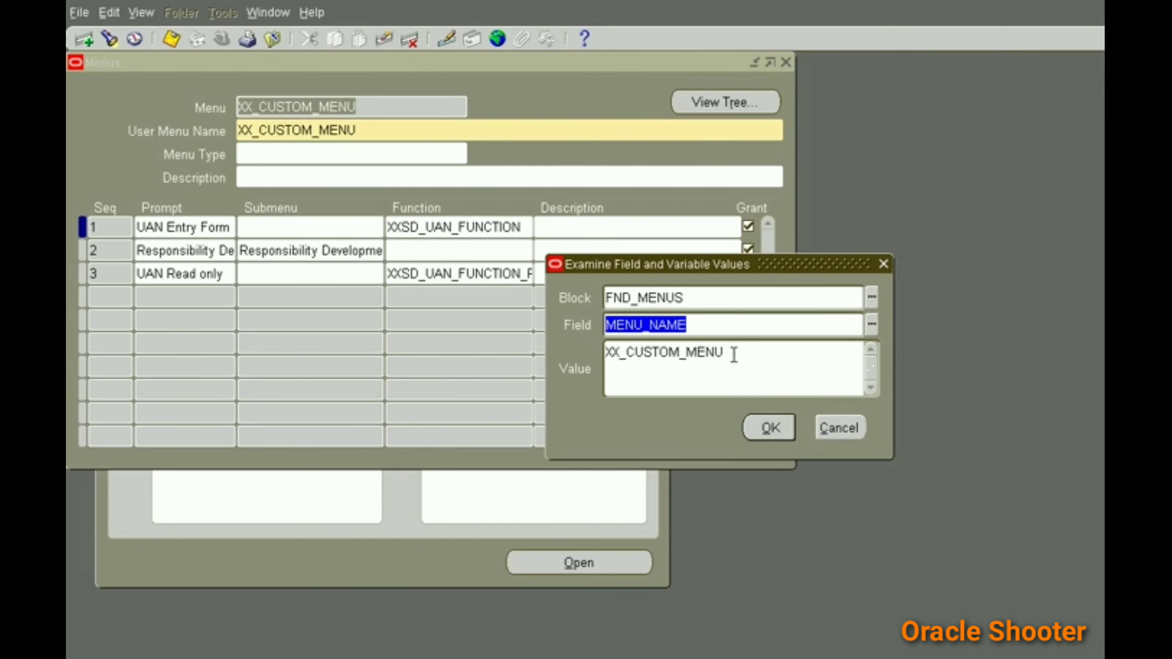
click(734, 354)
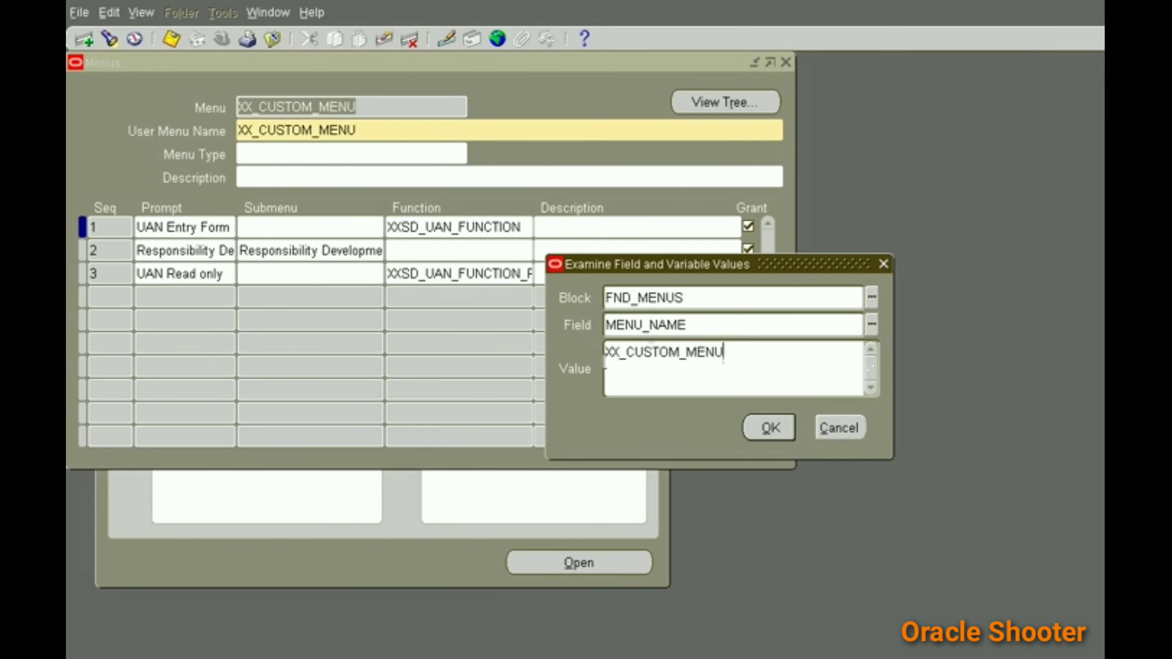
drag(723, 352, 560, 334)
key(ctrl+c)
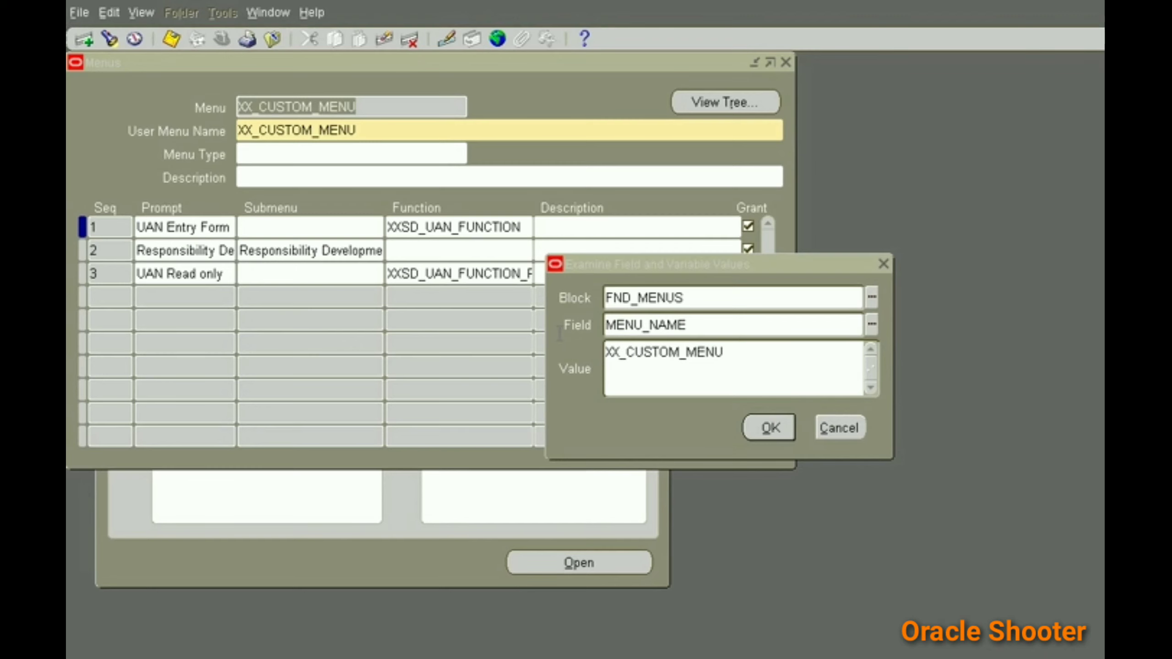
key(alt+Tab)
text(')
key(ctrl+v)
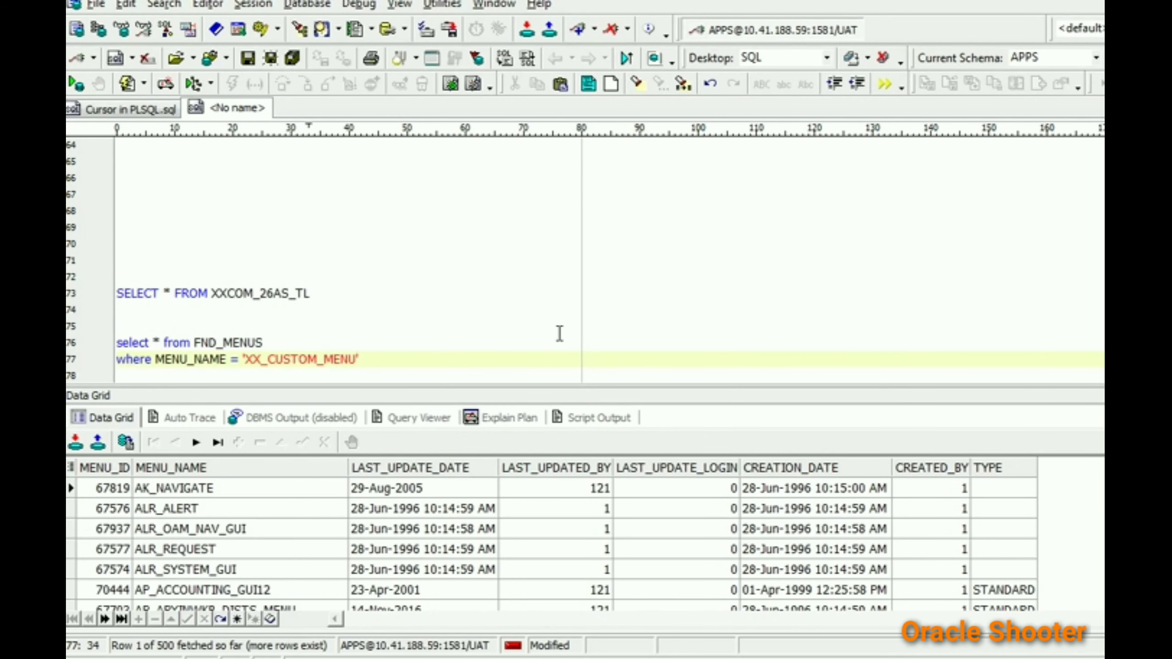
key(F9)
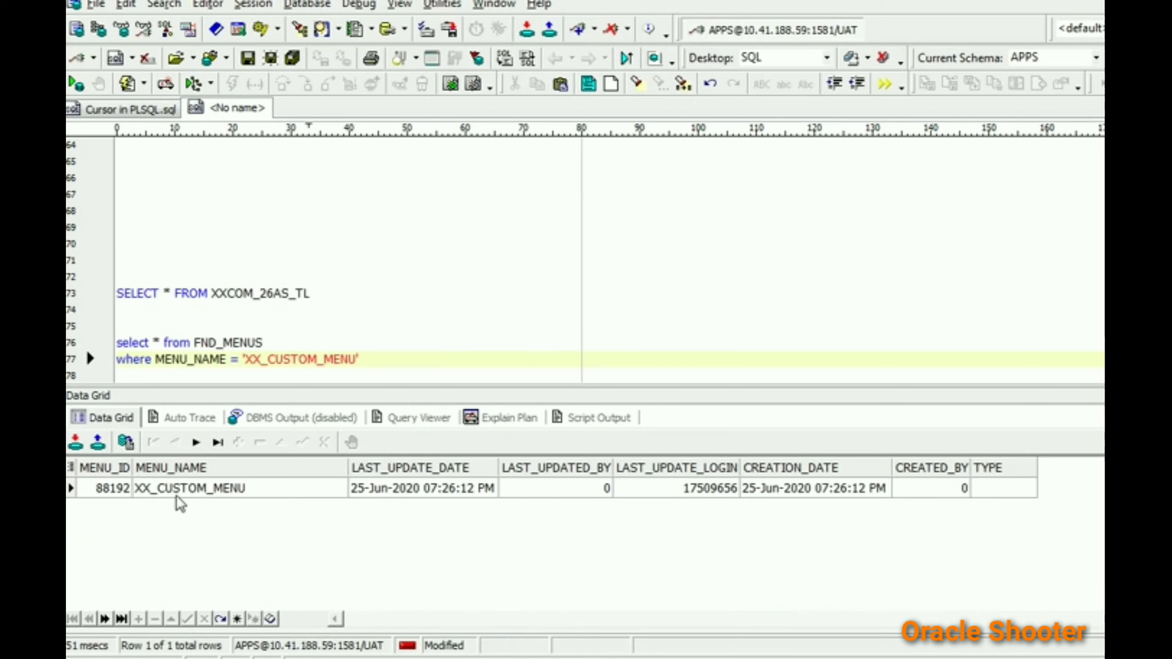
click(174, 489)
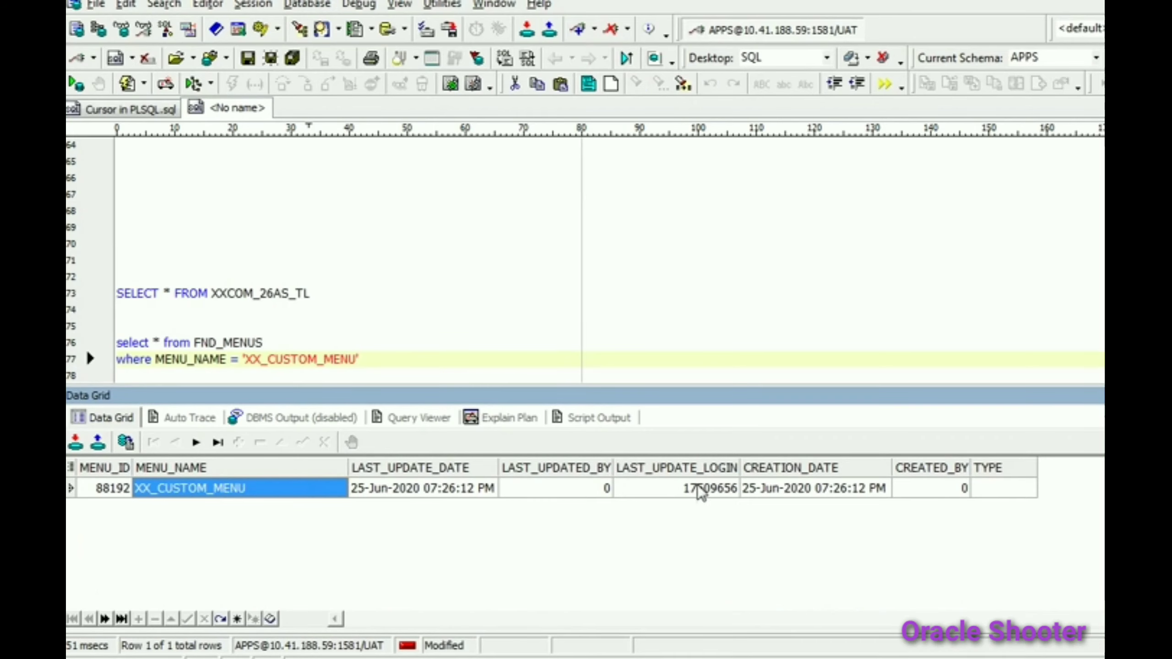
- Back in the Menus form, close the field examination and copy the table name FND_MENUS_VL from the record's history
key(alt+Tab)
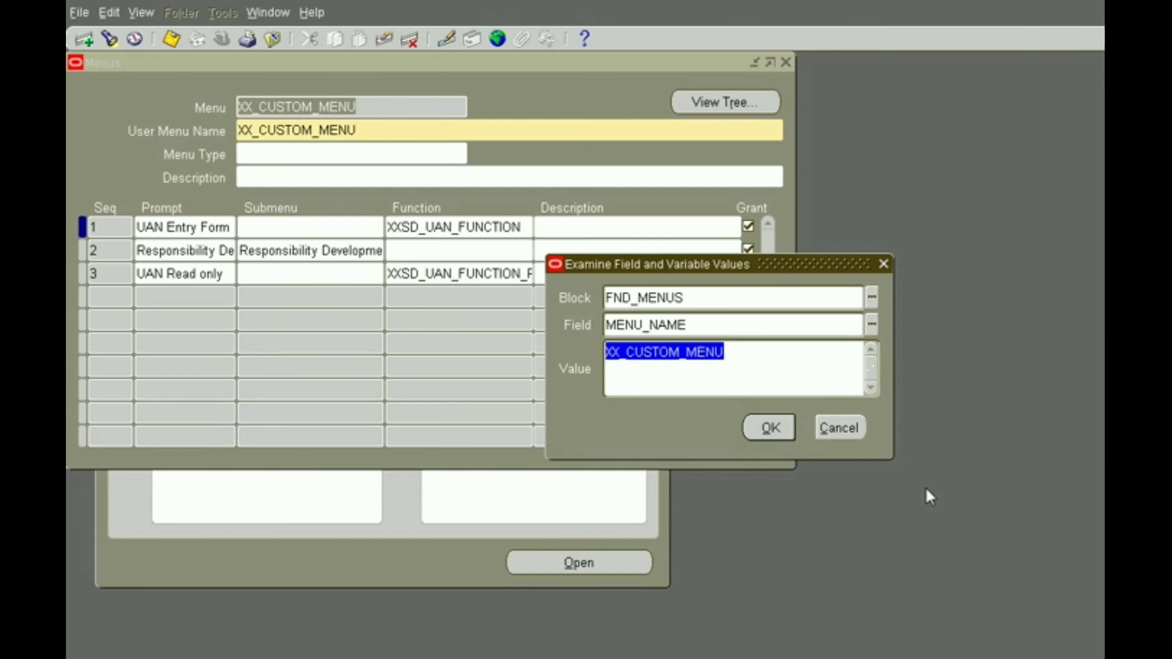
click(882, 264)
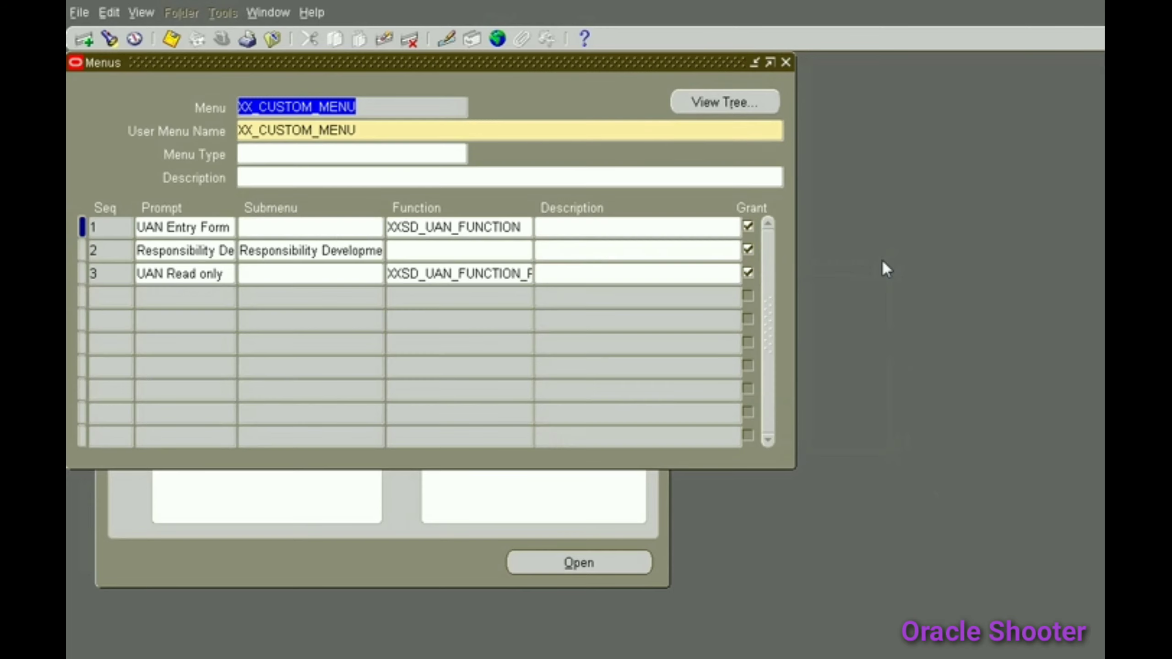
key(alt+h)
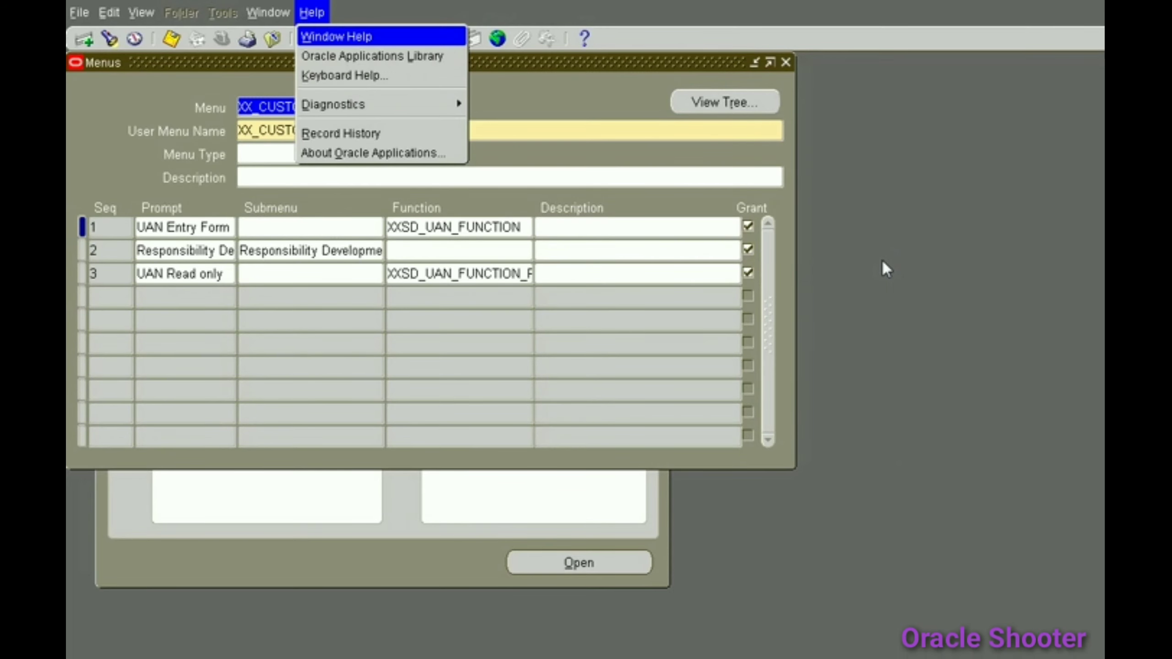
key(Escape)
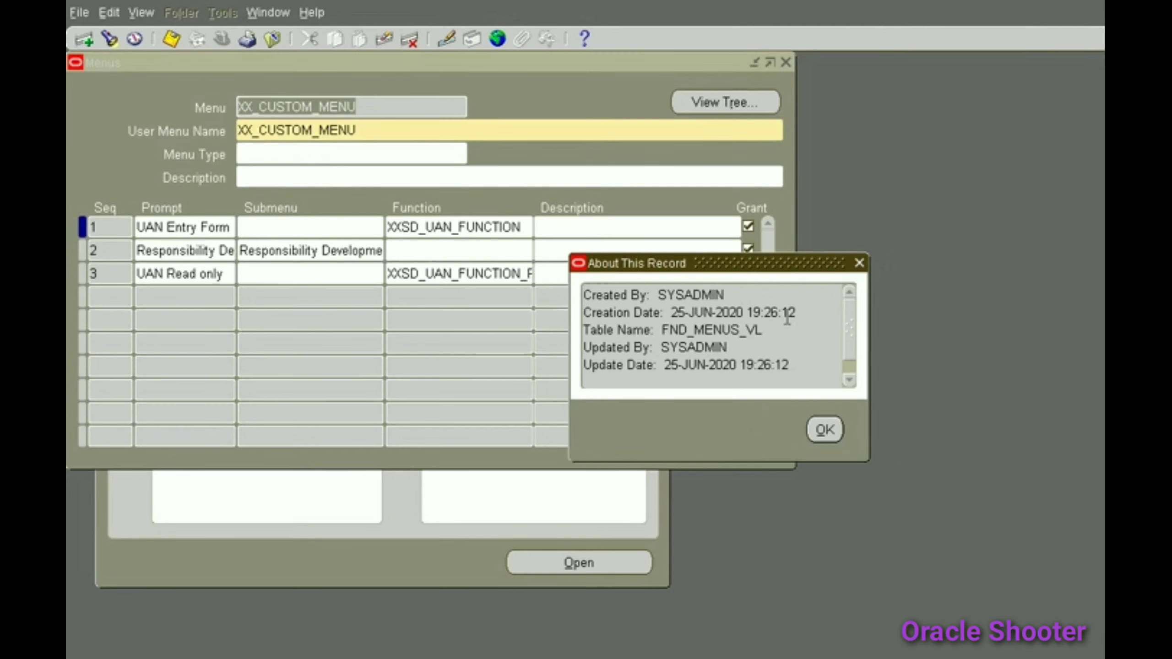
drag(768, 329, 663, 330)
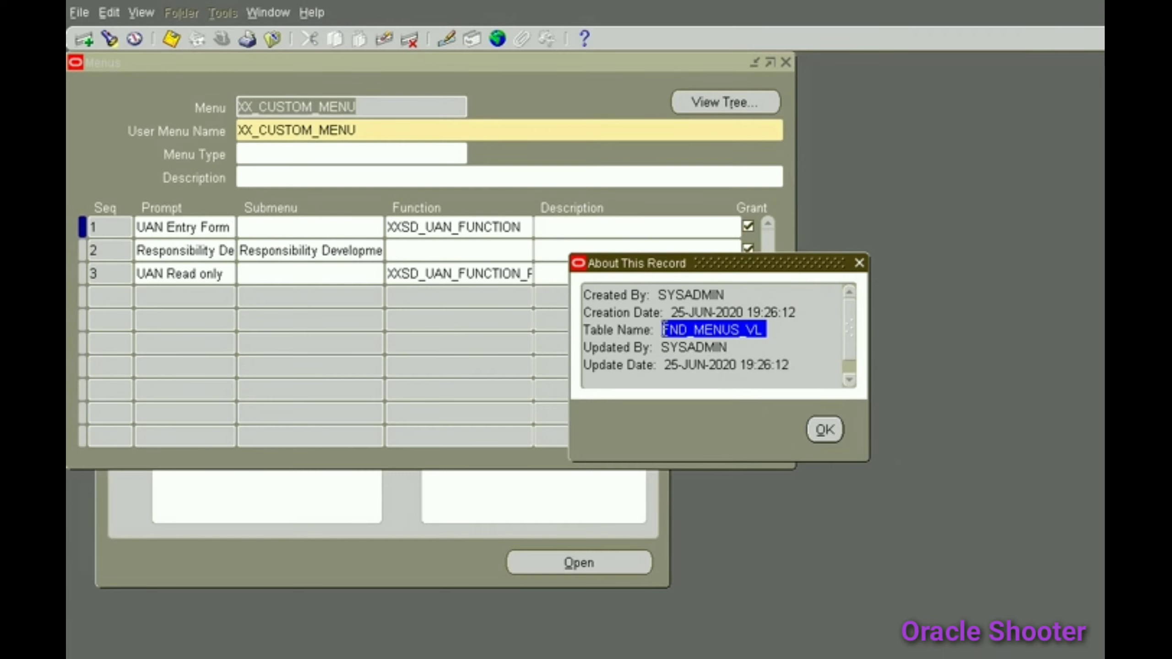
- Switch to Toad and write select * from FND_MENUS_VL below the existing query, highlighting the VL suffix
key(alt+Tab)
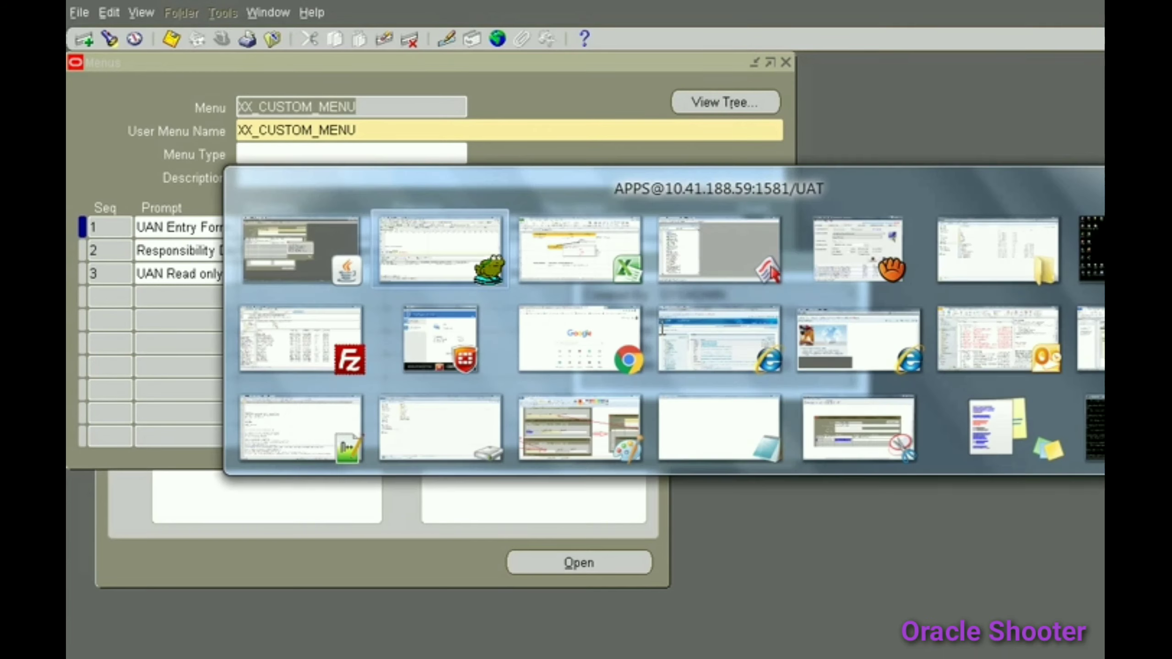
key(Return)
key(Return)
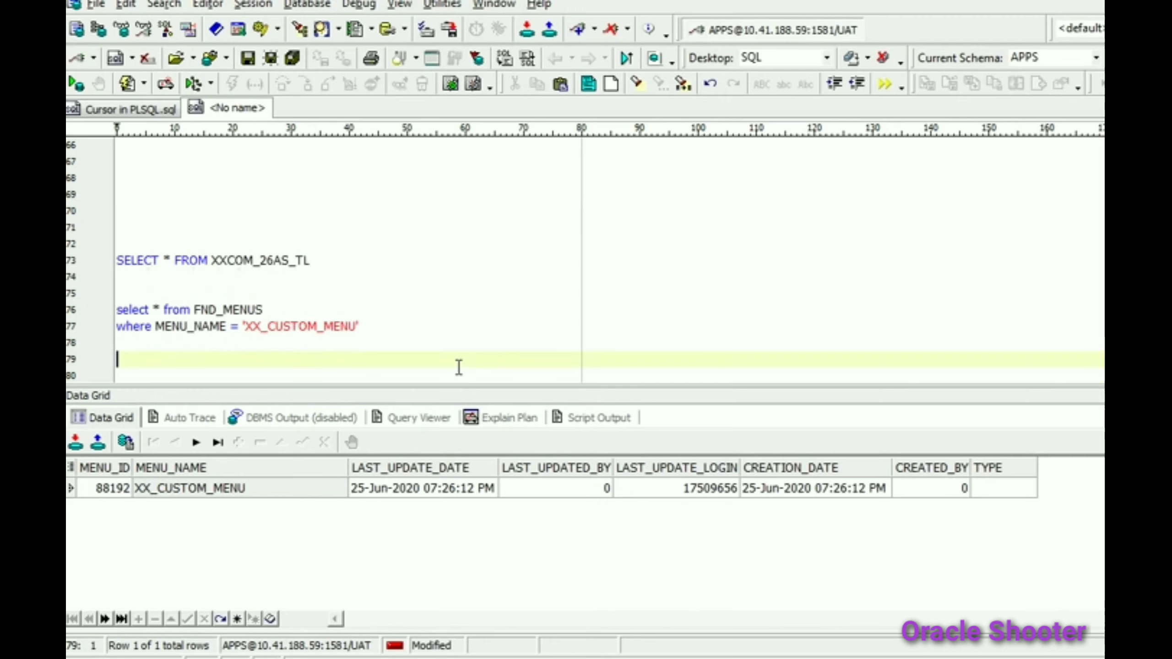
text(select * from)
key(ctrl+v)
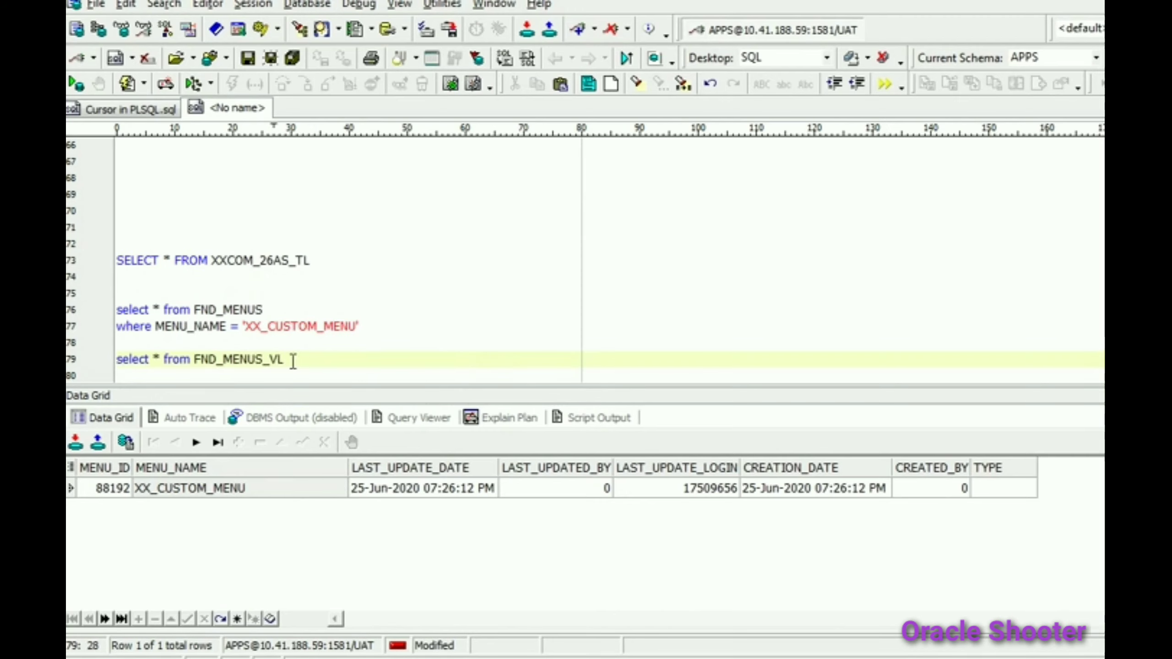
drag(271, 360, 289, 360)
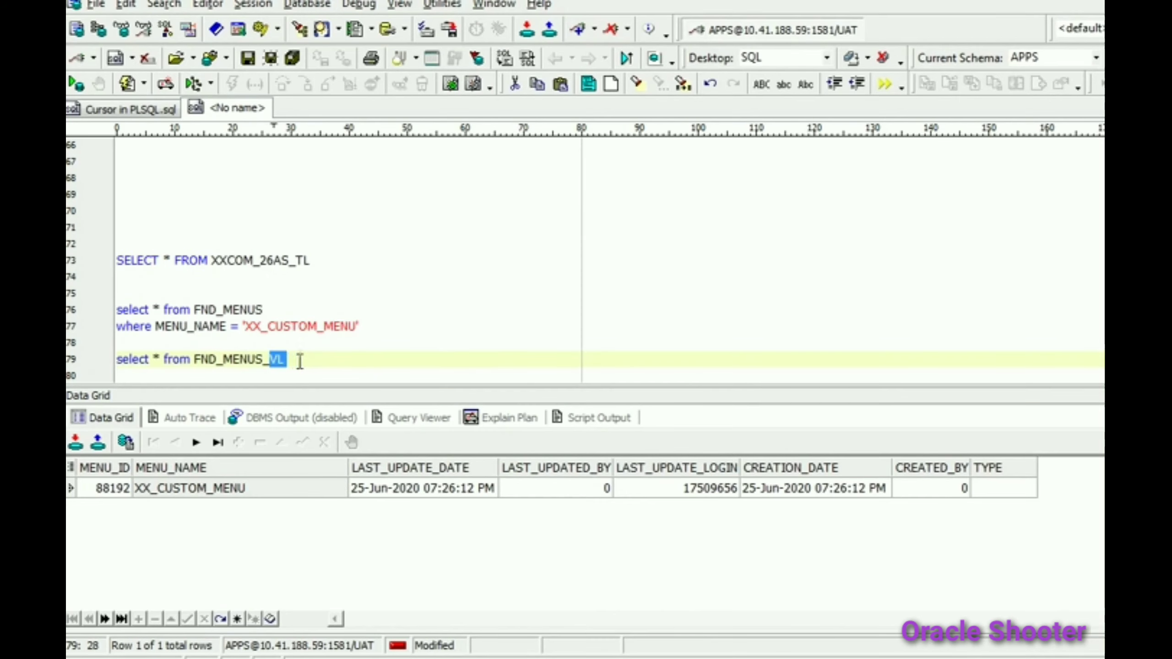
click(300, 361)
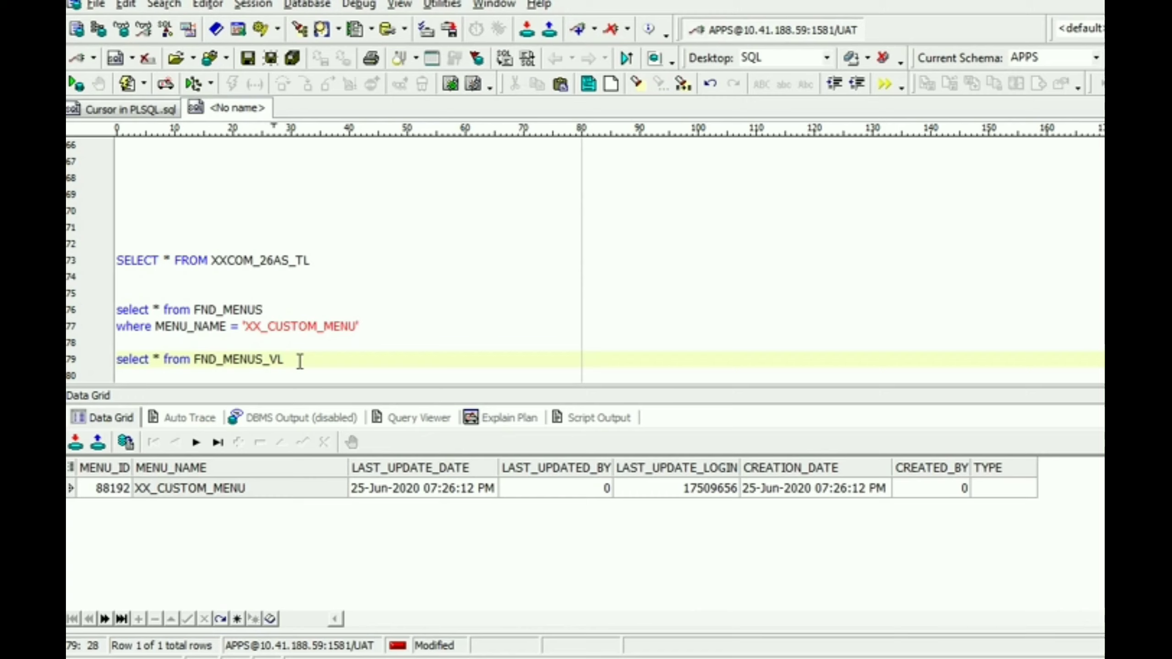
- Copy the where MENU_NAME = 'XX_CUSTOM_MENU' condition from the FND_MENUS query to below the FND_MENUS_VL statement
key(Up)
key(Up)
key(Home)
key(shift+End)
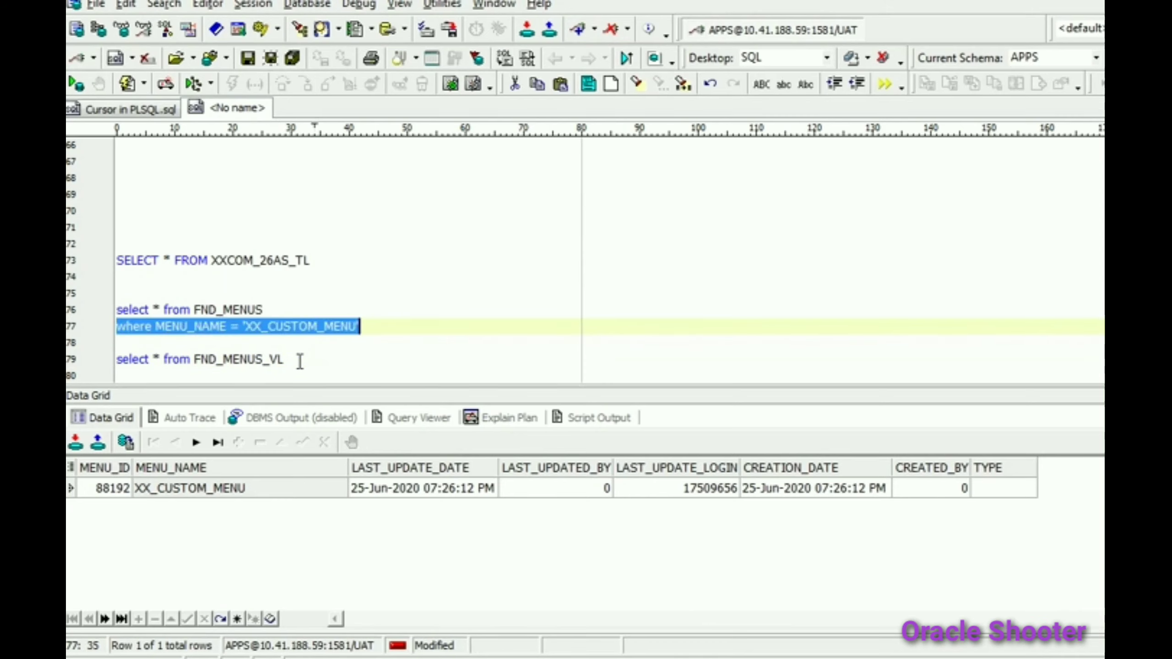
key(Down)
key(Down)
key(Down)
key(ctrl+v)
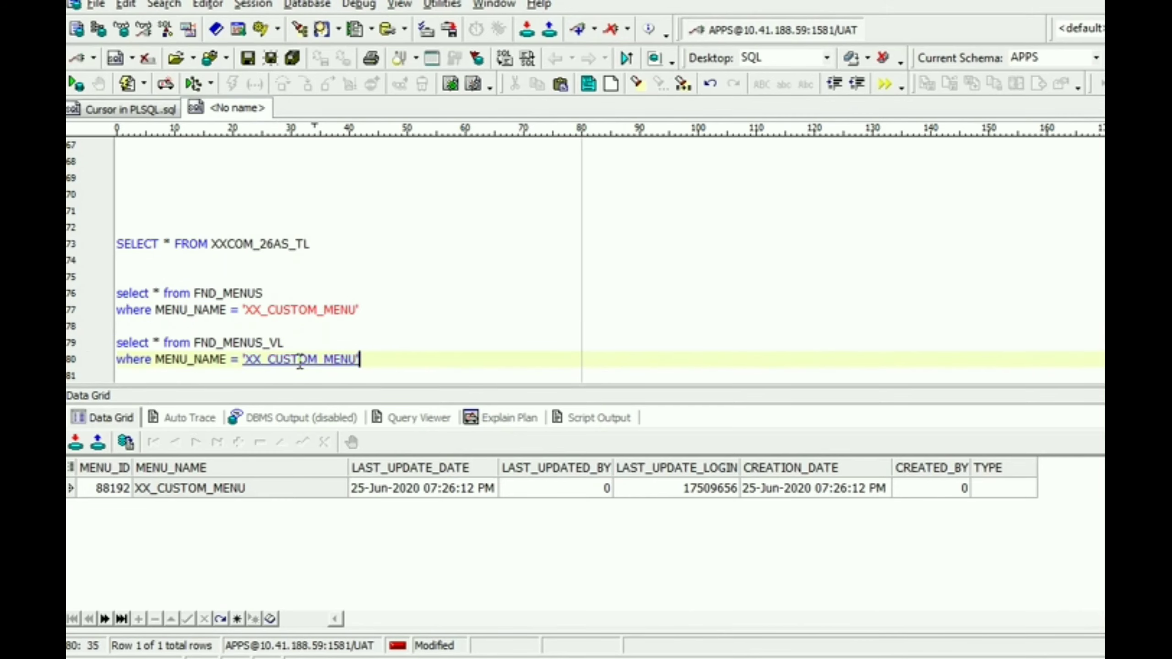
- Run the FND_MENUS_VL query and select the MENU_NAME and USER_MENU_NAME values in the returned row
key(F9)
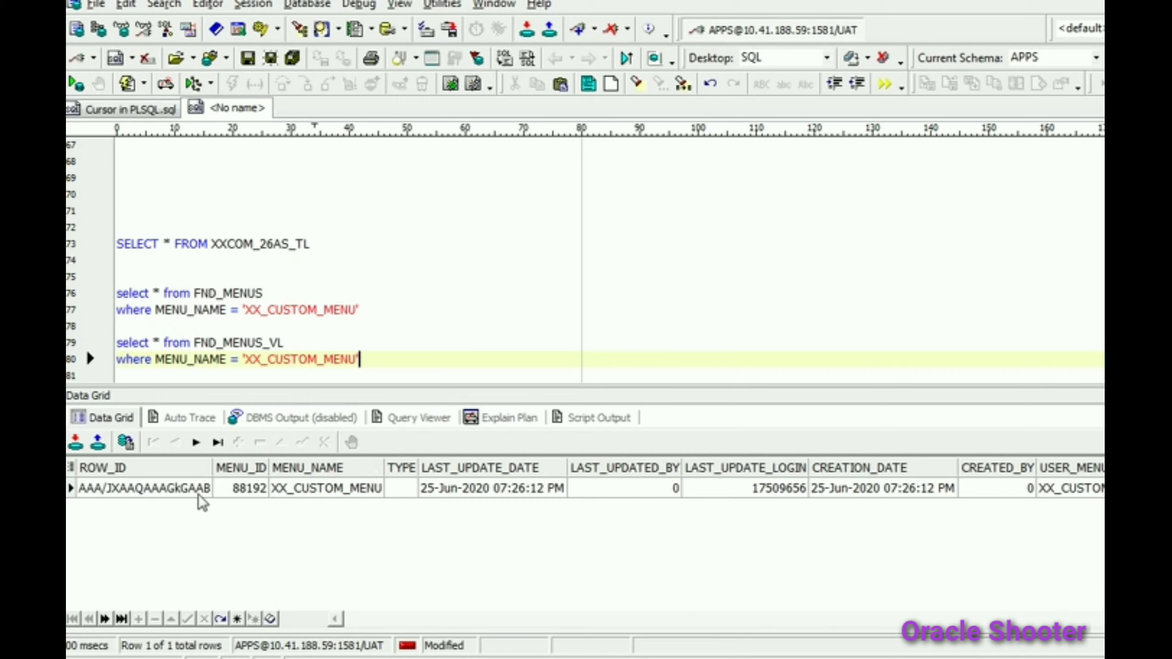
double_click(255, 341)
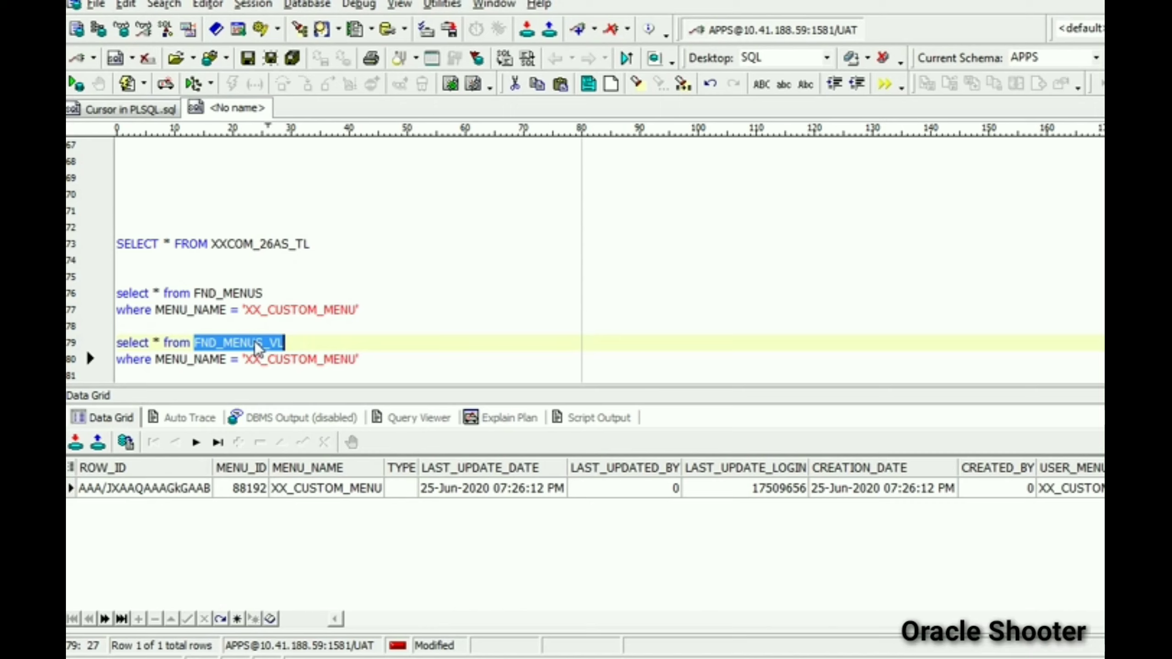
click(323, 491)
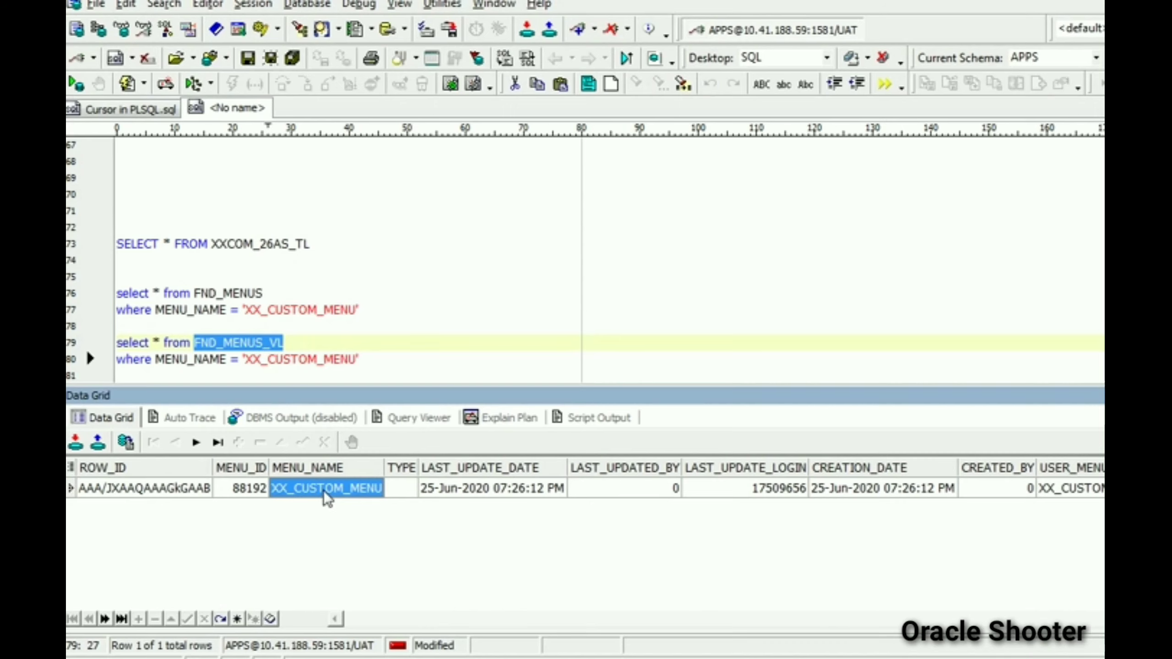
click(1075, 490)
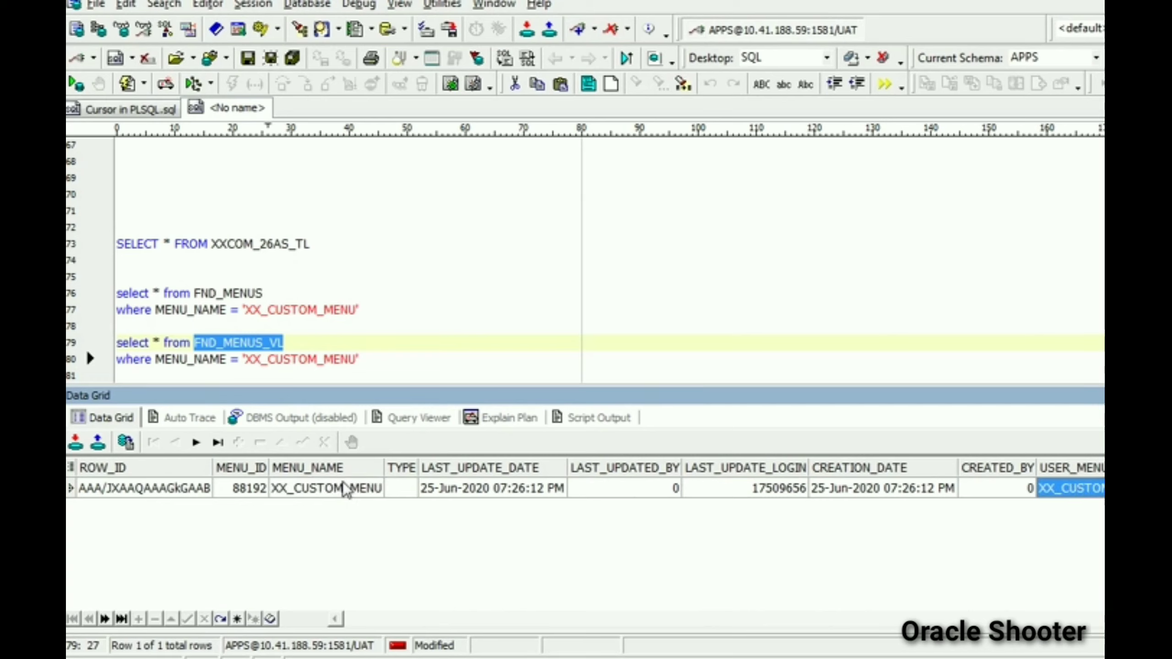
- Rerun the FND_MENUS query and the FND_MENUS_VL query to compare their returned columns
click(274, 292)
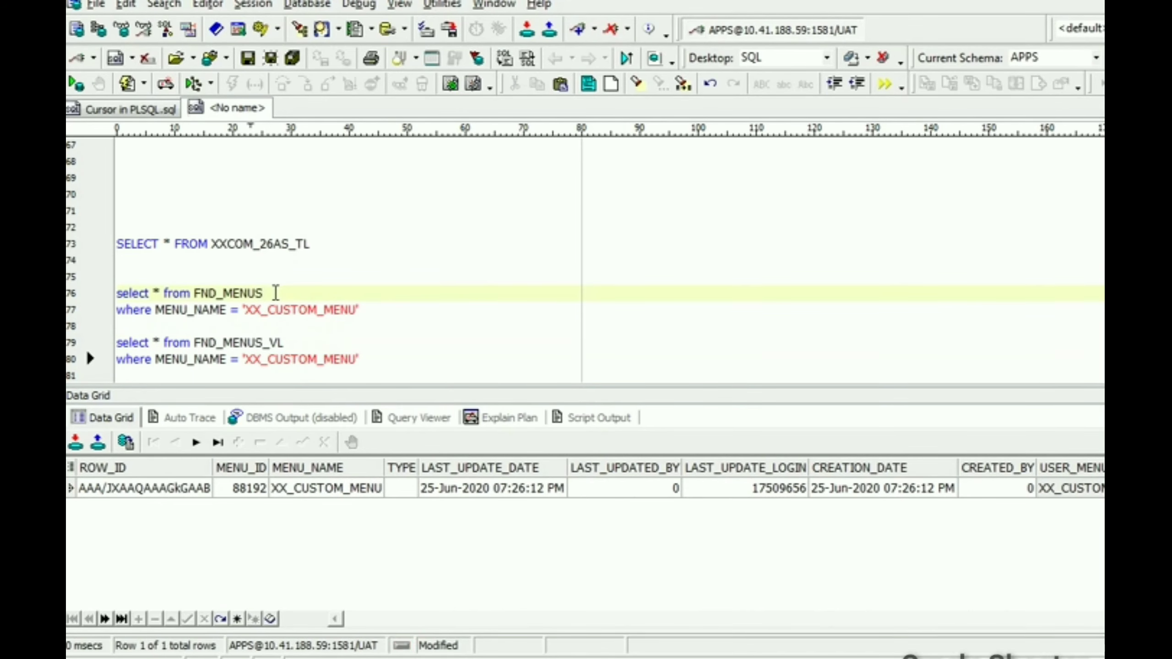
key(F9)
click(300, 346)
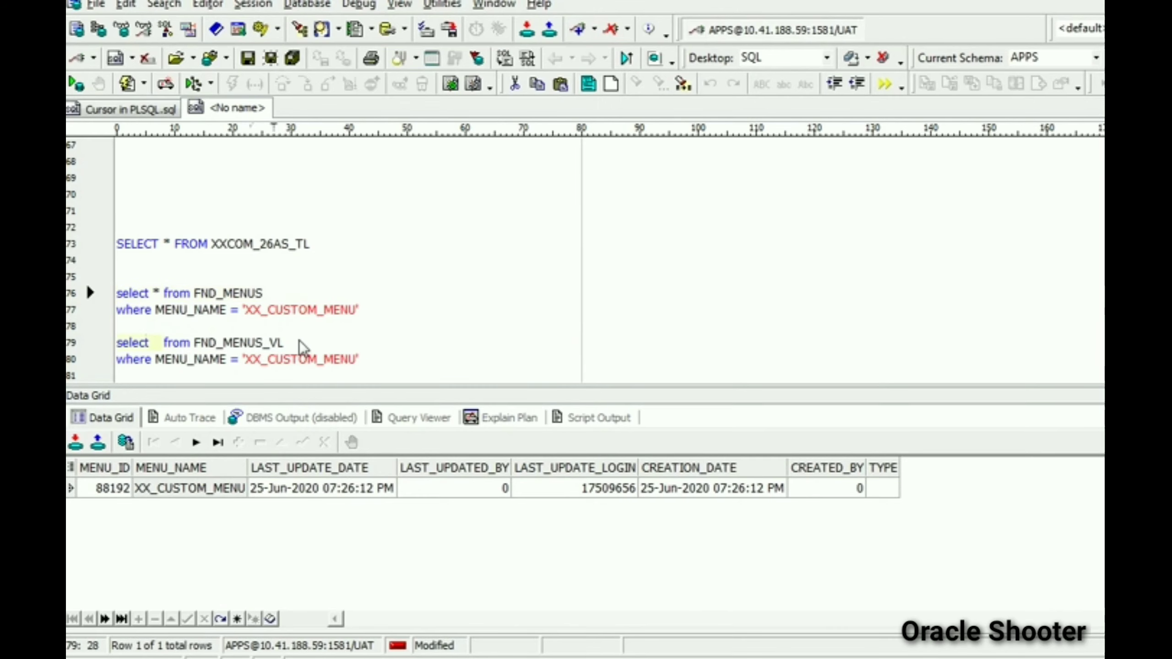
key(F9)
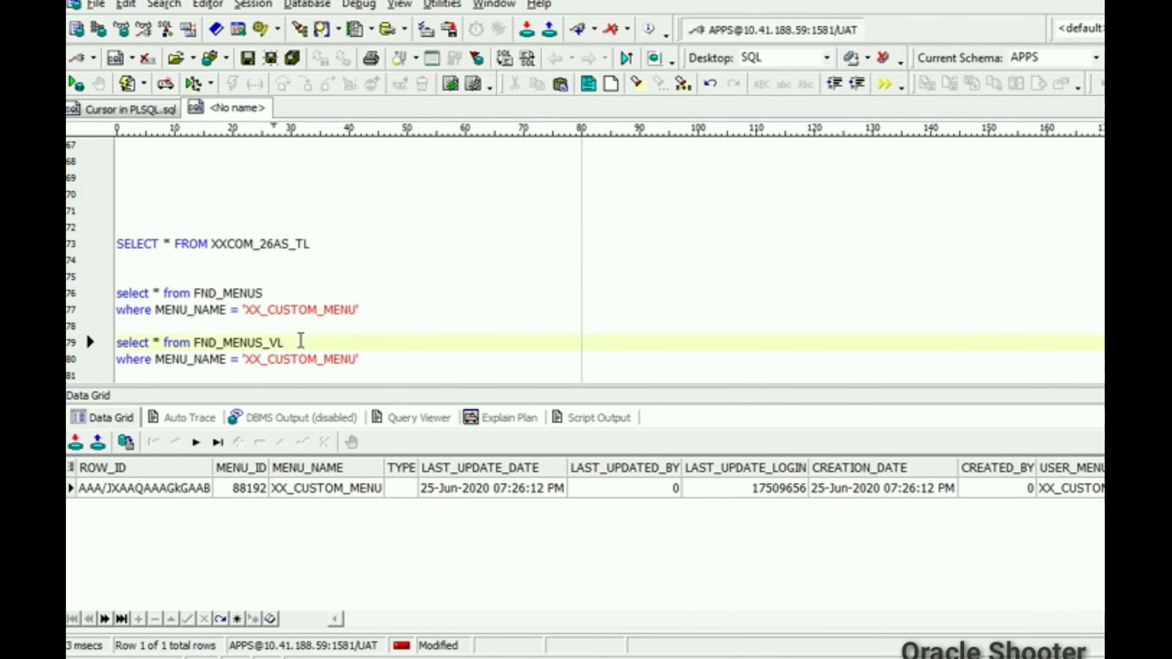
- Back in the Menus form, close the record history and examine the first entry's Submenu field, selecting its block name FND_MENU_ENTRIES
key(alt+Tab)
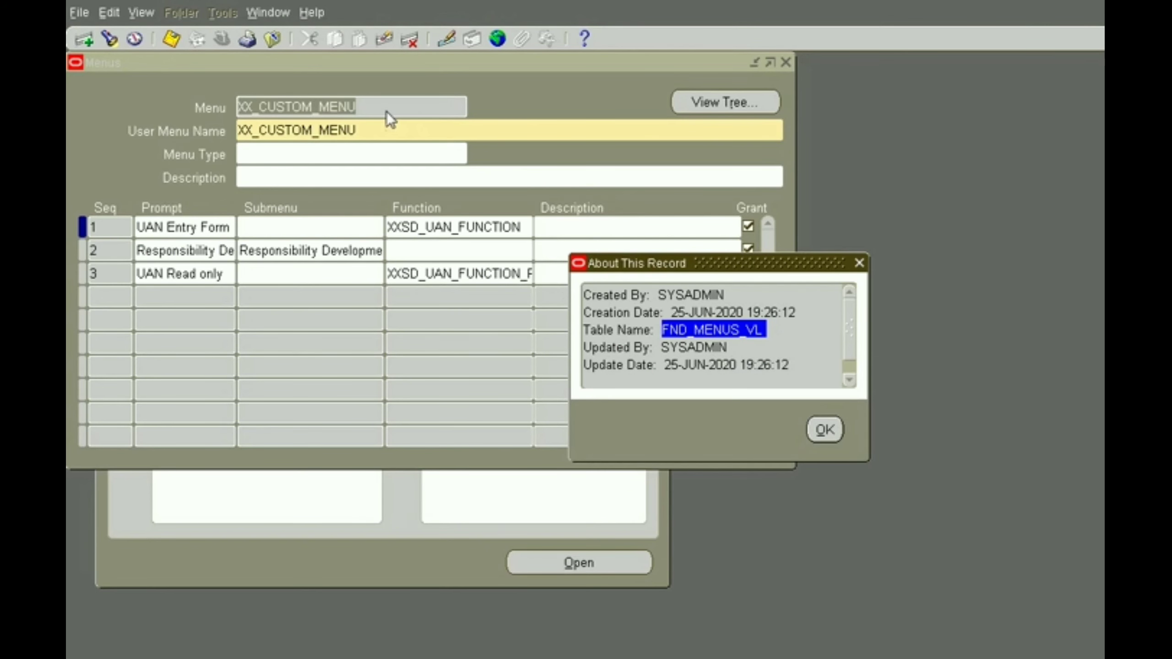
click(860, 263)
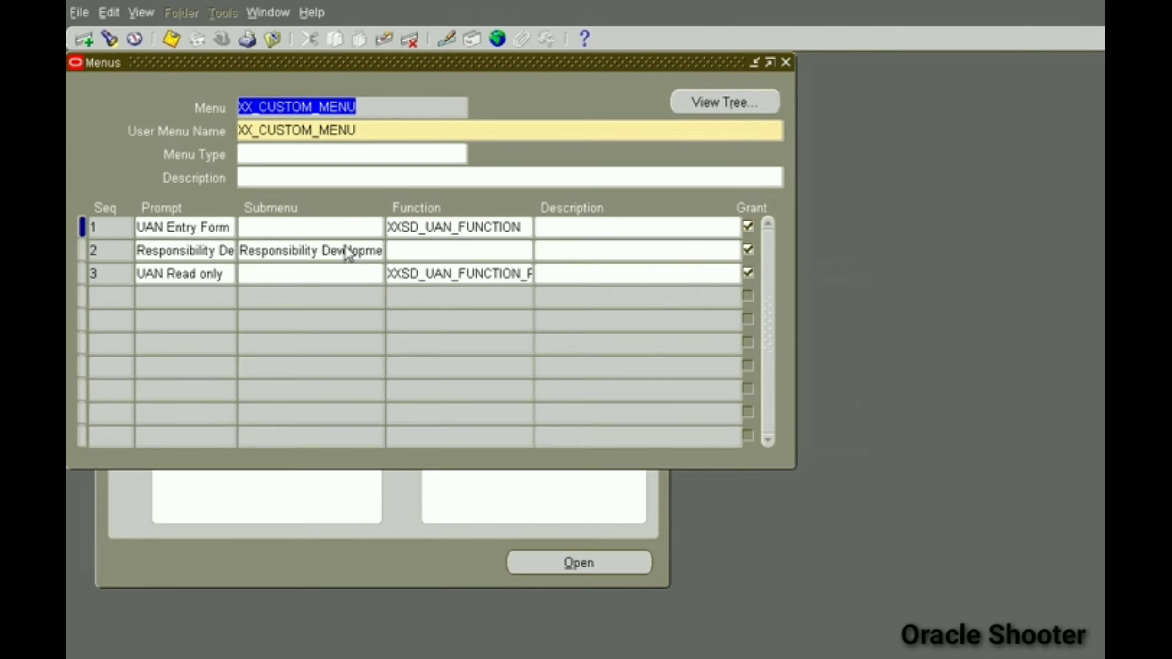
click(337, 227)
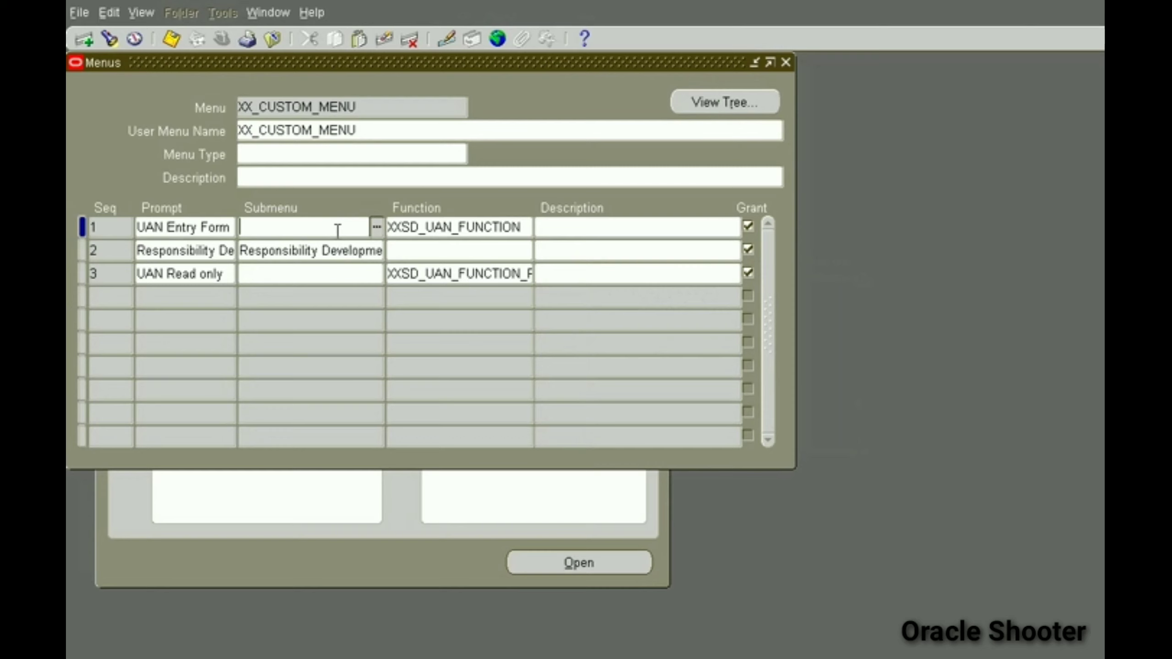
key(alt+h)
key(d)
key(e)
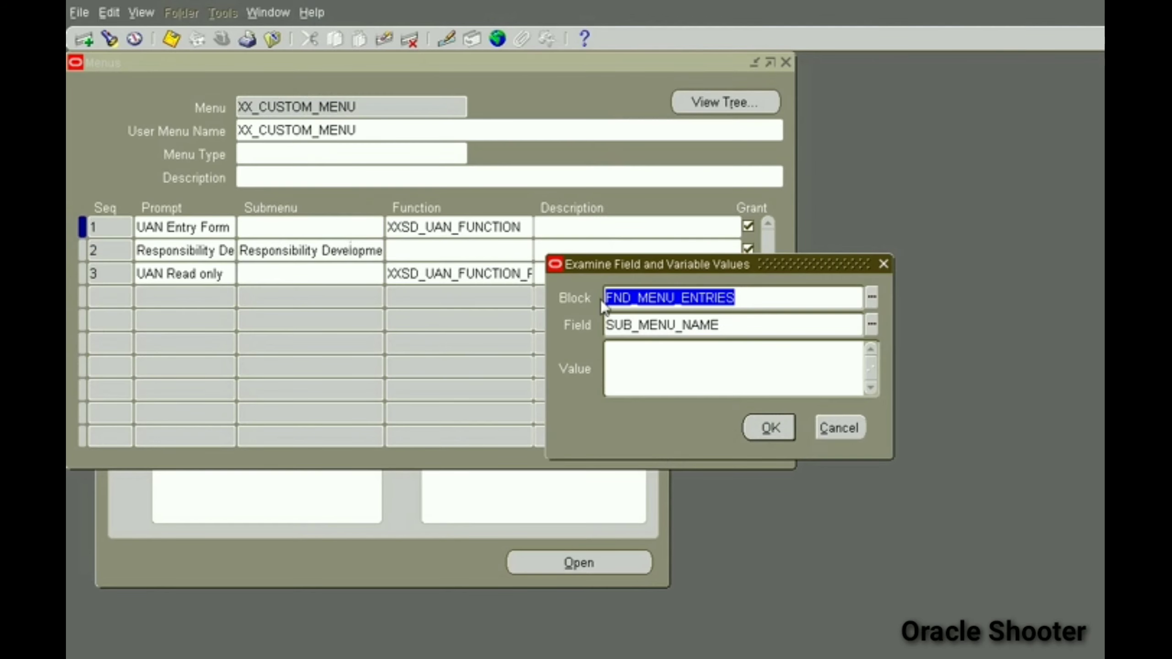
drag(761, 292, 583, 298)
- Switch to Toad, write select * from FND_MENU_ENTRIES below the existing queries and run it
key(alt+Tab)
key(Down)
key(Down)
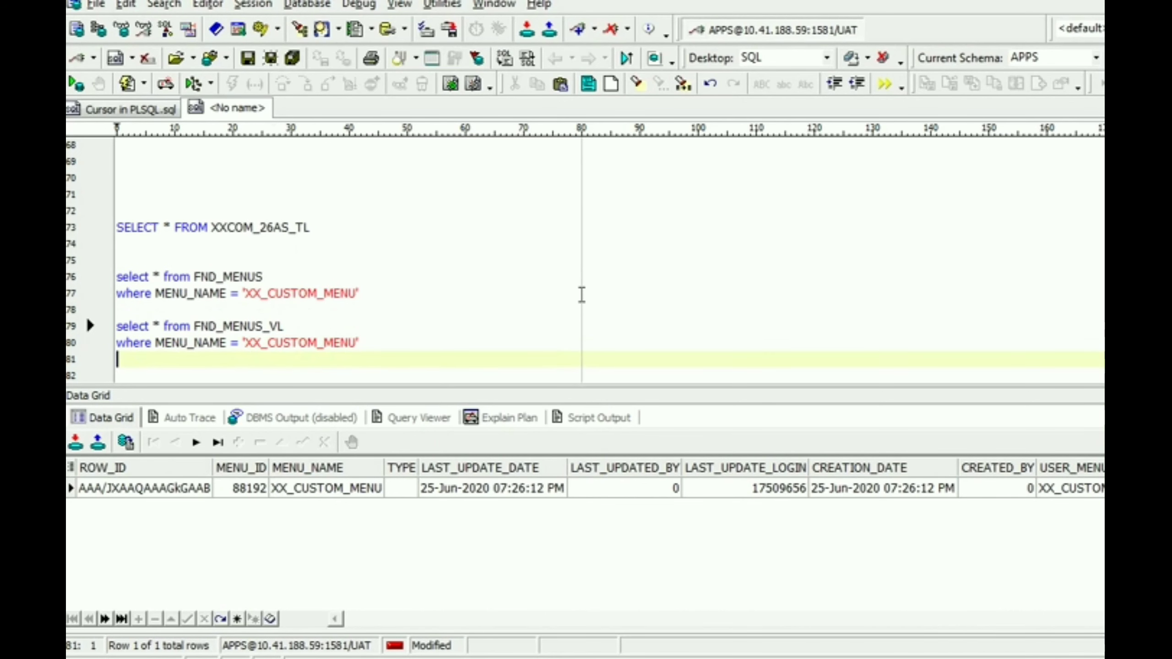
key(Return)
key(Return)
text(select * from FND_MENU_ENTRIES)
key(F9)
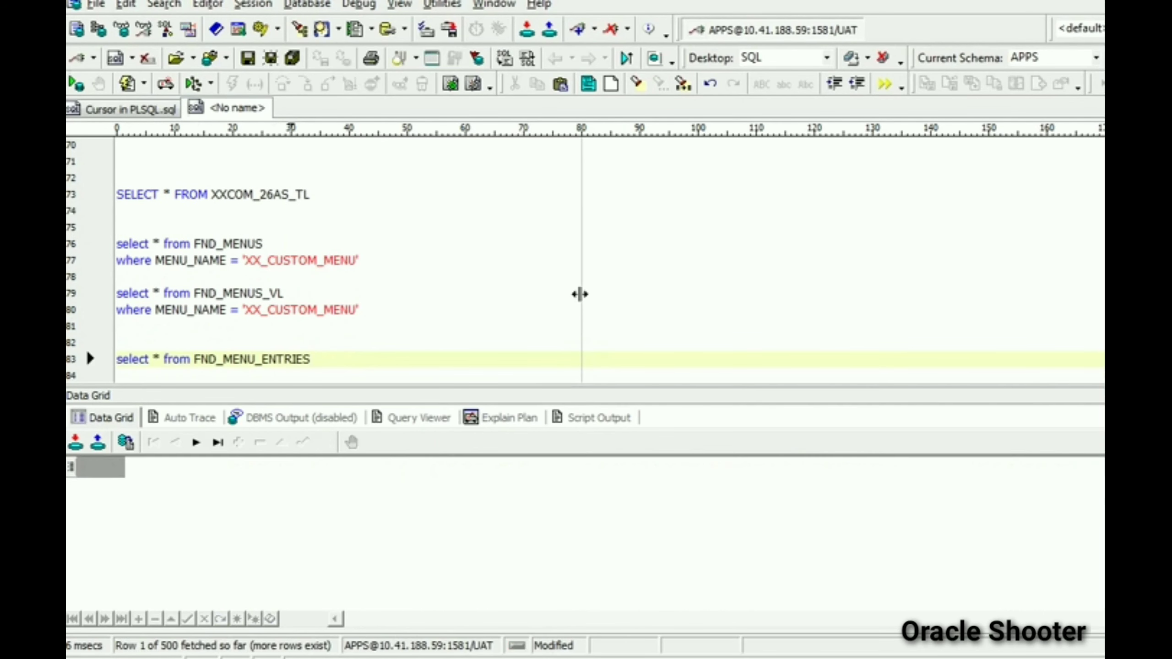
- Begin a where clause under the FND_MENU_ENTRIES query, and cancel the open field examination in the Menus form before returning to Toad
key(Return)
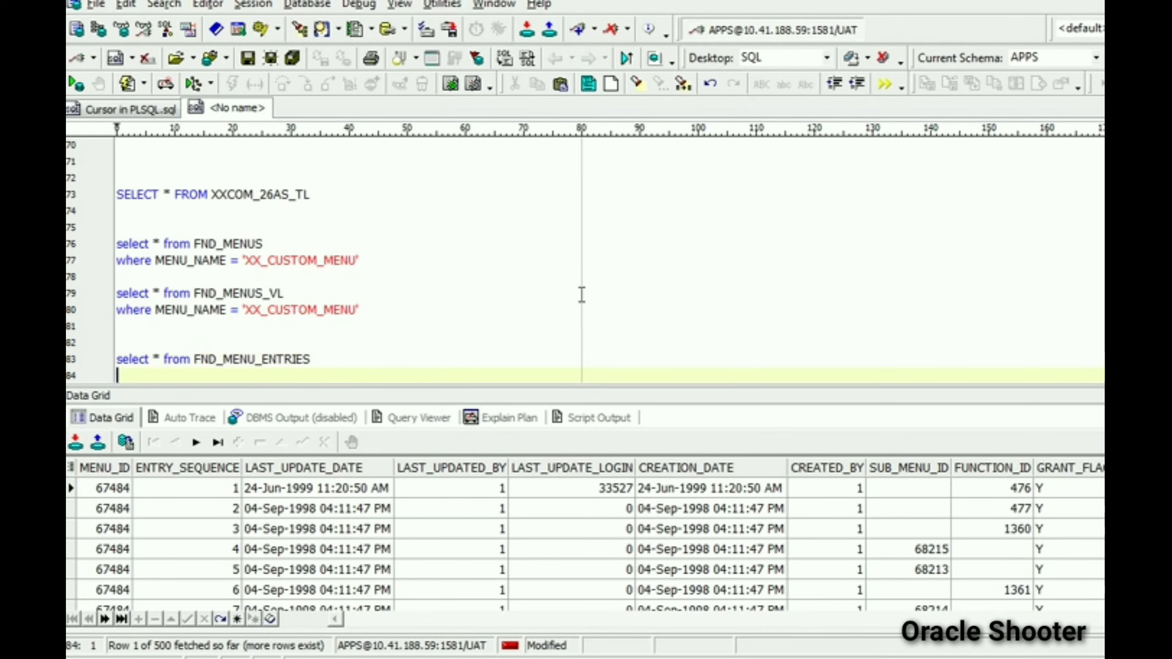
text(where)
key(alt+Tab)
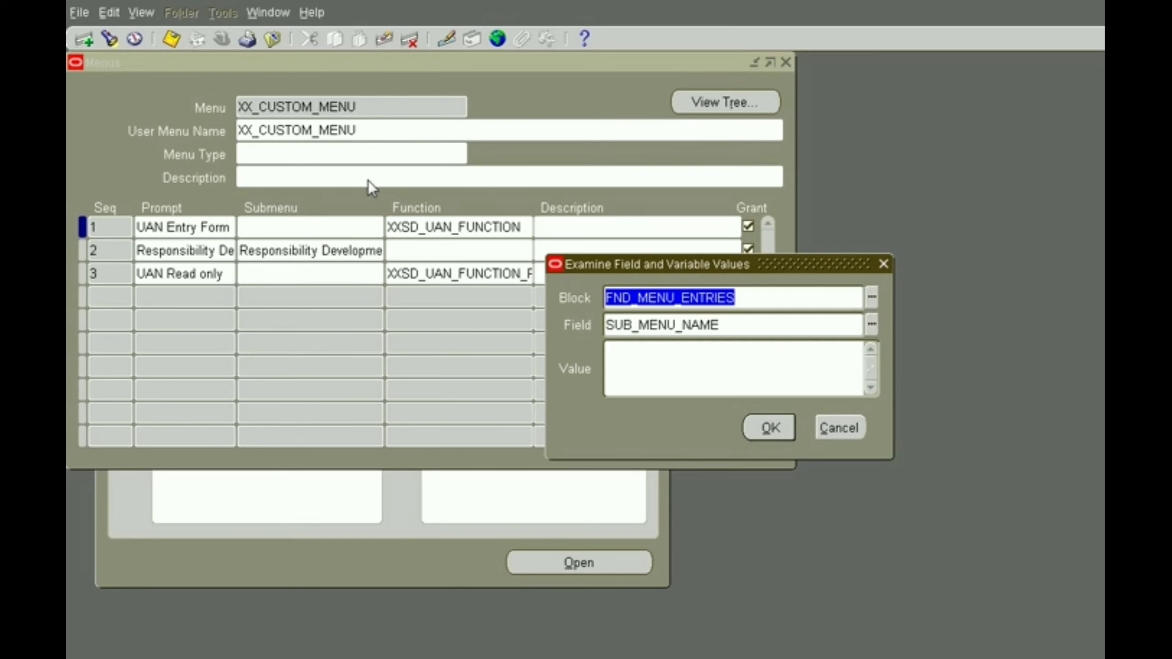
click(827, 421)
key(alt+Tab)
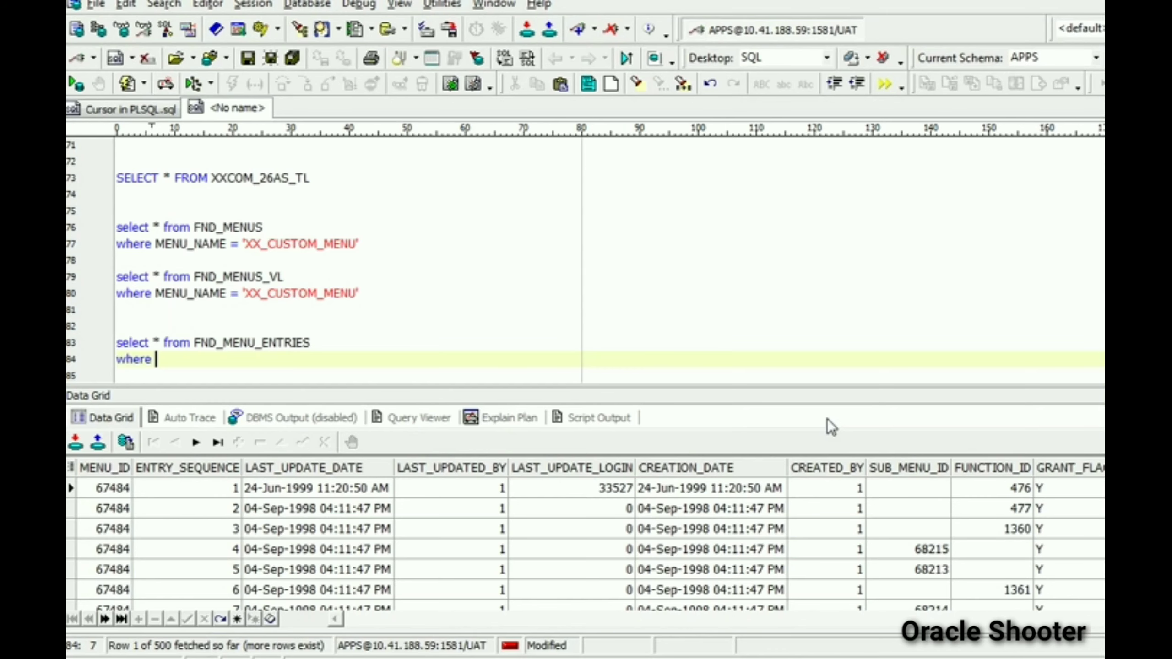
- Run the FND_MENUS query and copy the column name MENU_ID from its sort options, leaving the sorting unapplied
click(404, 240)
key(F9)
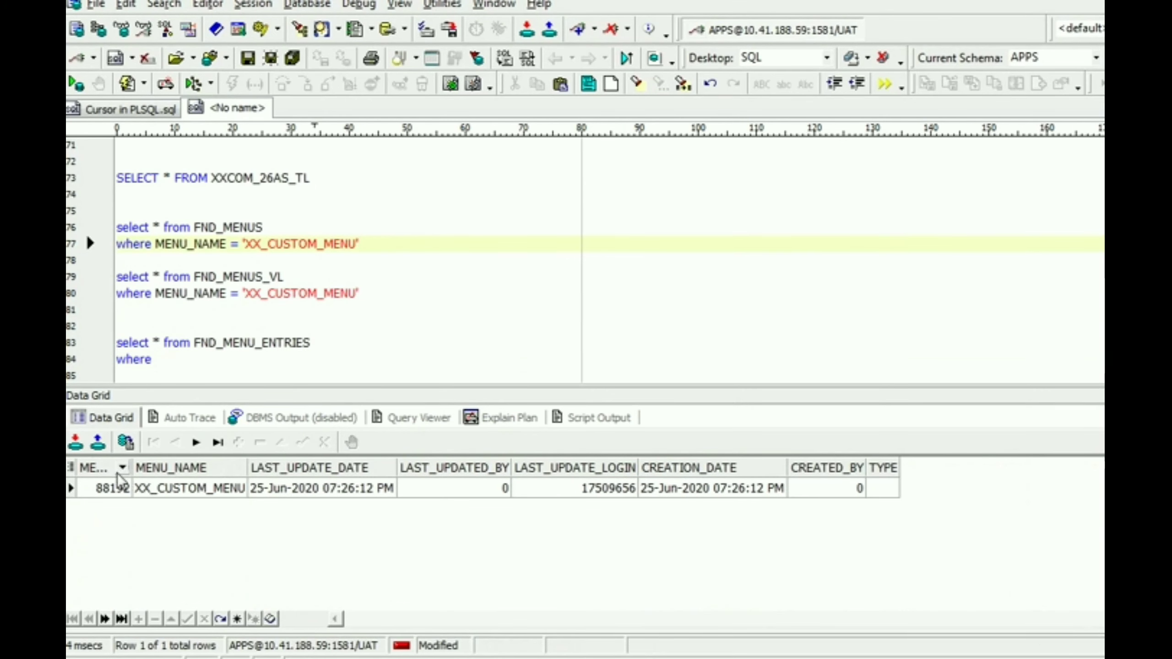
click(99, 470)
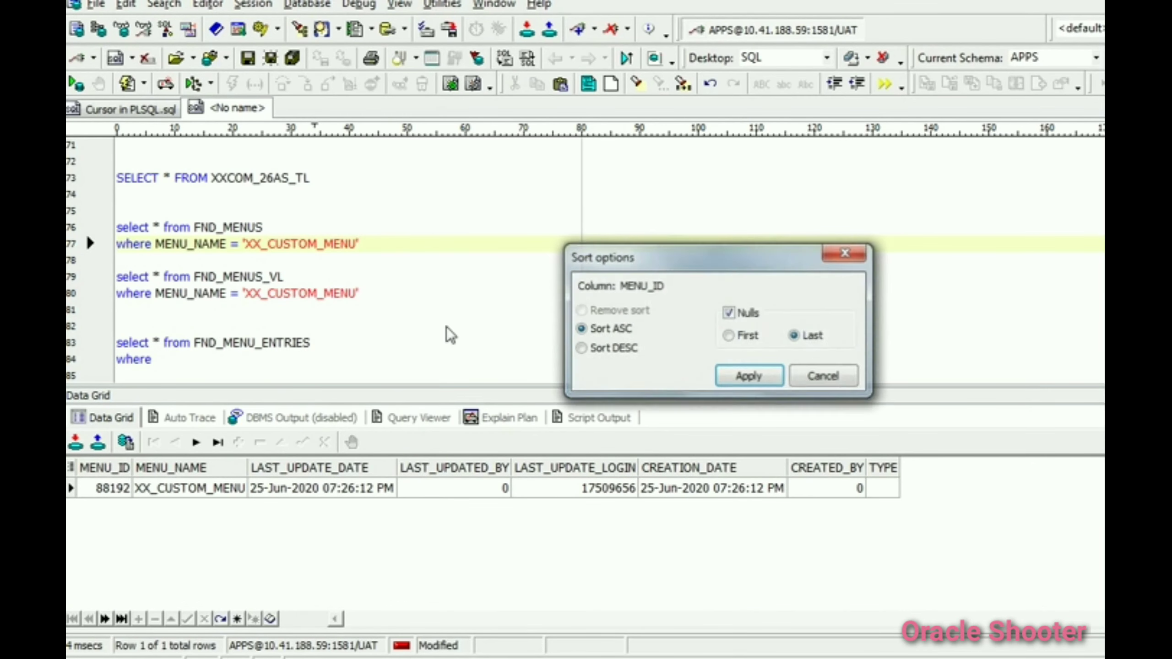
double_click(641, 286)
key(ctrl+c)
click(823, 376)
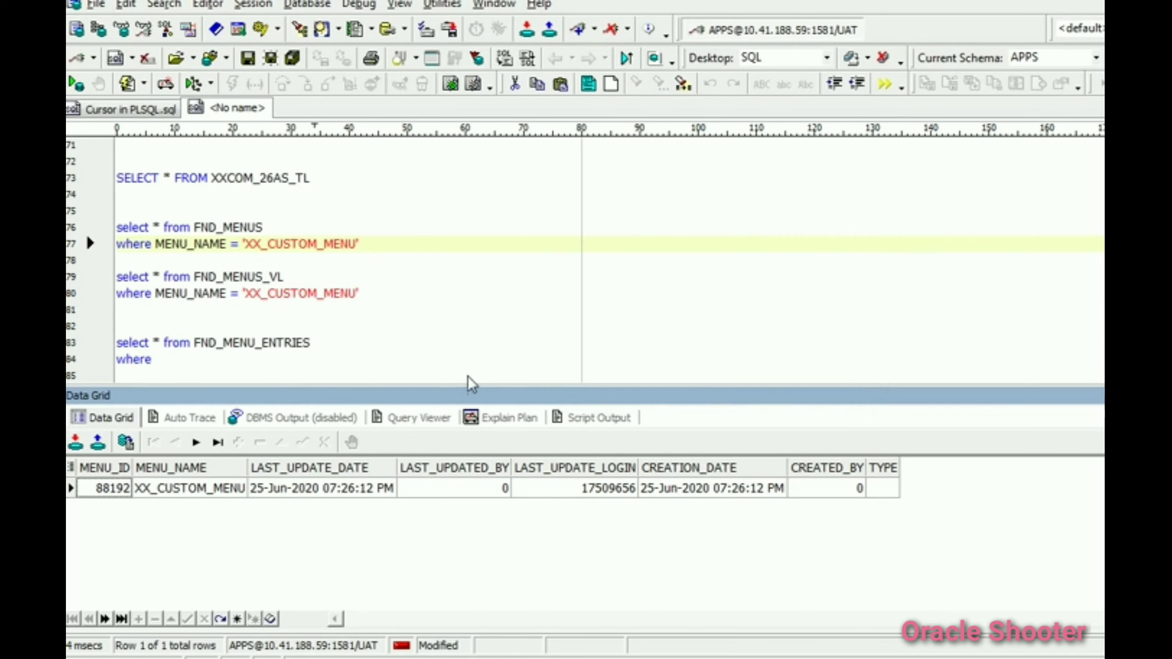
- Complete the FND_MENU_ENTRIES condition as MENU_ID = 88192 and run the query
click(365, 355)
key(ctrl+v)
text(=)
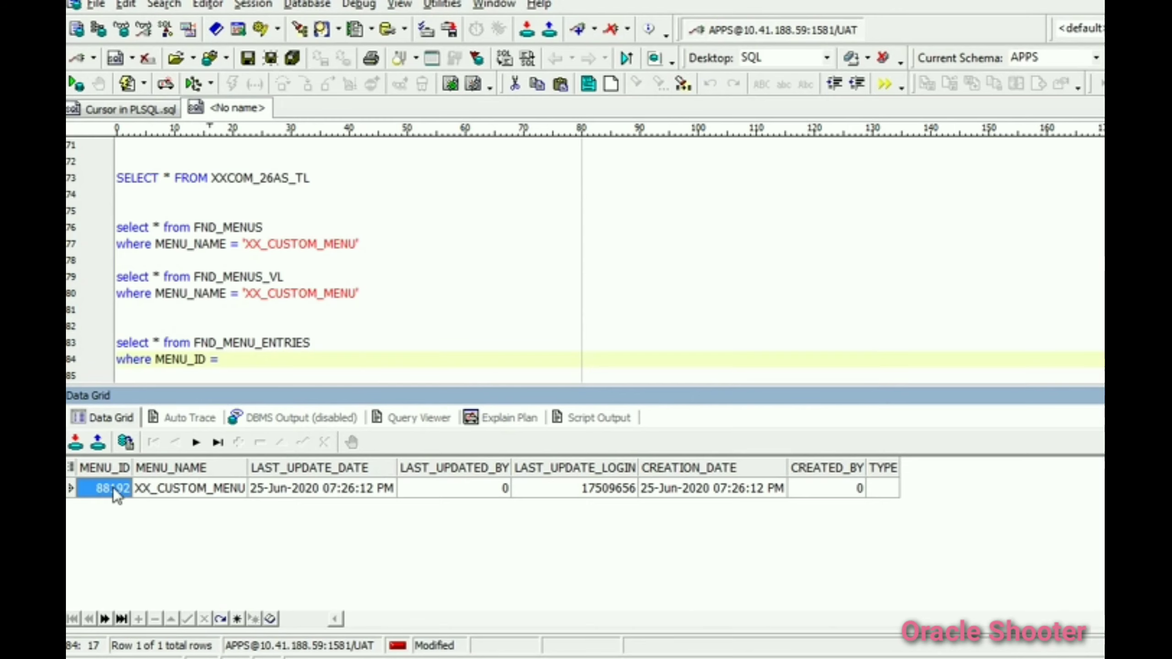
click(239, 362)
text(88192)
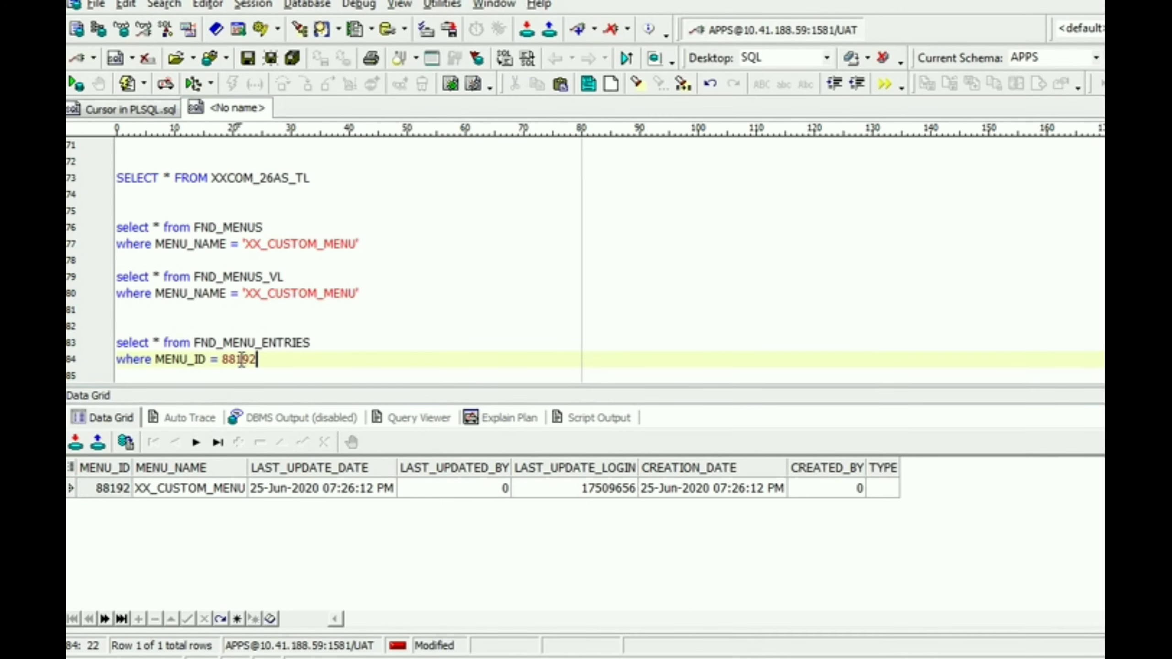
key(F9)
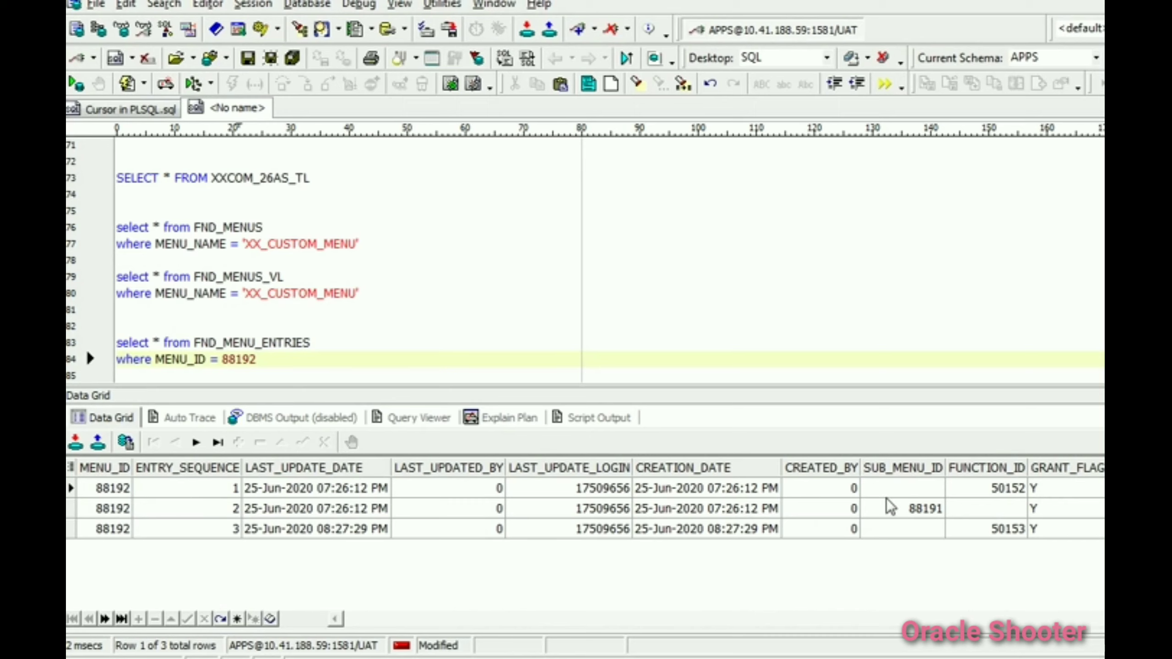
- Inspect the second entry's SUB_MENU_ID and the FUNCTION_ID values of the first and third entries in the results
click(912, 511)
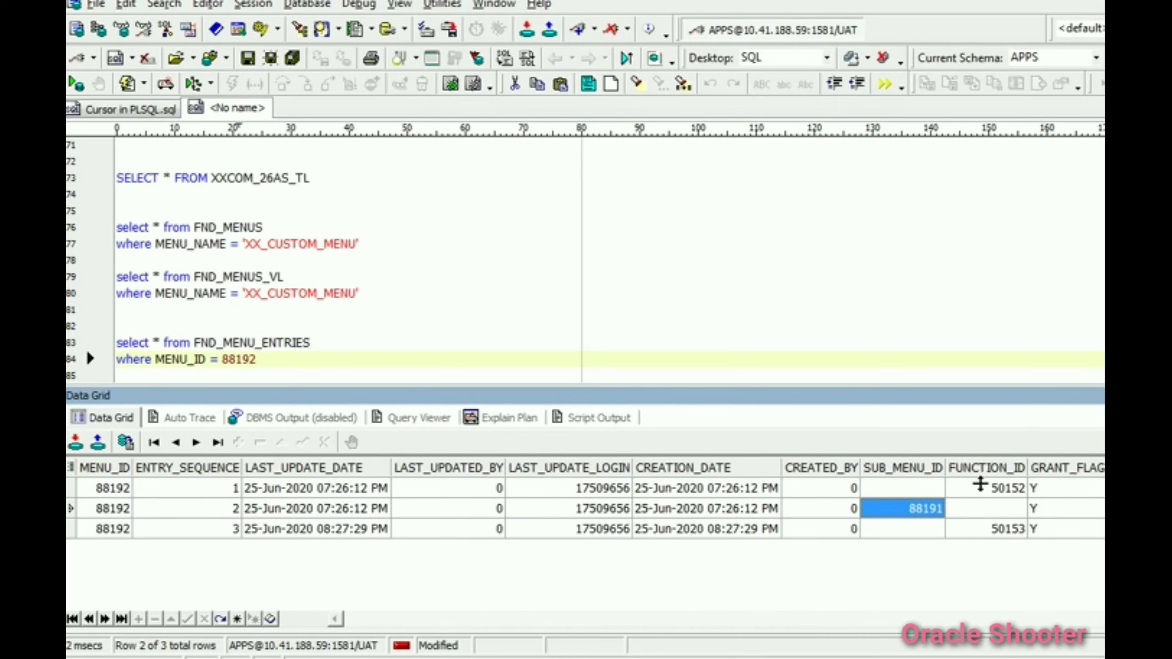
click(980, 487)
click(982, 530)
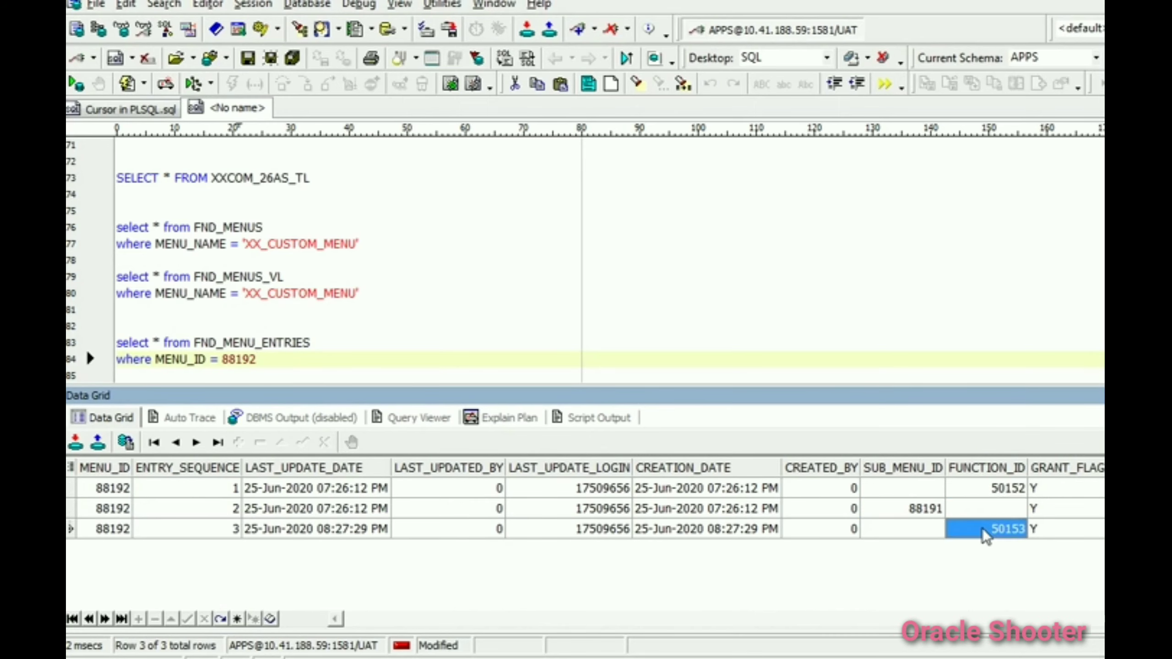
click(884, 506)
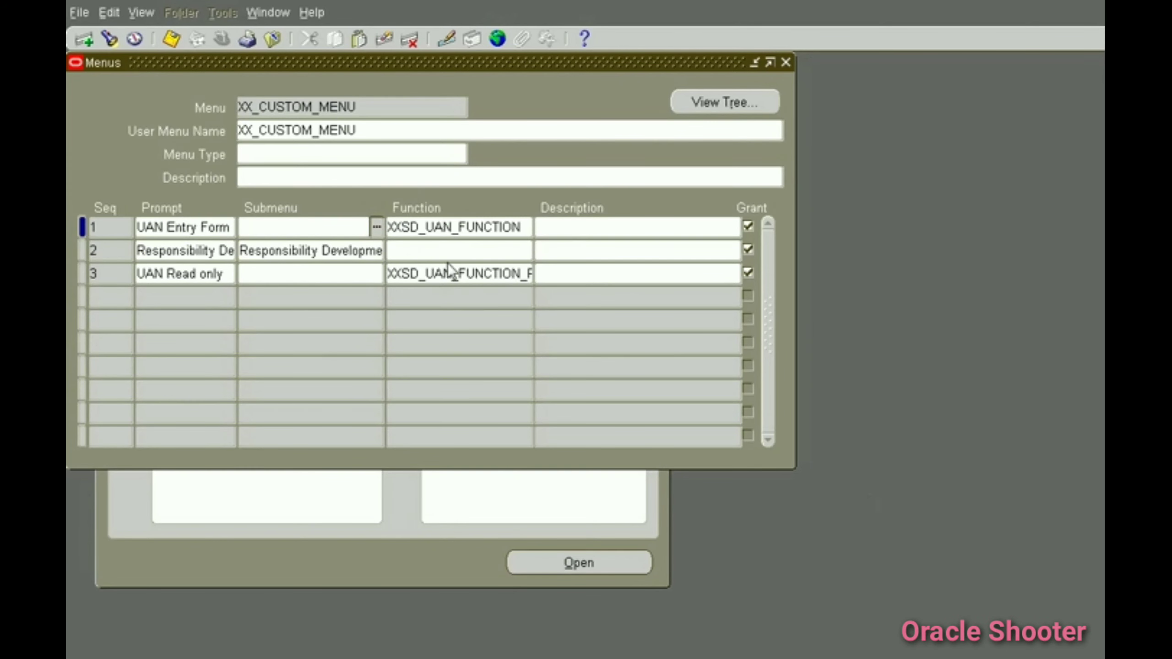
- Close the Menus form, then open the UAN Entry Form from the Navigator and close it again
click(786, 62)
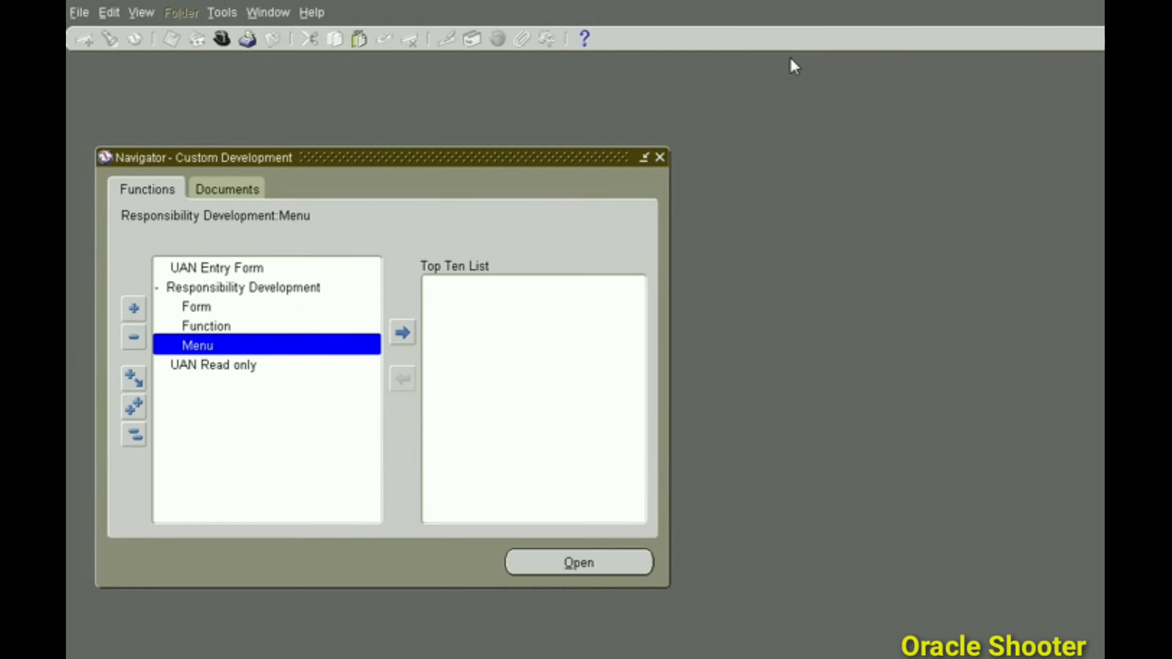
key(Up)
key(Up)
key(Up)
key(Up)
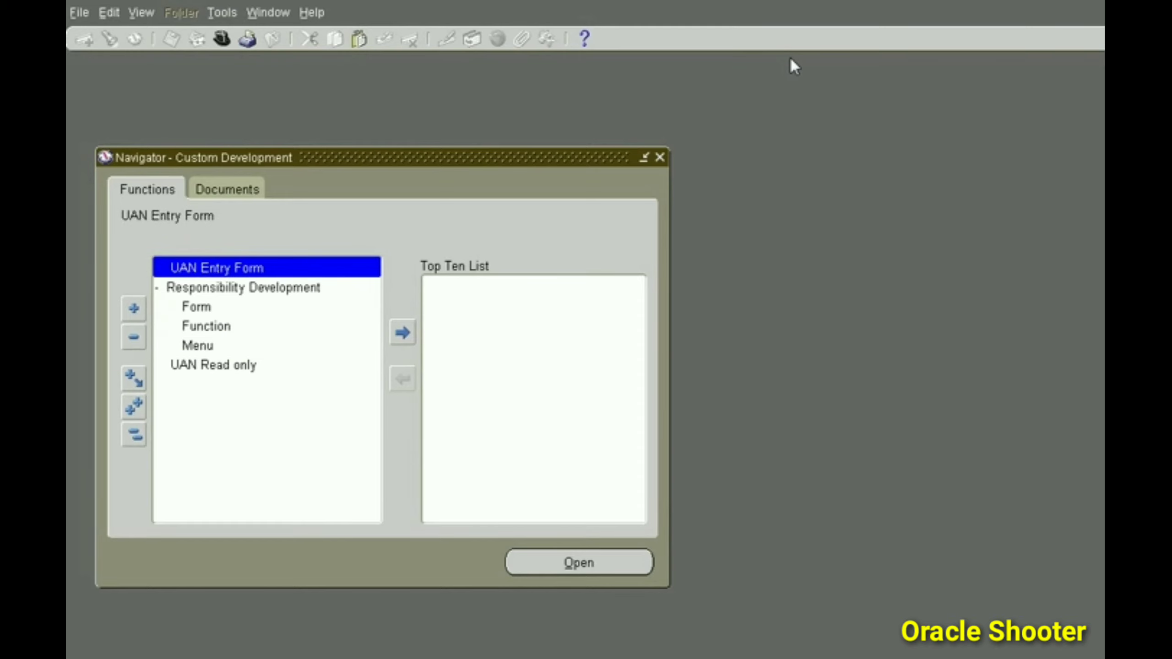
key(Return)
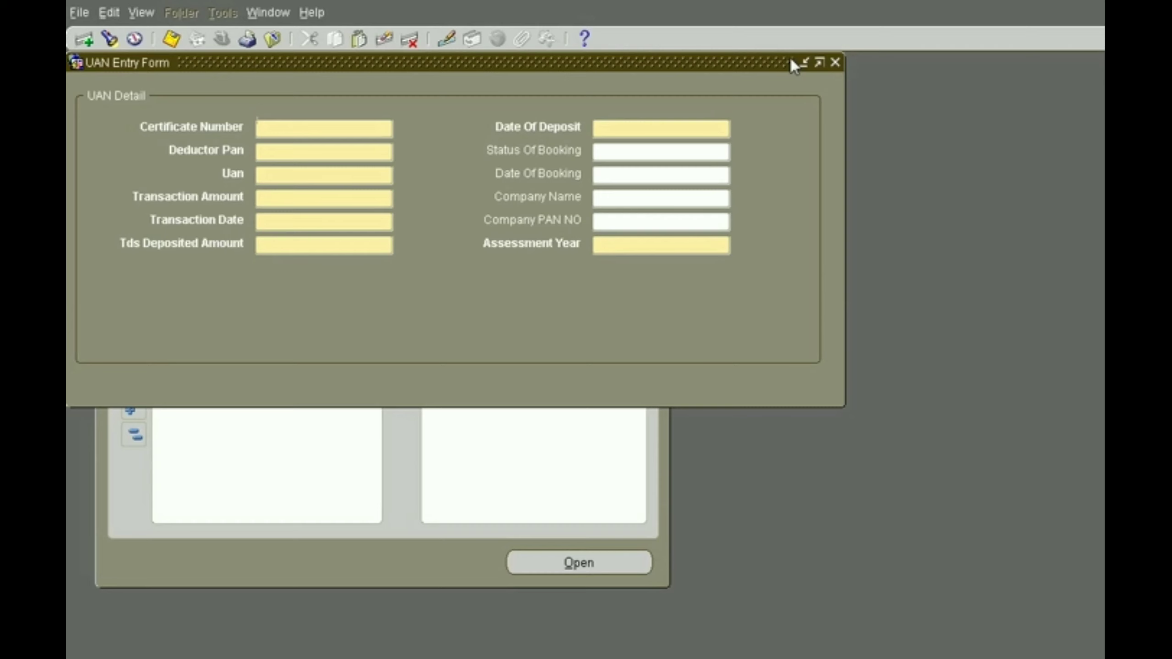
key(F4)
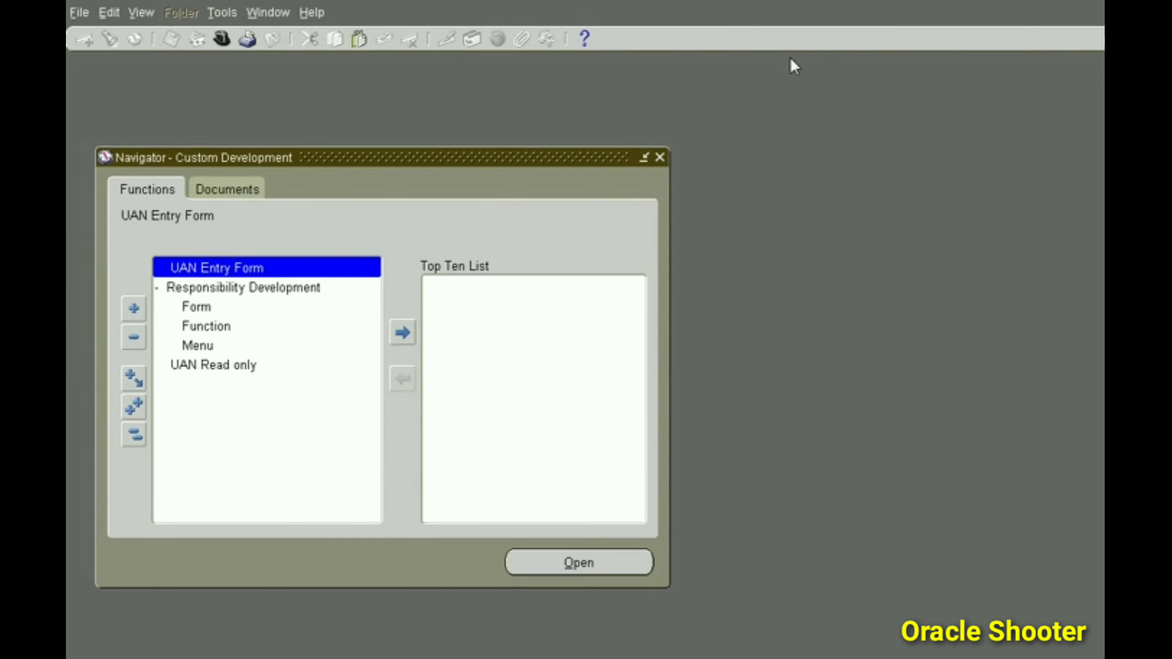
- Switch to Toad and open the object description of FND_MENUS_VL from its query
key(alt+Tab)
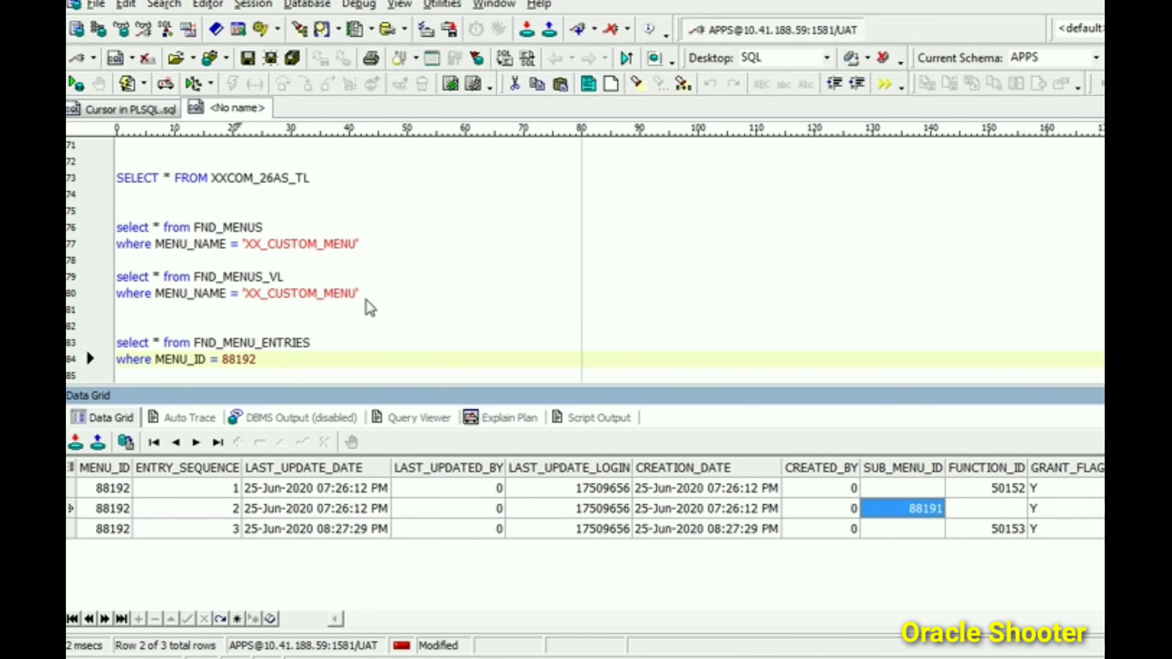
double_click(237, 277)
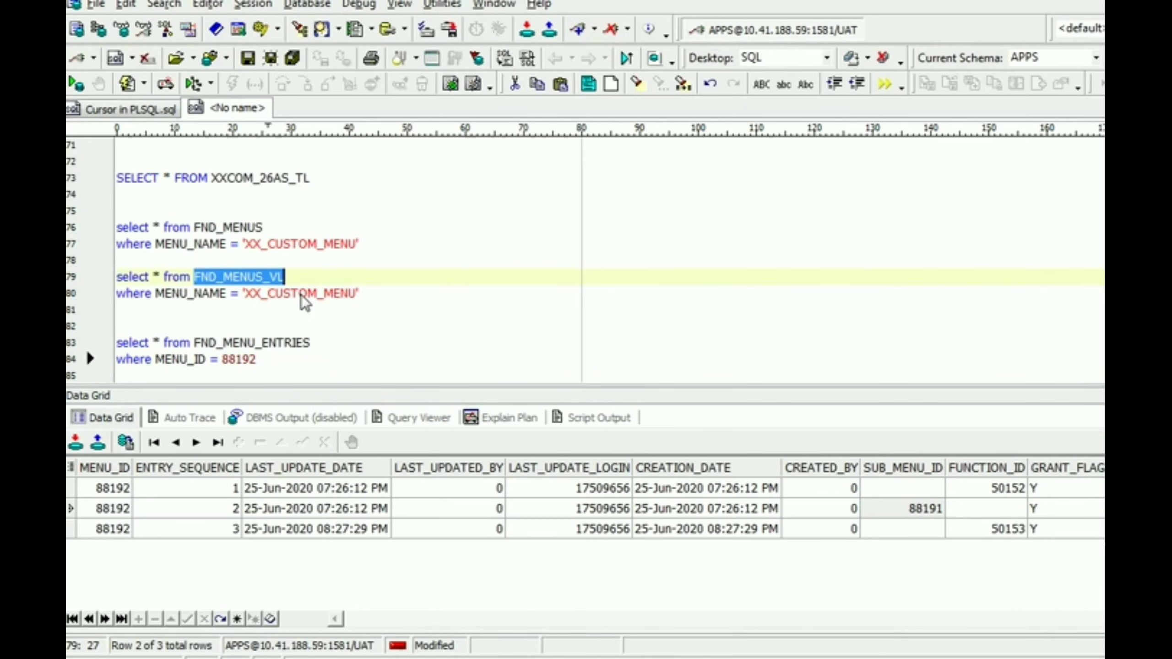
click(263, 279)
key(F4)
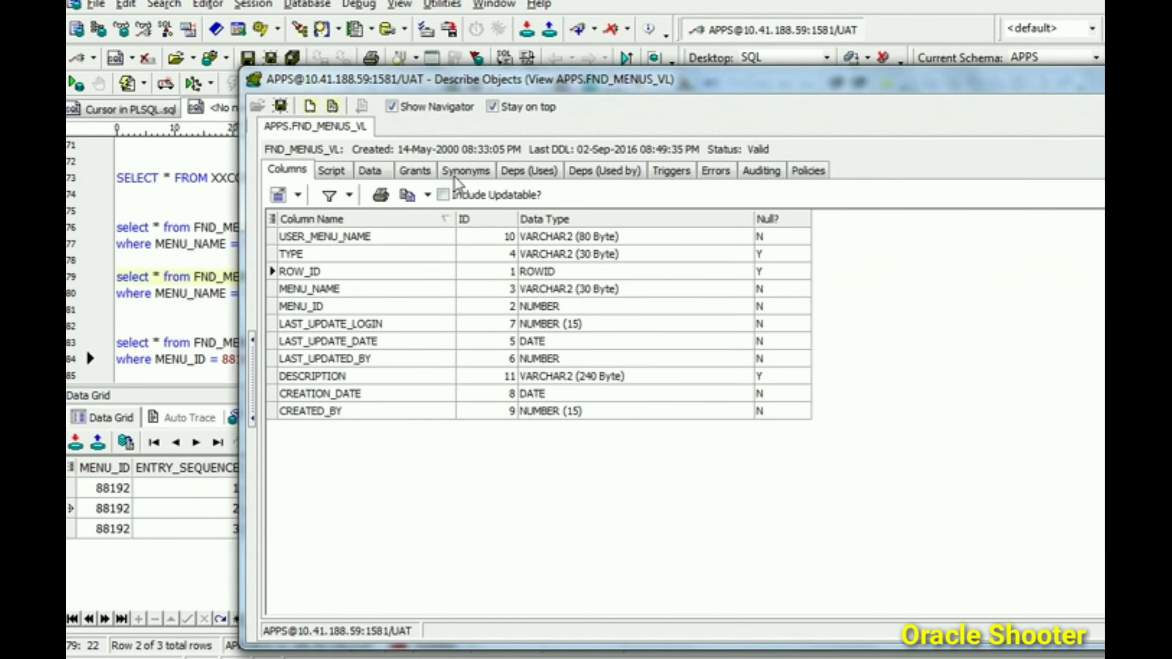
- Show the view's creation script and highlight the name FND_MENUS_VL in the CREATE OR REPLACE FORCE VIEW line
click(341, 178)
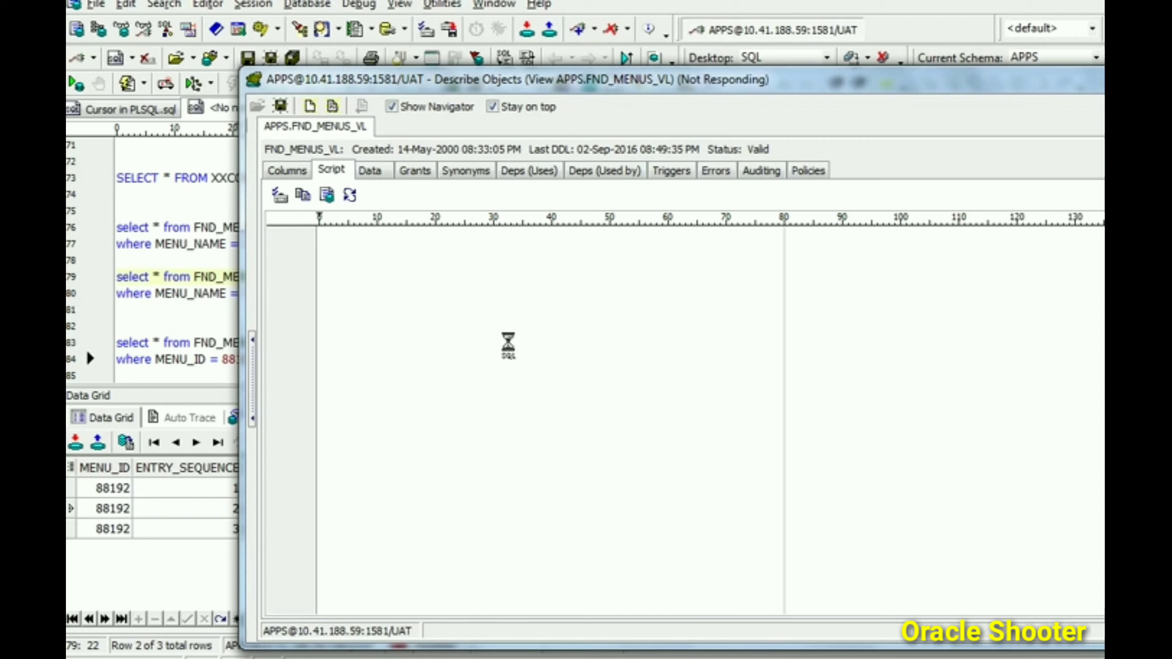
click(628, 368)
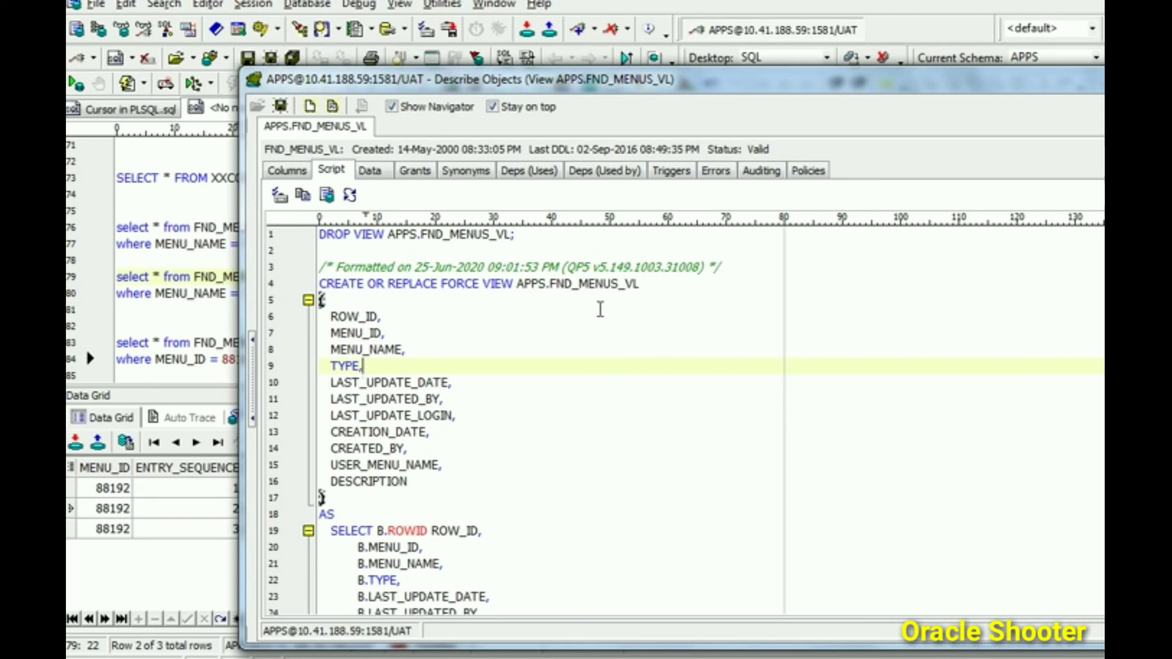
drag(554, 283, 640, 284)
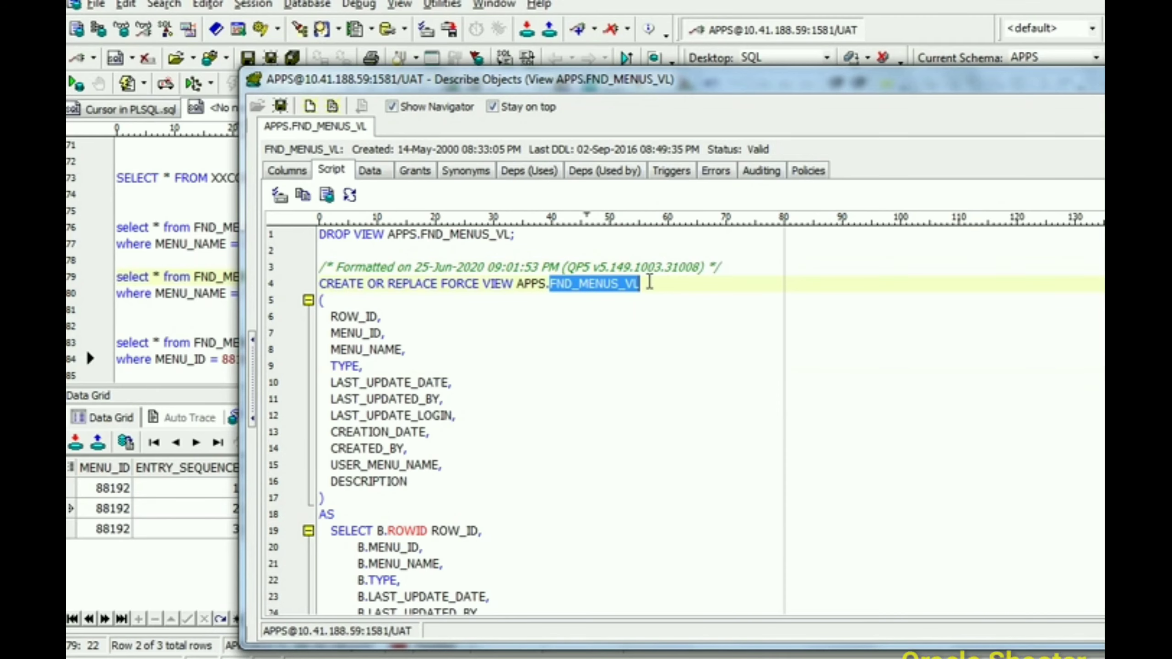
- Highlight the view's column list, then its source tables FND_MENUS_TL and FND_MENUS with the join condition B.MENU_ID = T.MENU_ID
drag(438, 481, 323, 308)
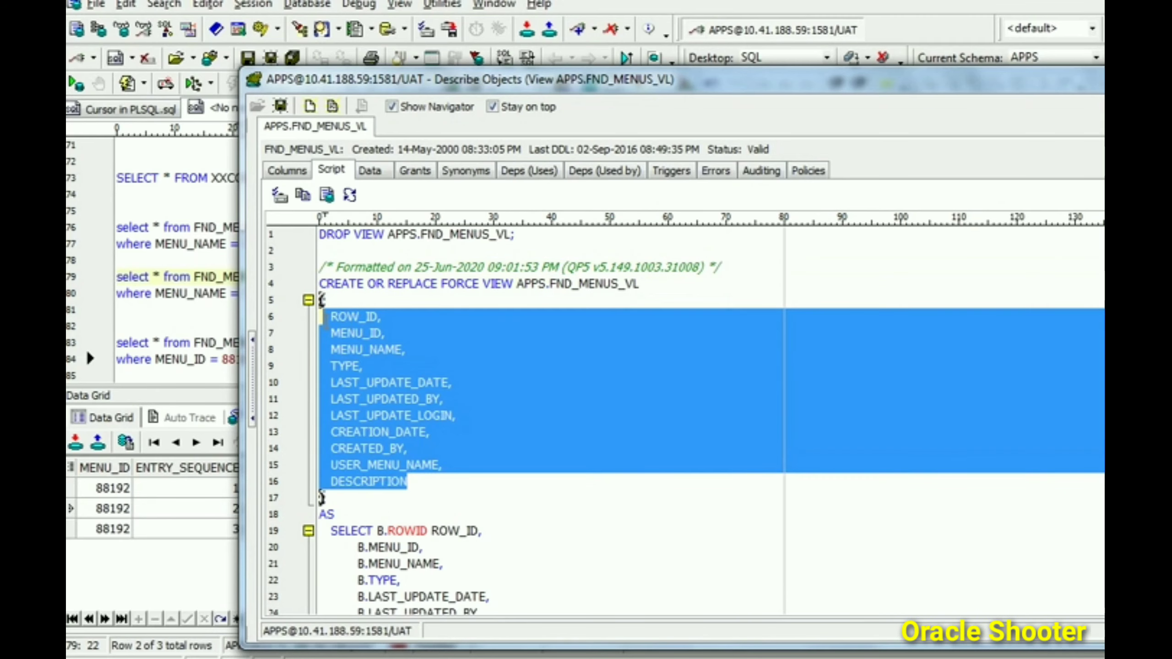
scroll(713, 448, down, 5)
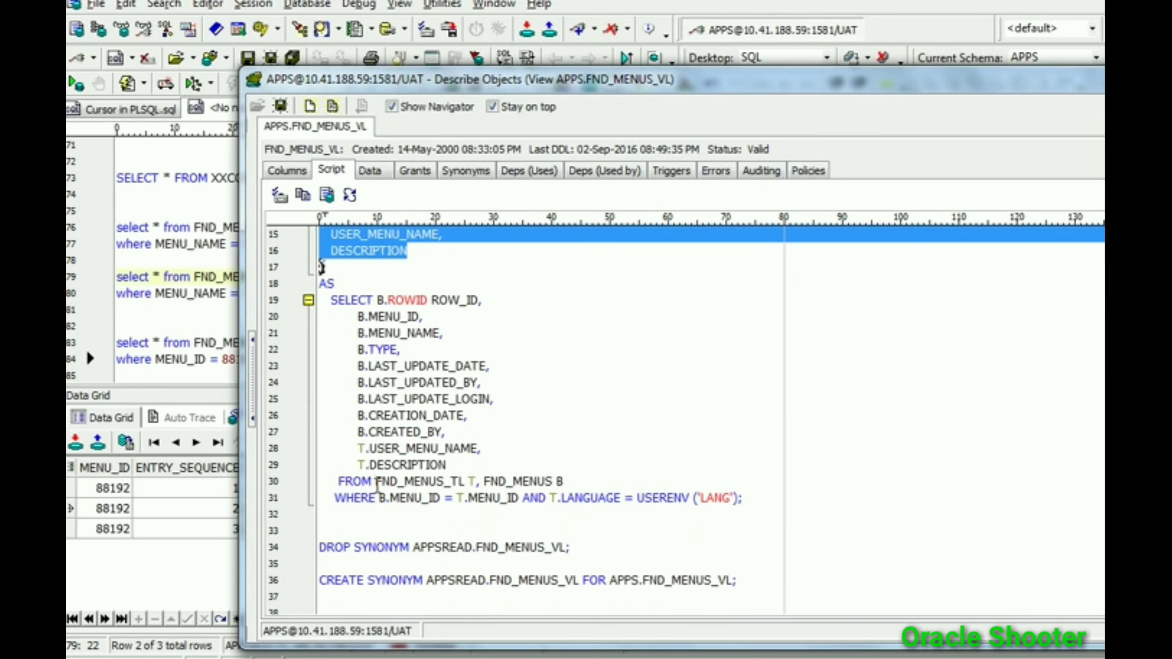
drag(375, 482, 467, 482)
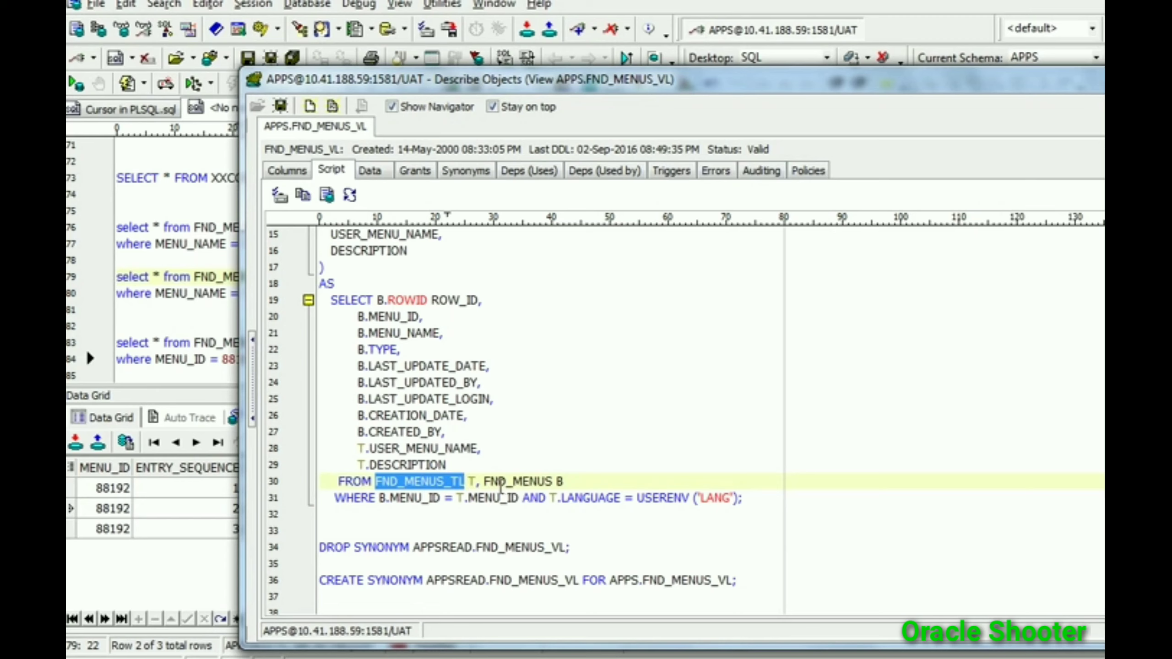
drag(484, 482, 554, 478)
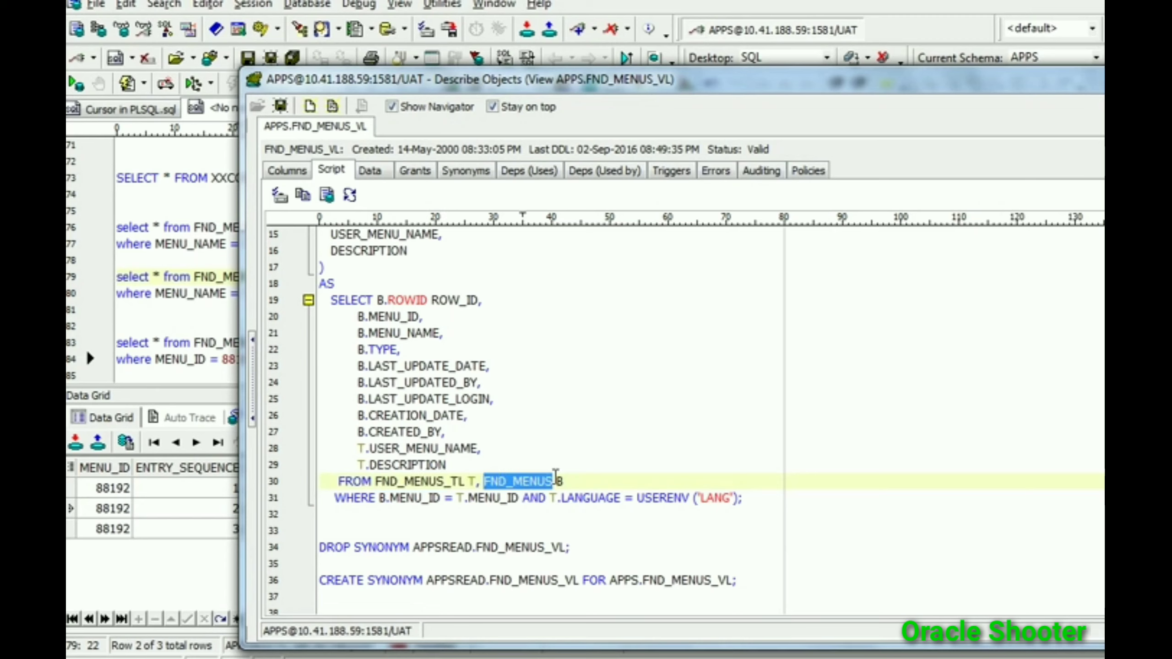
click(380, 499)
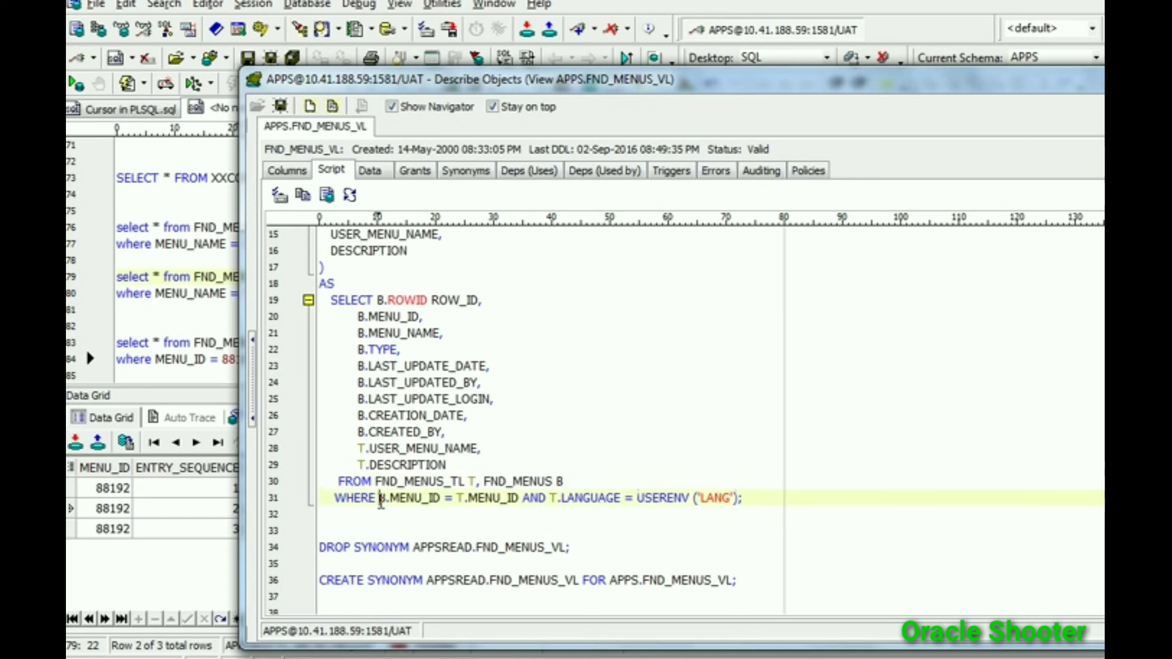
drag(380, 500, 520, 498)
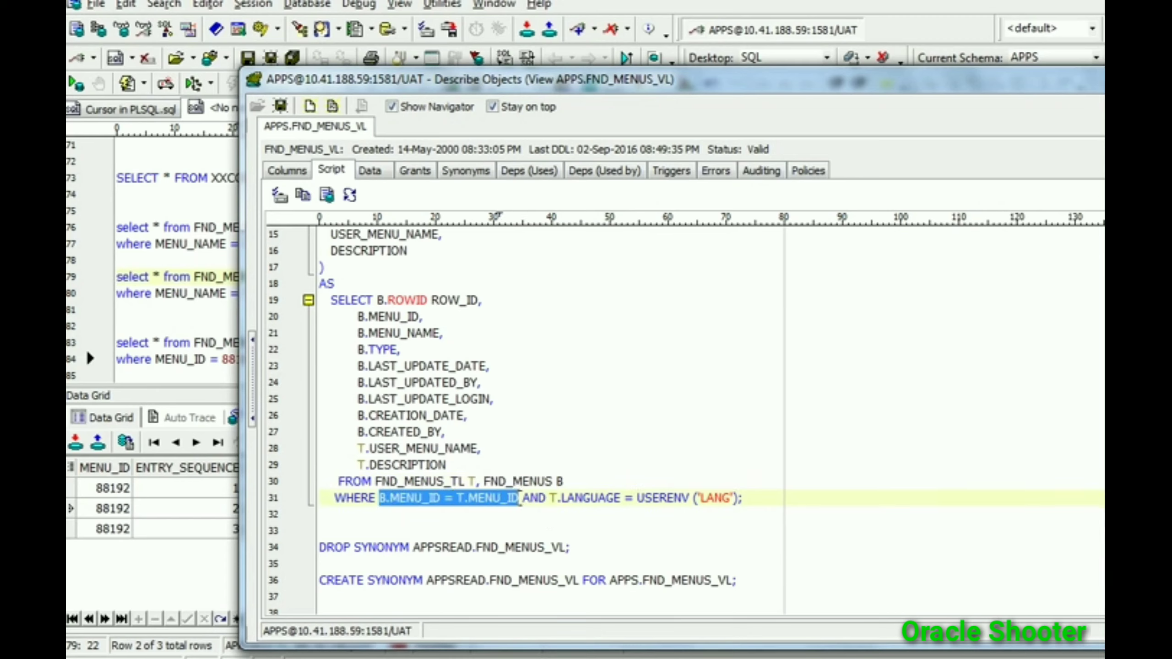
- Return to the column list in the view's script and highlight all columns from ROW_ID through DESCRIPTION
click(516, 367)
key(Up)
key(Up)
key(Up)
key(Up)
key(Up)
key(Up)
key(Up)
key(Up)
key(Up)
key(Up)
key(Up)
key(Up)
key(Up)
key(Up)
key(Up)
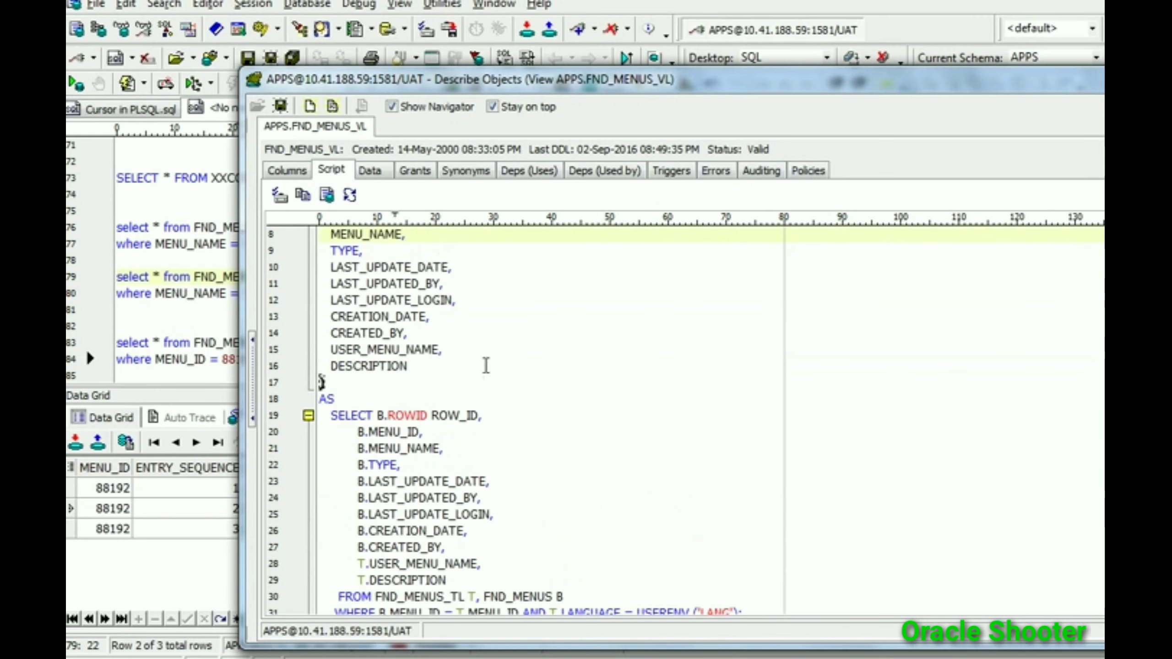
click(516, 368)
key(shift+Up)
key(shift+Up)
key(shift+Up)
key(shift+Up)
key(shift+Up)
key(shift+Up)
key(shift+Up)
key(shift+Up)
key(shift+Up)
key(shift+Up)
key(shift+Up)
key(shift+Up)
key(shift+Down)
key(shift+Down)
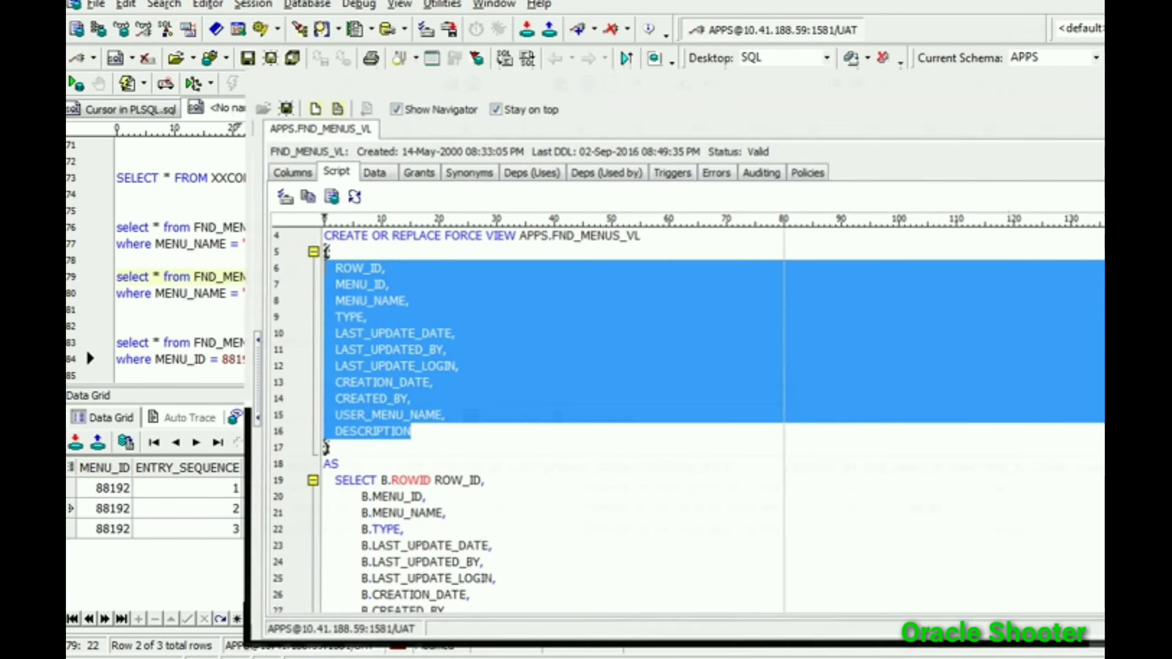
- Close the view's description, switch to the Oracle Applications Navigator and move its window slightly higher
key(Escape)
click(421, 277)
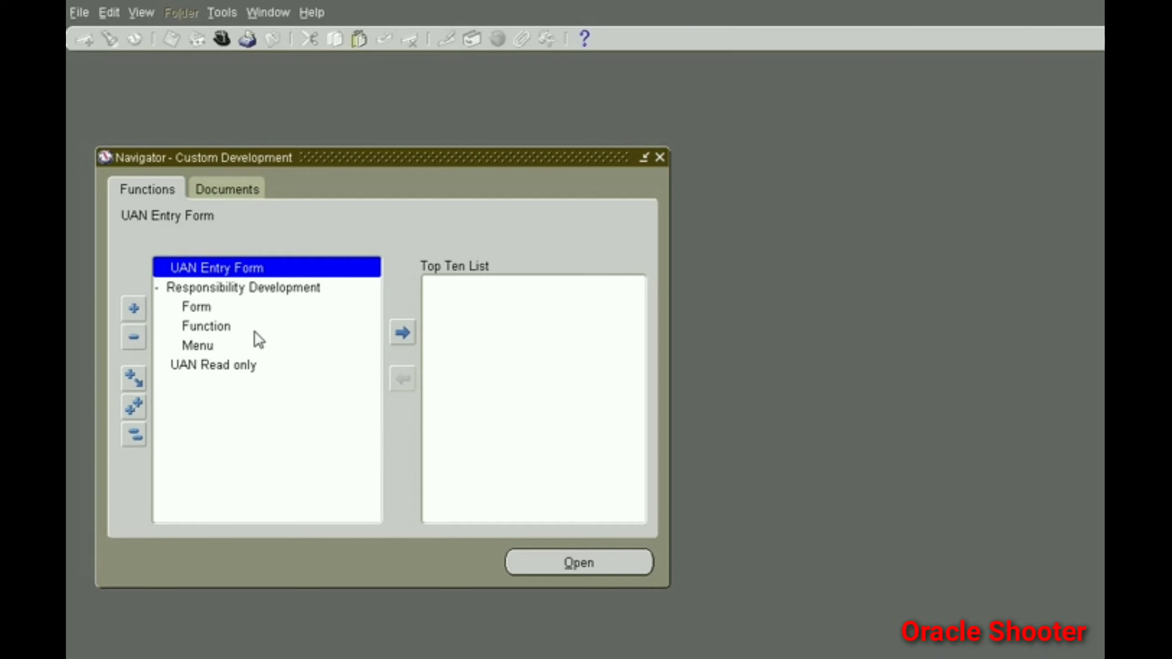
drag(285, 153, 291, 113)
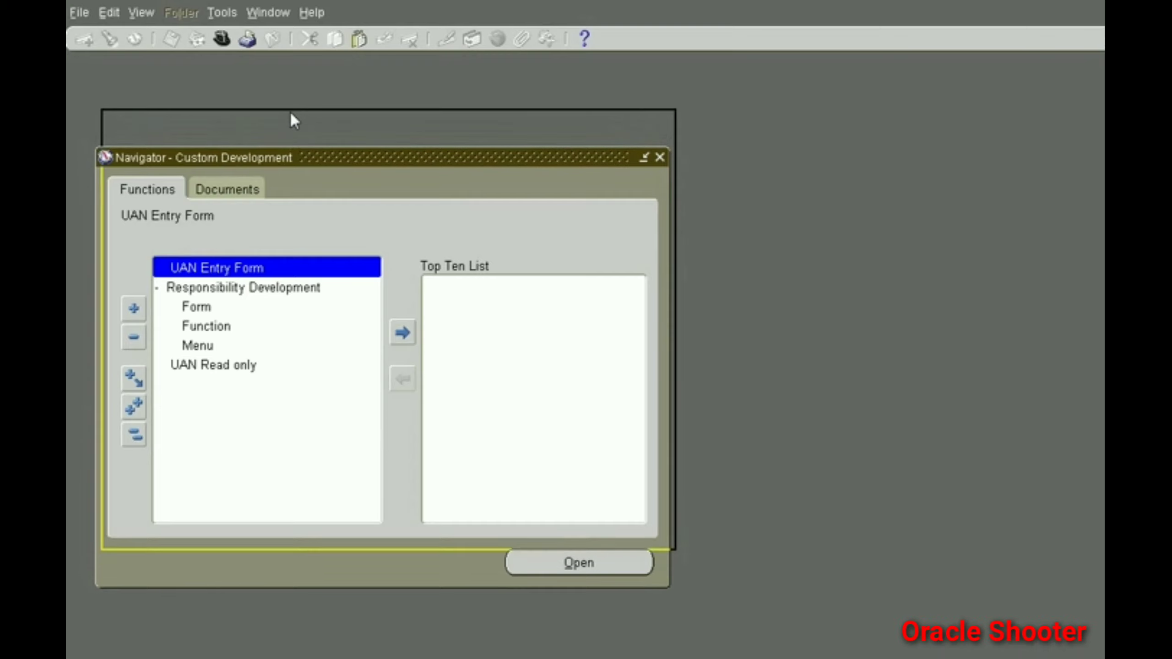